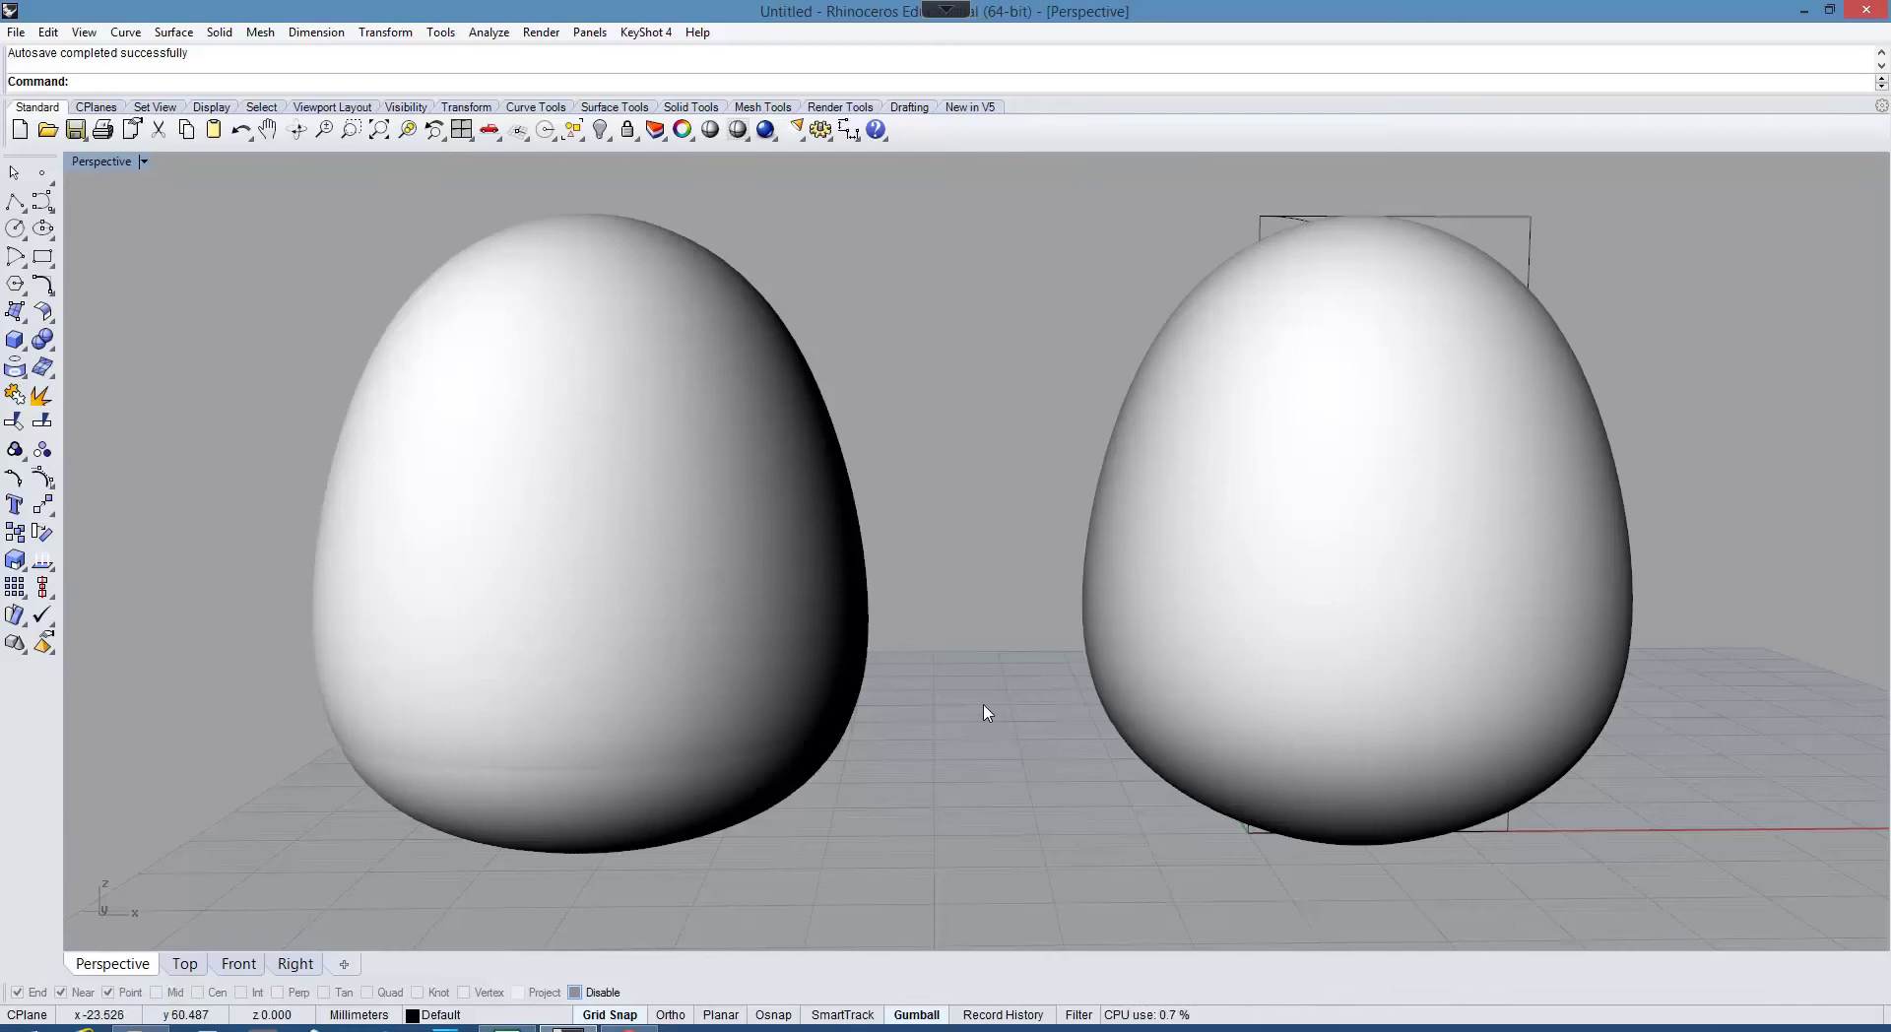
# Step: Select and delete the left egg surface, then orbit around the remaining egg
pyautogui.click(722, 622)
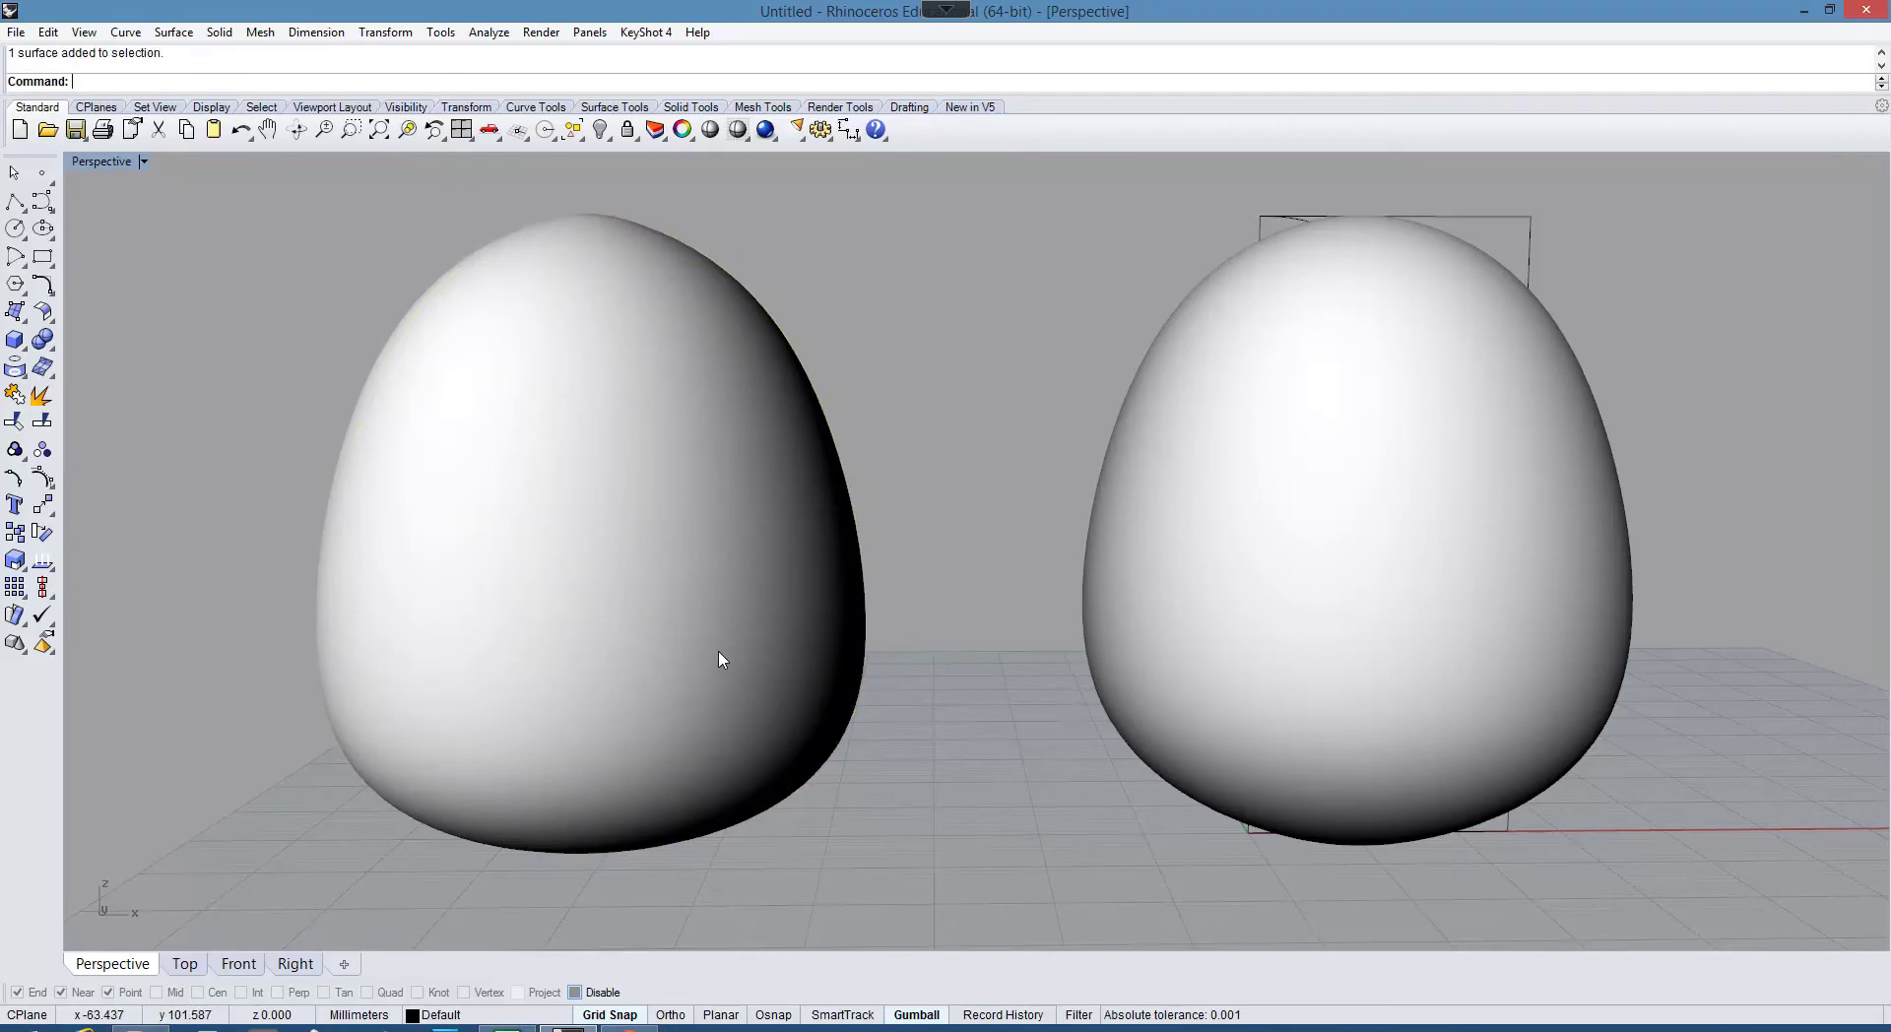
pyautogui.press('Delete')
pyautogui.moveTo(870, 692); pyautogui.dragTo(836, 662, button='right')
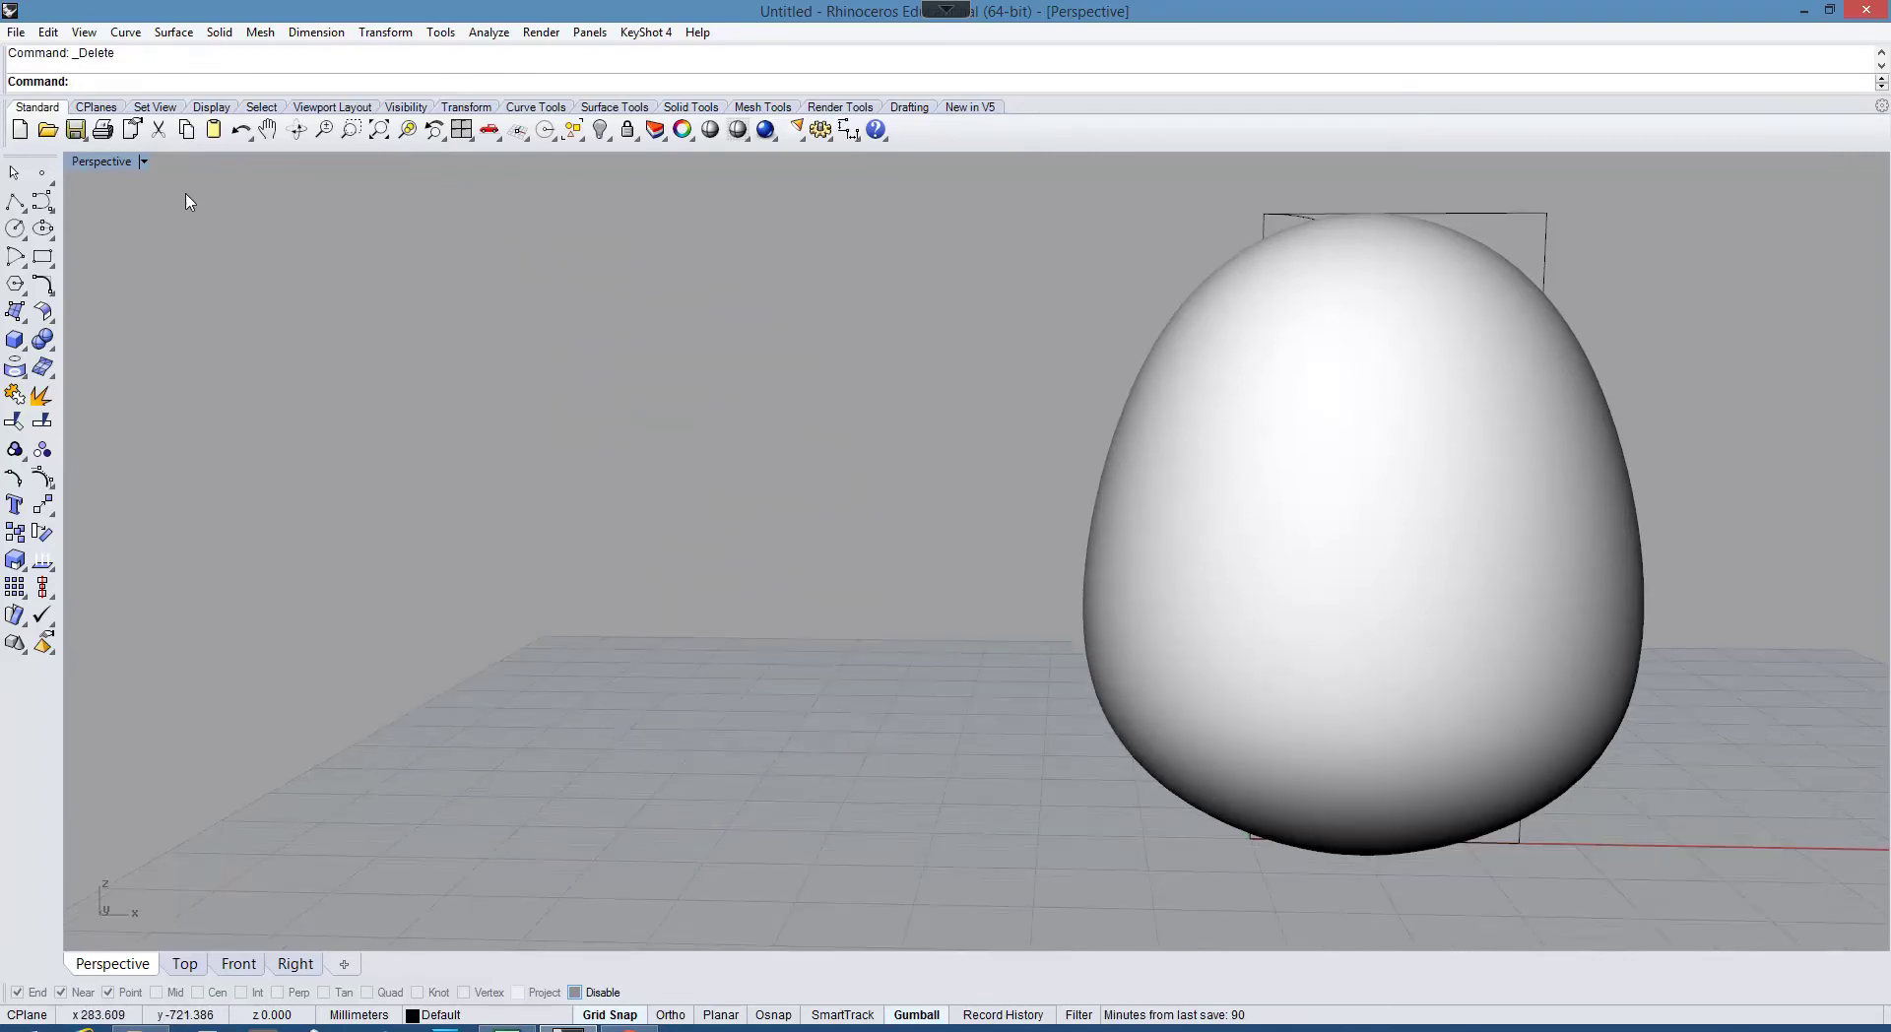
# Step: Restore the four-viewport layout and maximize the Front viewport
pyautogui.doubleClick(119, 165)
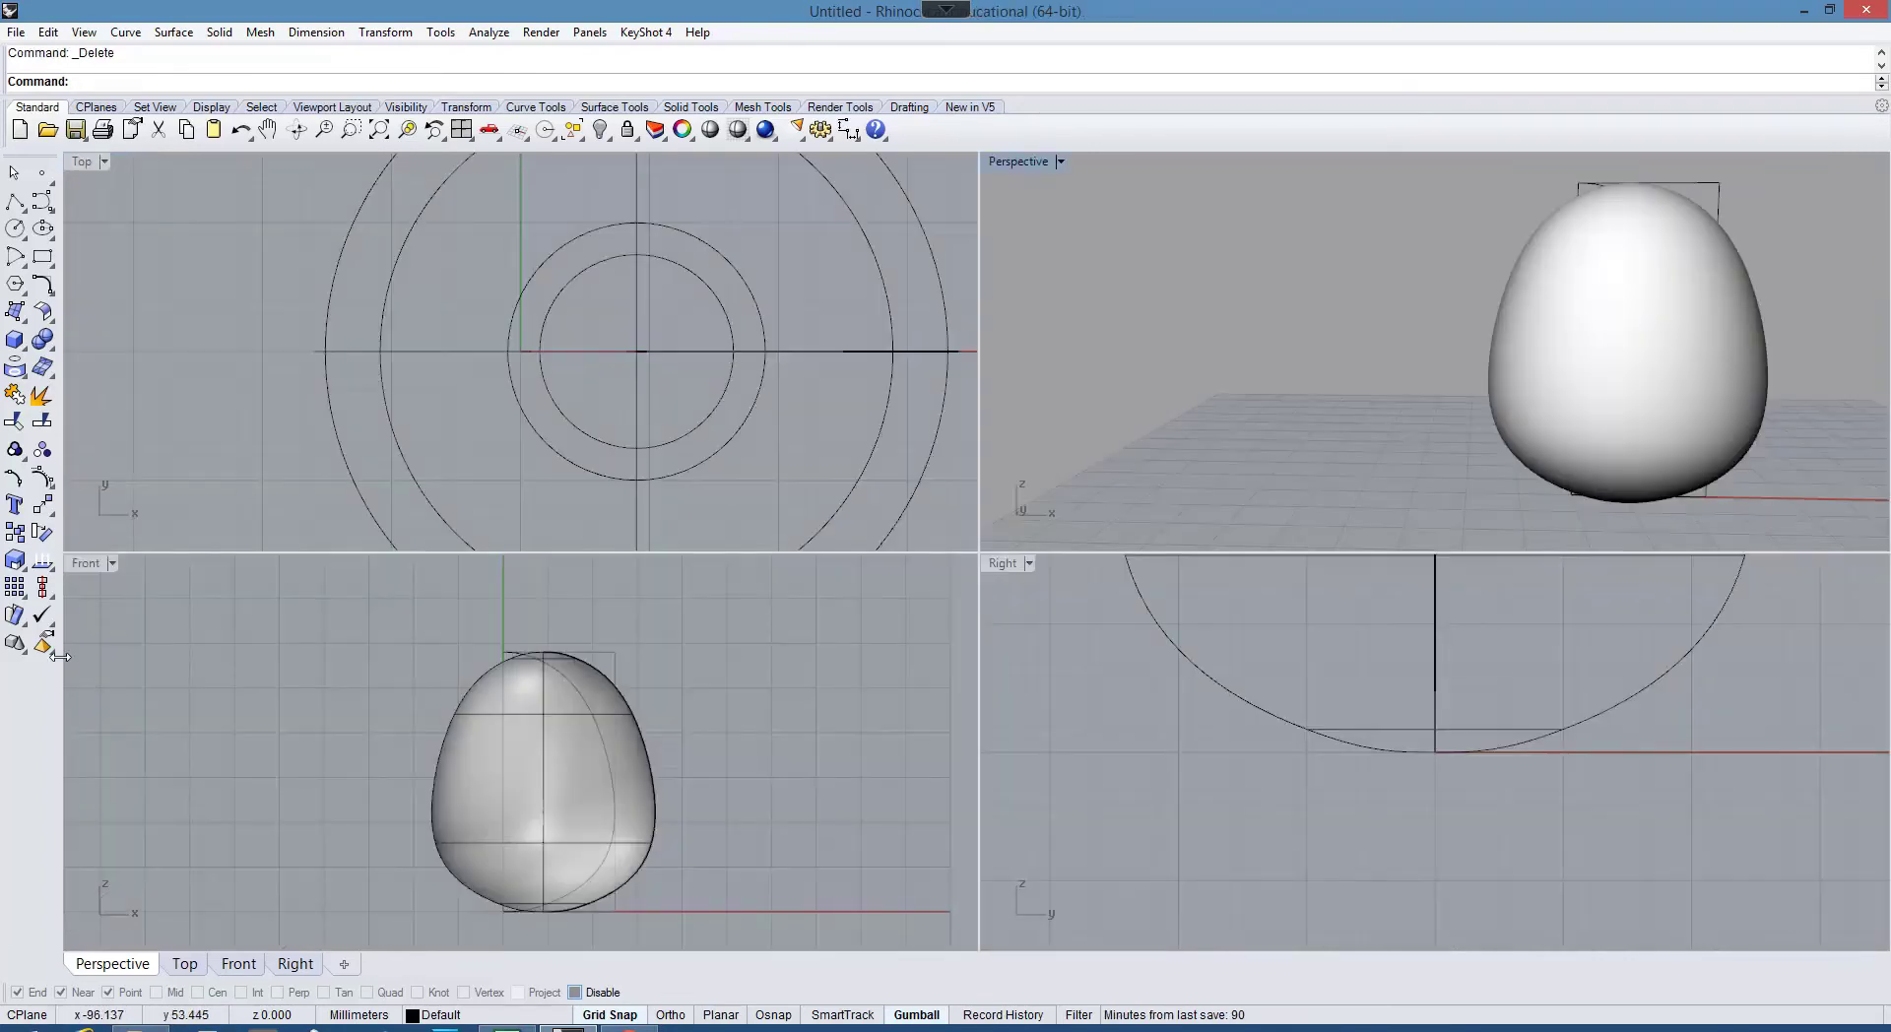
pyautogui.doubleClick(86, 565)
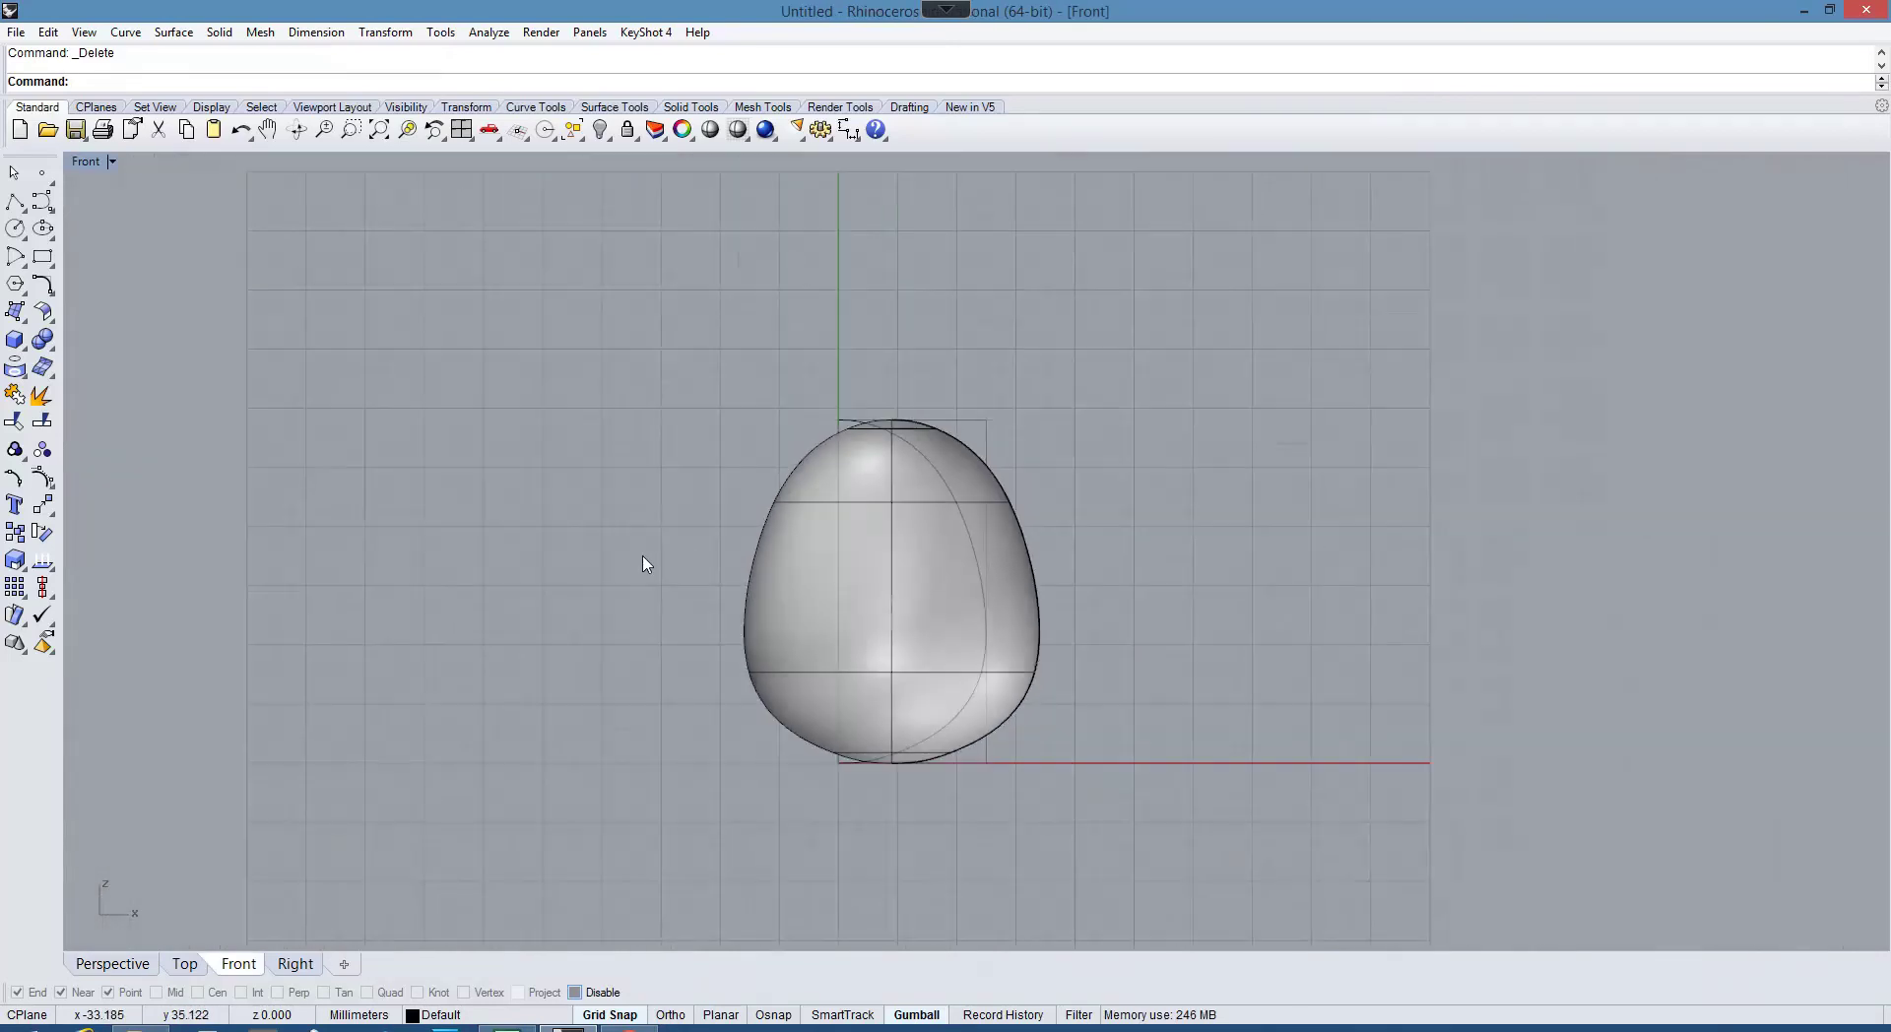
pyautogui.scroll(1, 793, 605)
# Step: Drag the egg left along the gumball X axis so it sits centred on the origin
pyautogui.click(886, 633)
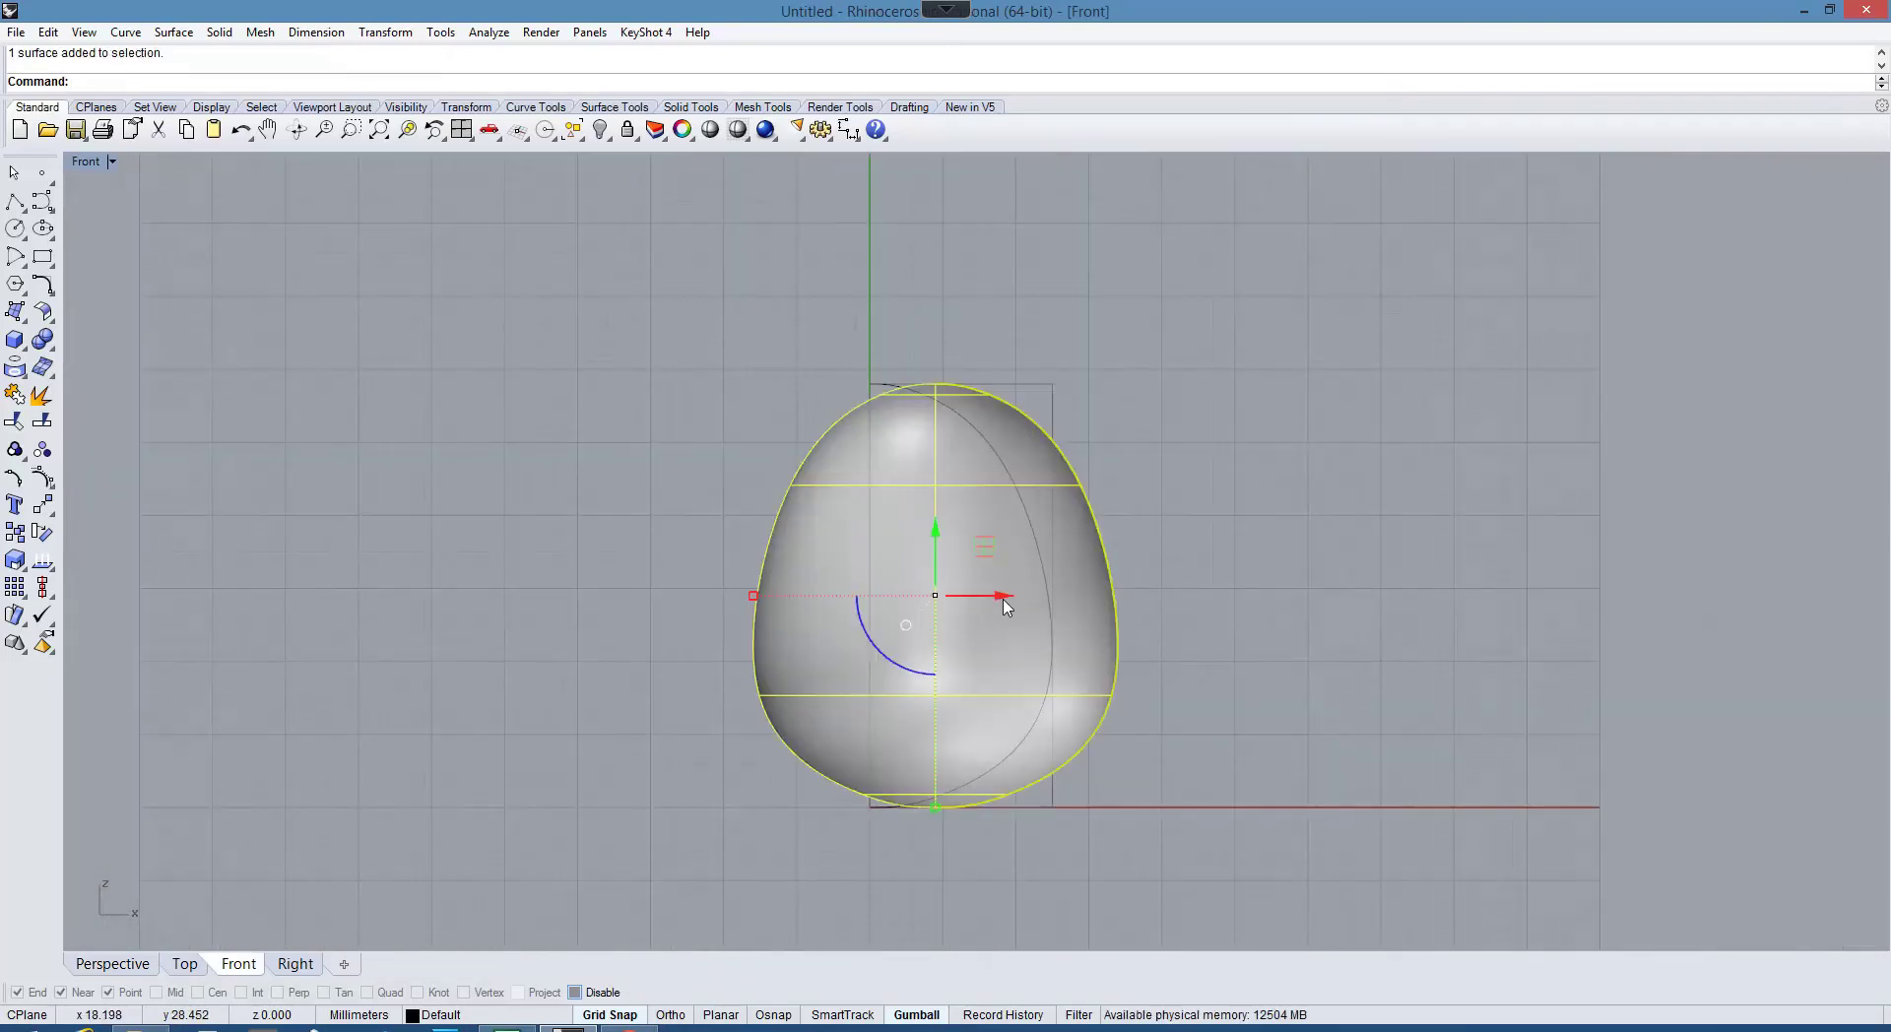
pyautogui.moveTo(978, 600); pyautogui.dragTo(911, 596)
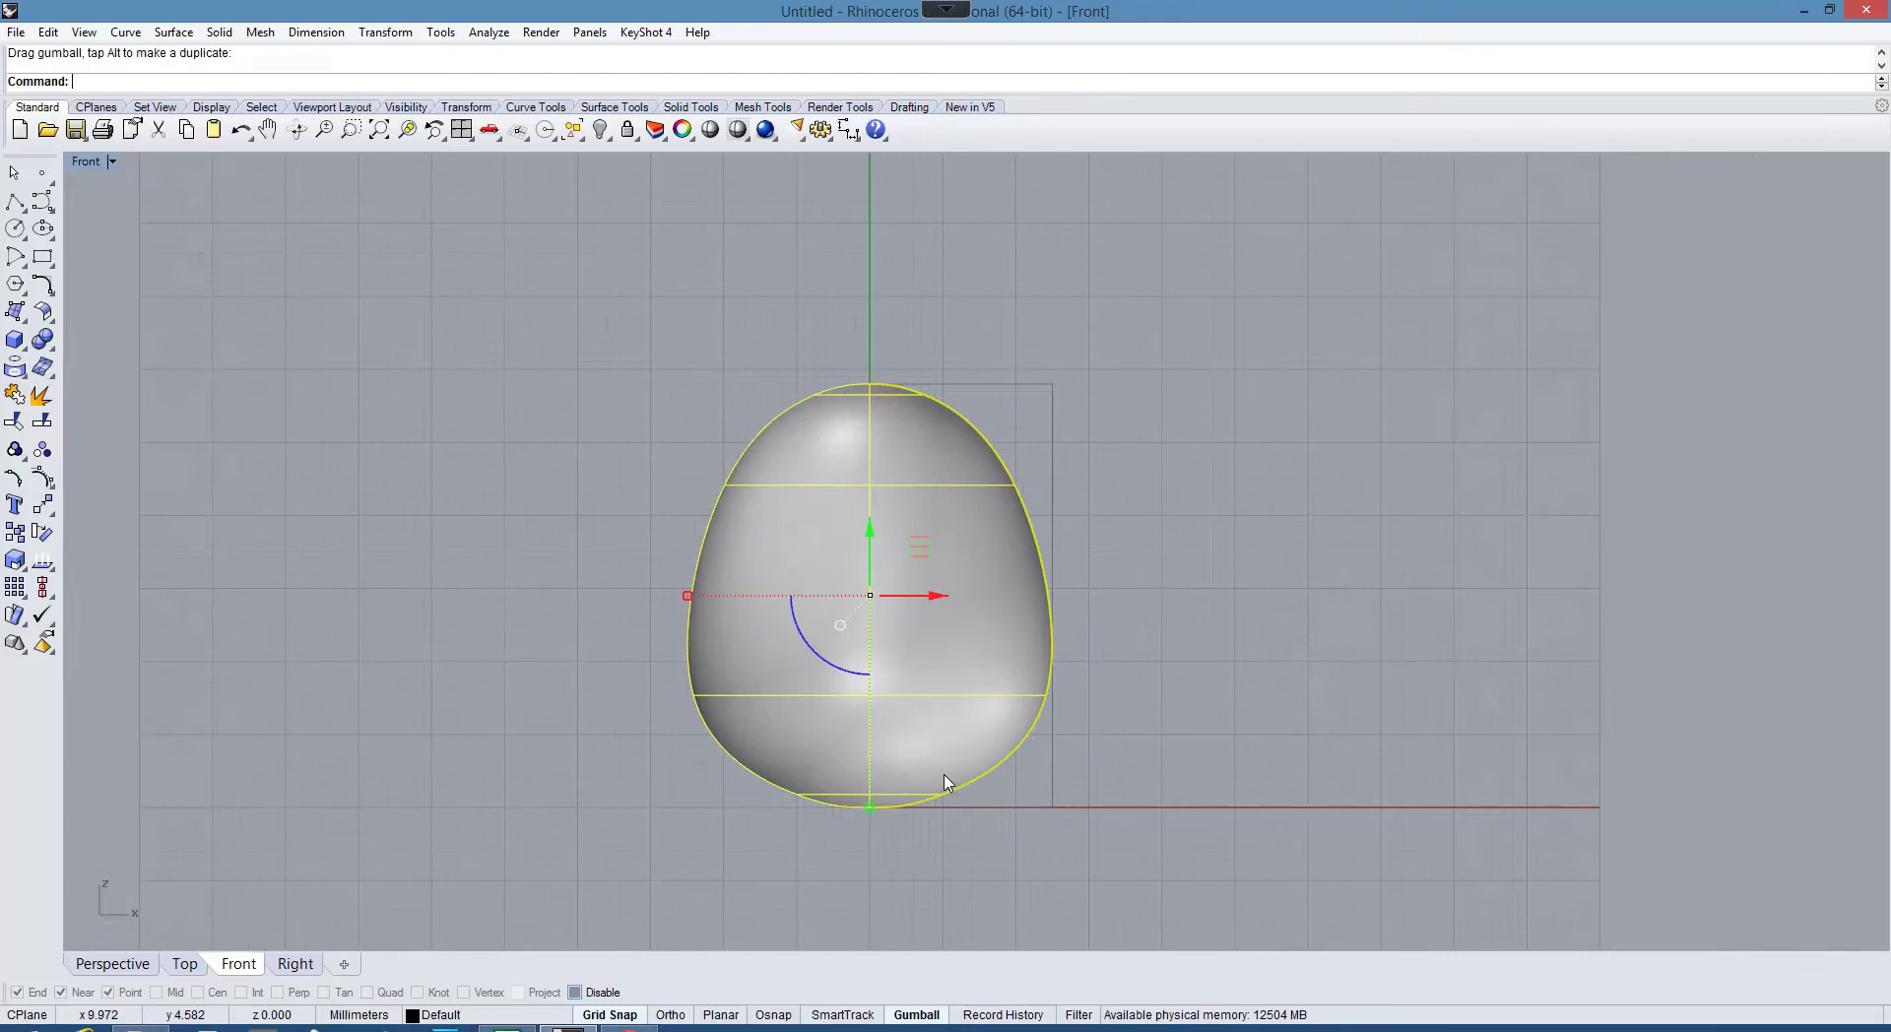
pyautogui.scroll(-4, 947, 780)
pyautogui.scroll(3, 946, 783)
pyautogui.moveTo(981, 847); pyautogui.dragTo(1054, 851, button='right')
pyautogui.scroll(2, 1005, 696)
pyautogui.scroll(-1, 1004, 685)
pyautogui.scroll(2, 1003, 684)
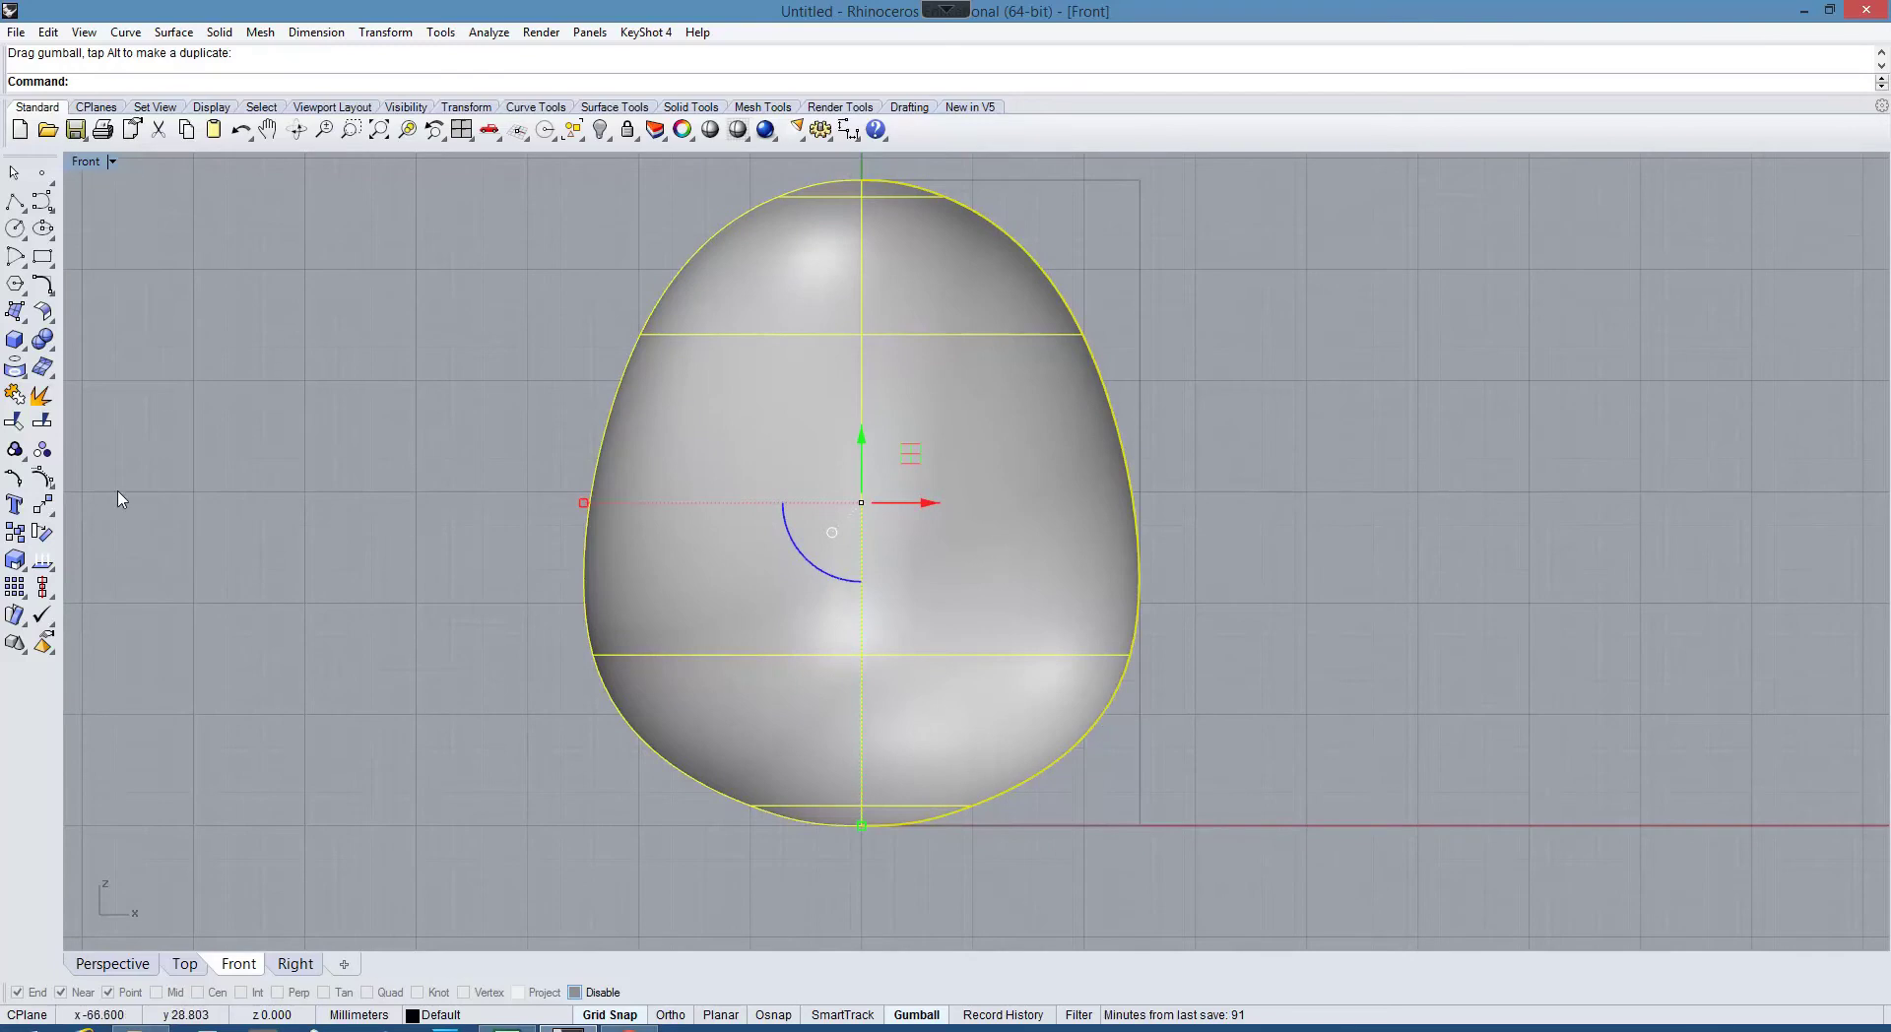
# Step: Start a control-point curve at the egg's bottom centre and trace up its side, over the rim and back down
pyautogui.click(42, 201)
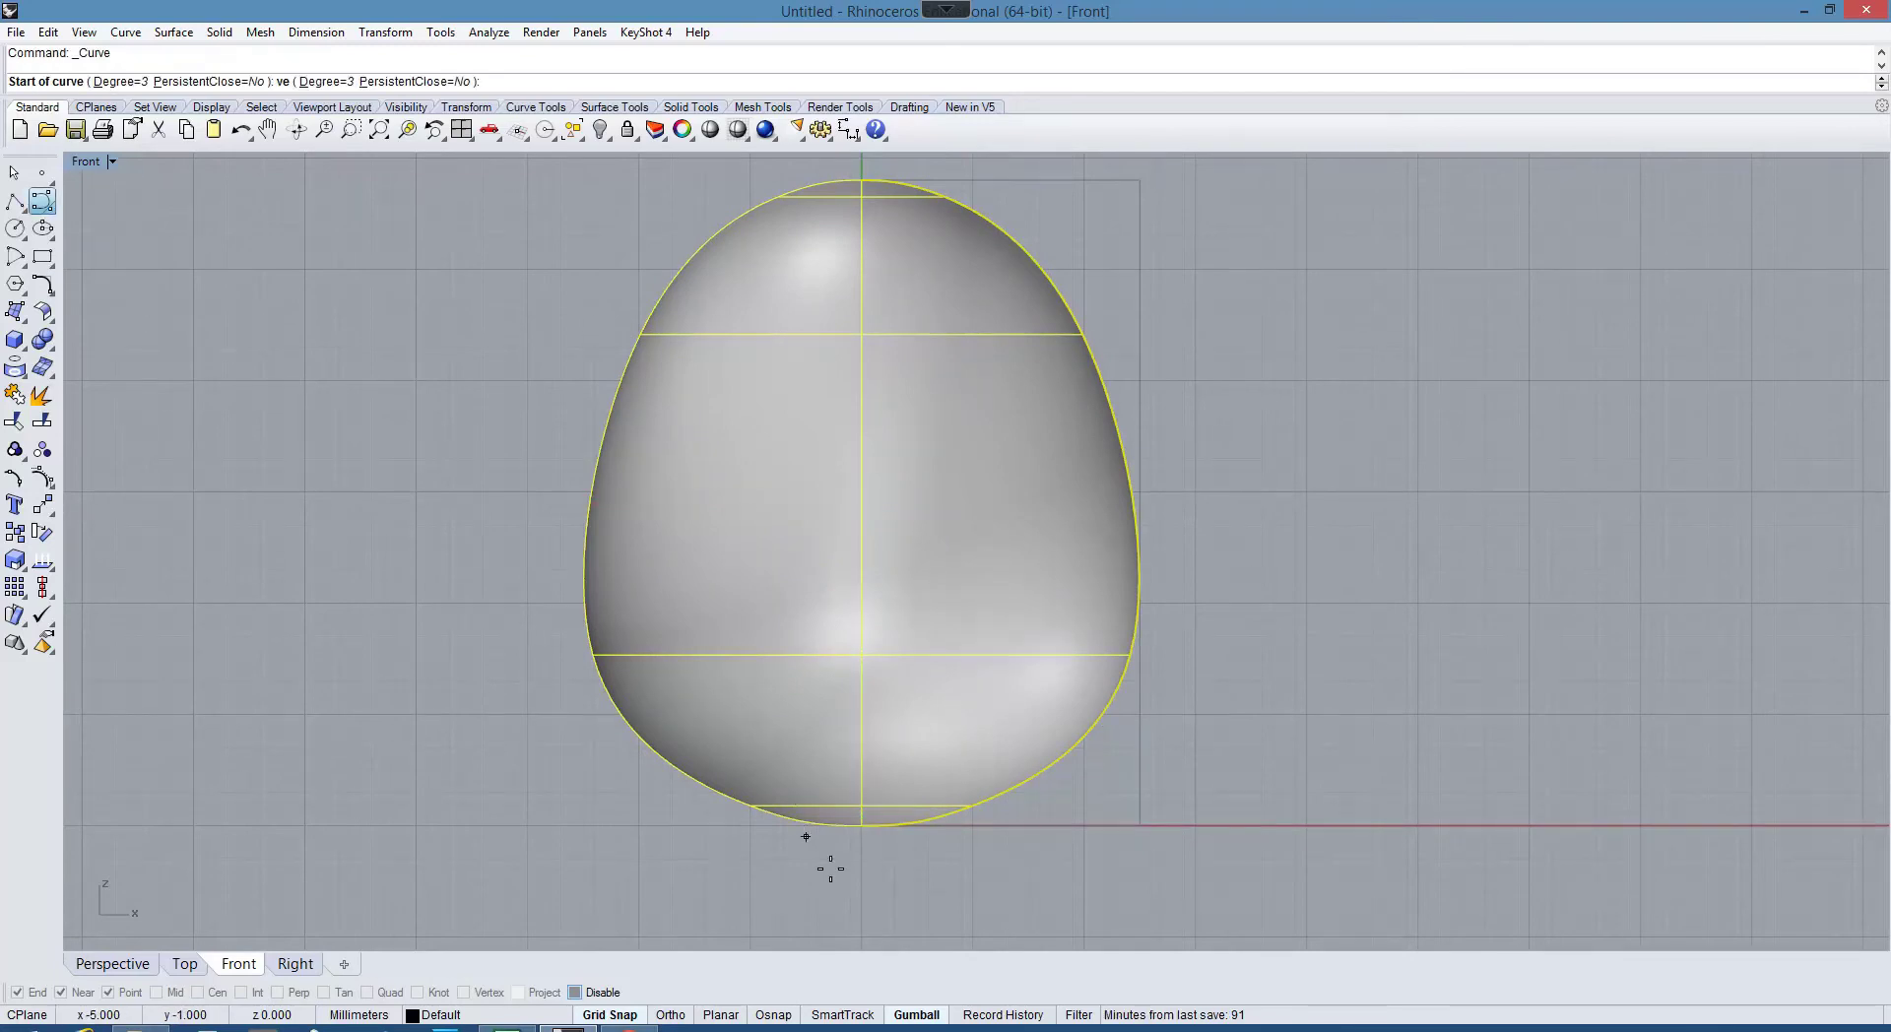
pyautogui.click(861, 848)
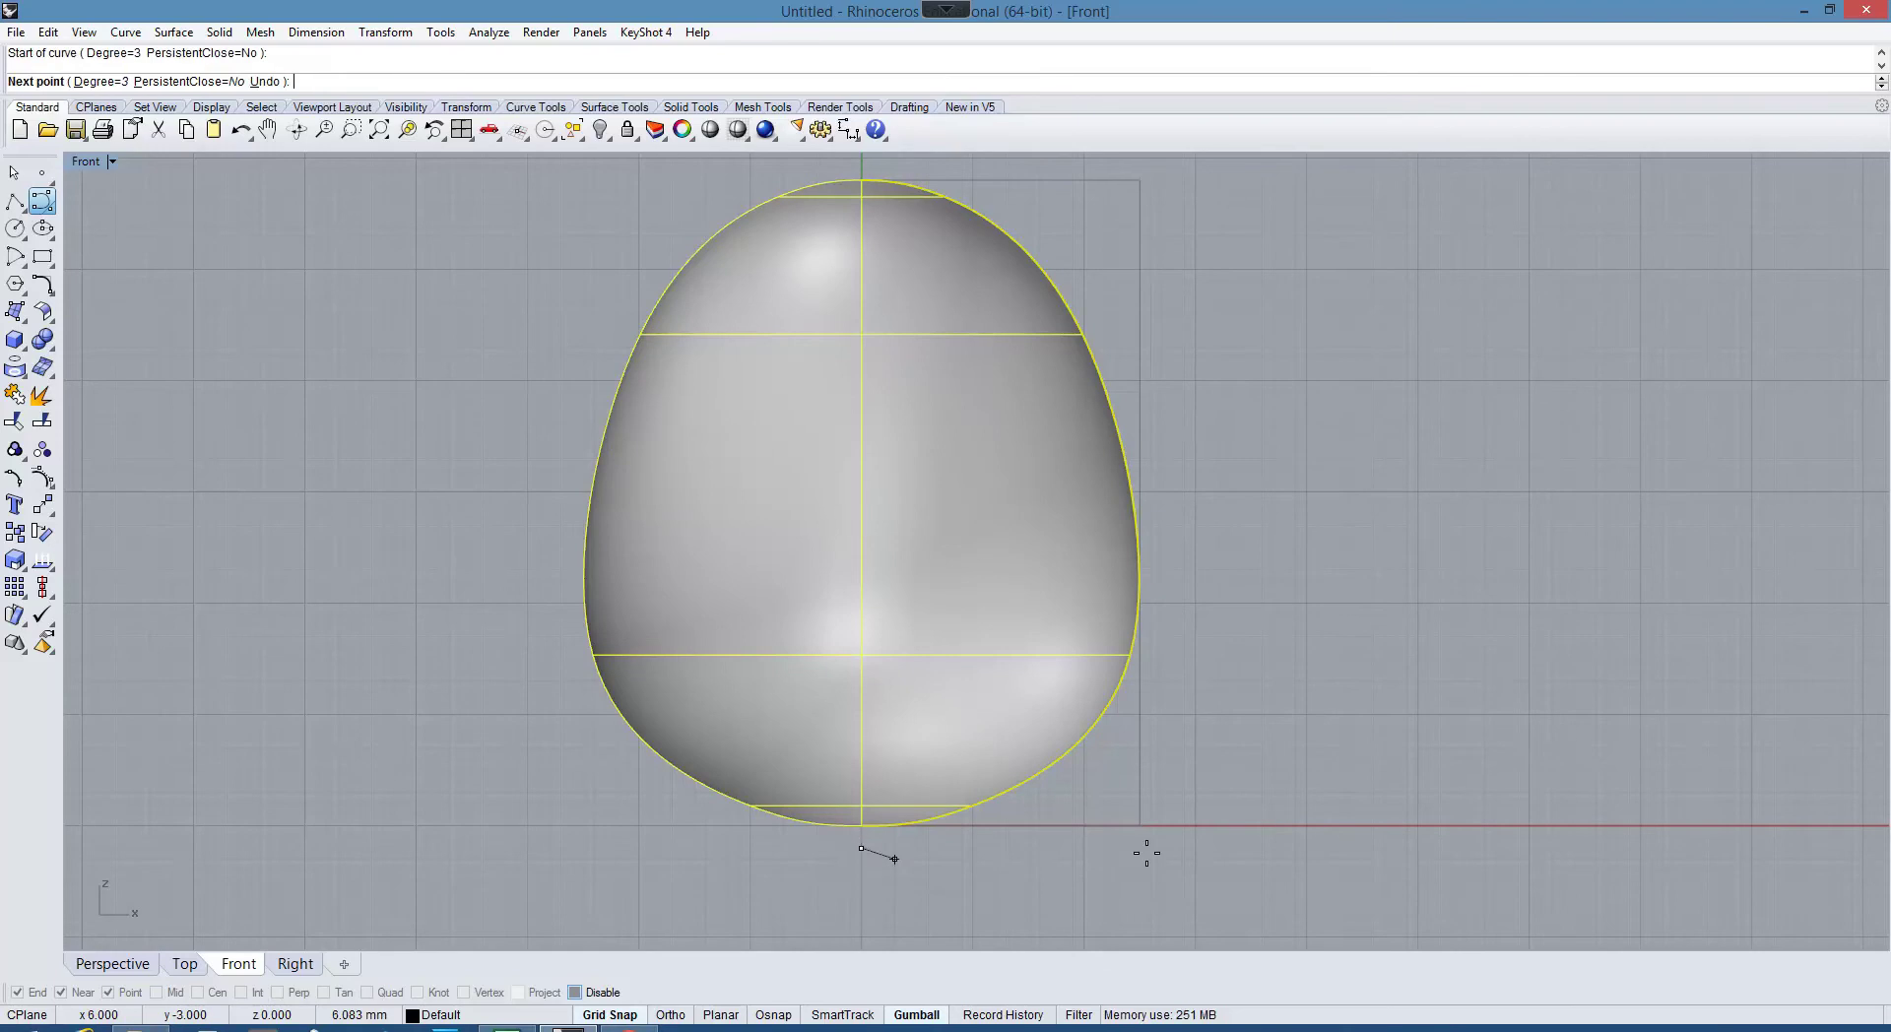
pyautogui.click(1018, 825)
pyautogui.click(1095, 736)
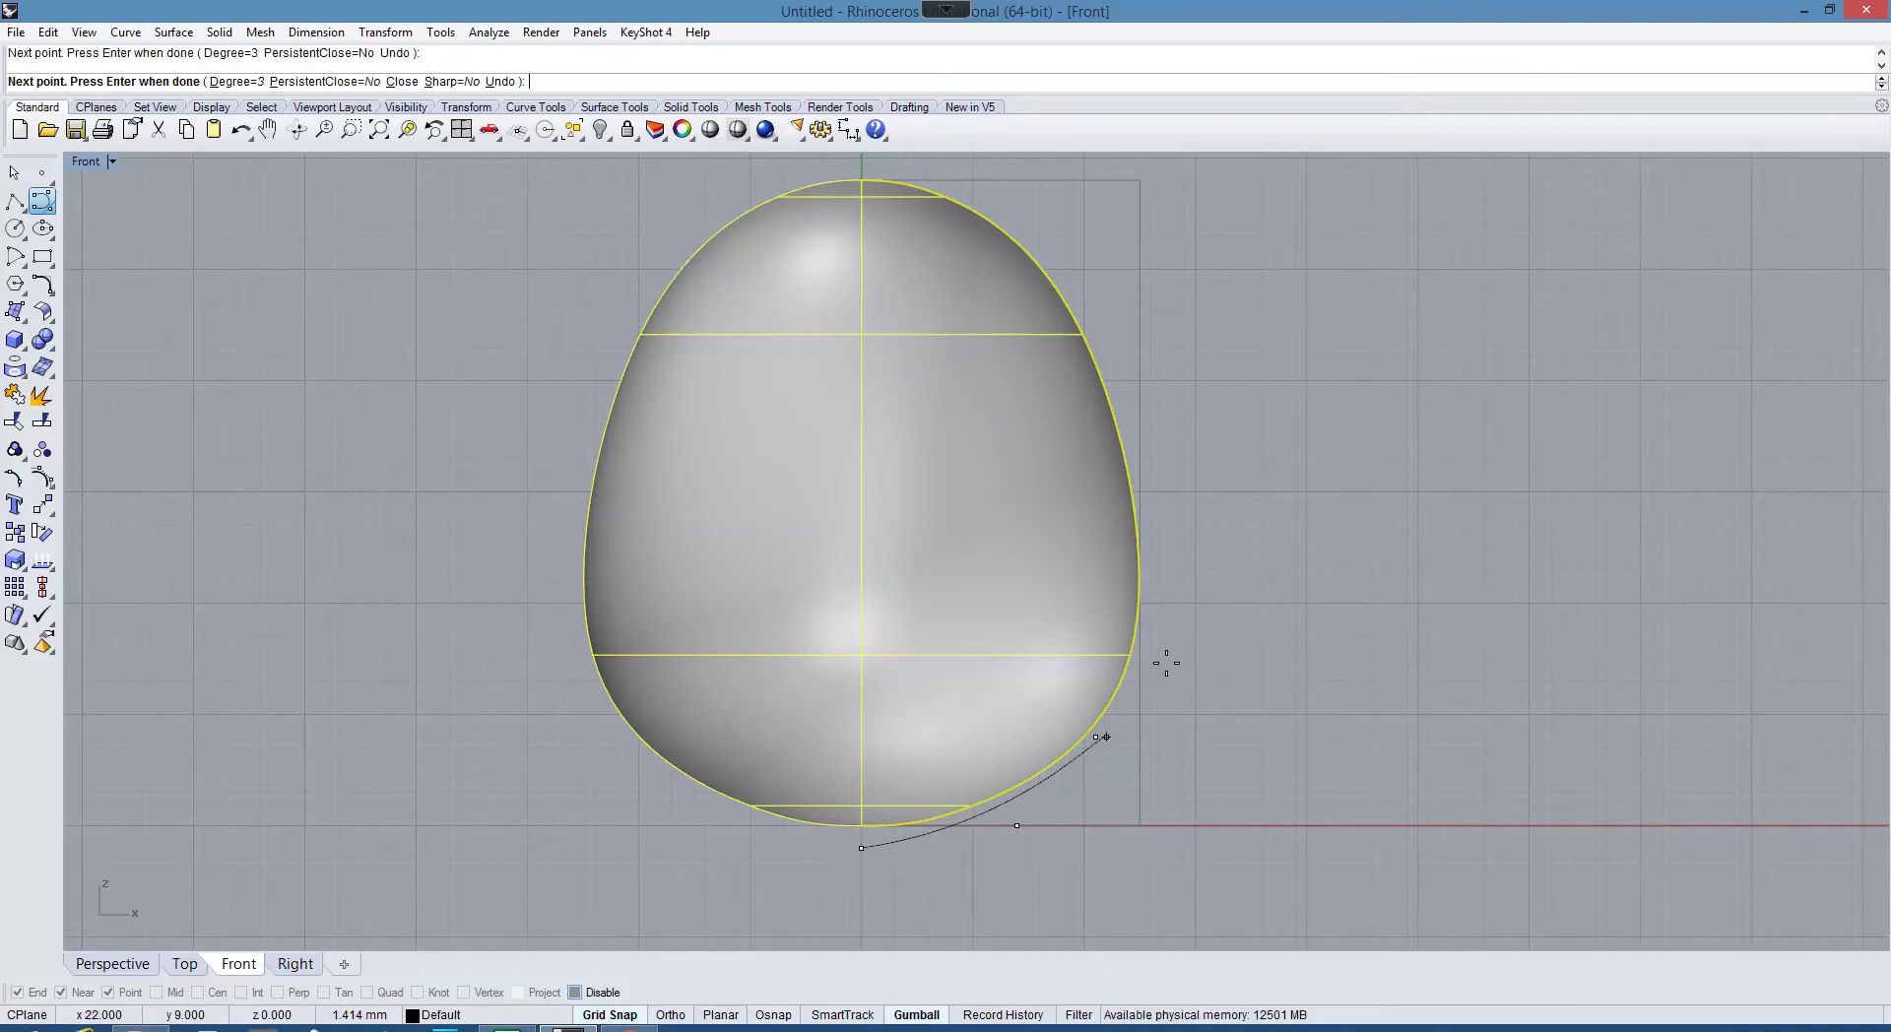
pyautogui.click(1128, 725)
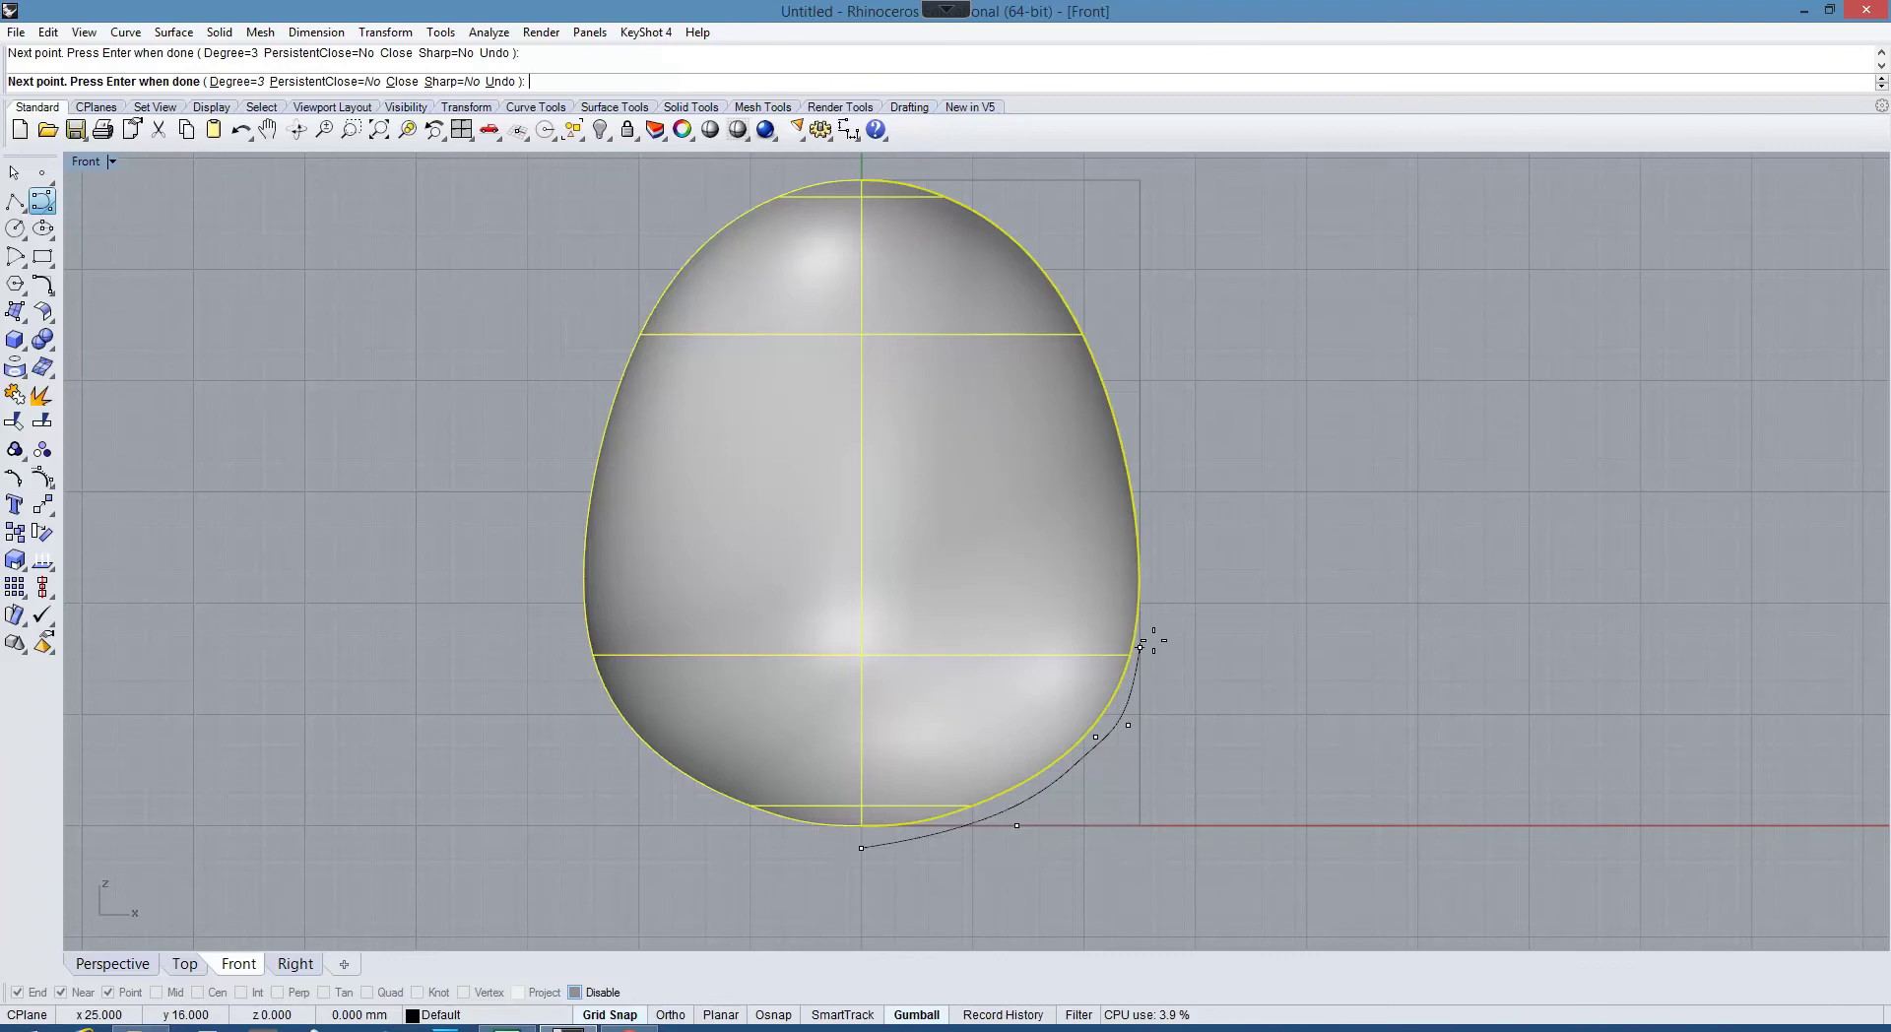
pyautogui.click(1139, 647)
pyautogui.click(1173, 637)
pyautogui.click(1207, 737)
pyautogui.click(1050, 825)
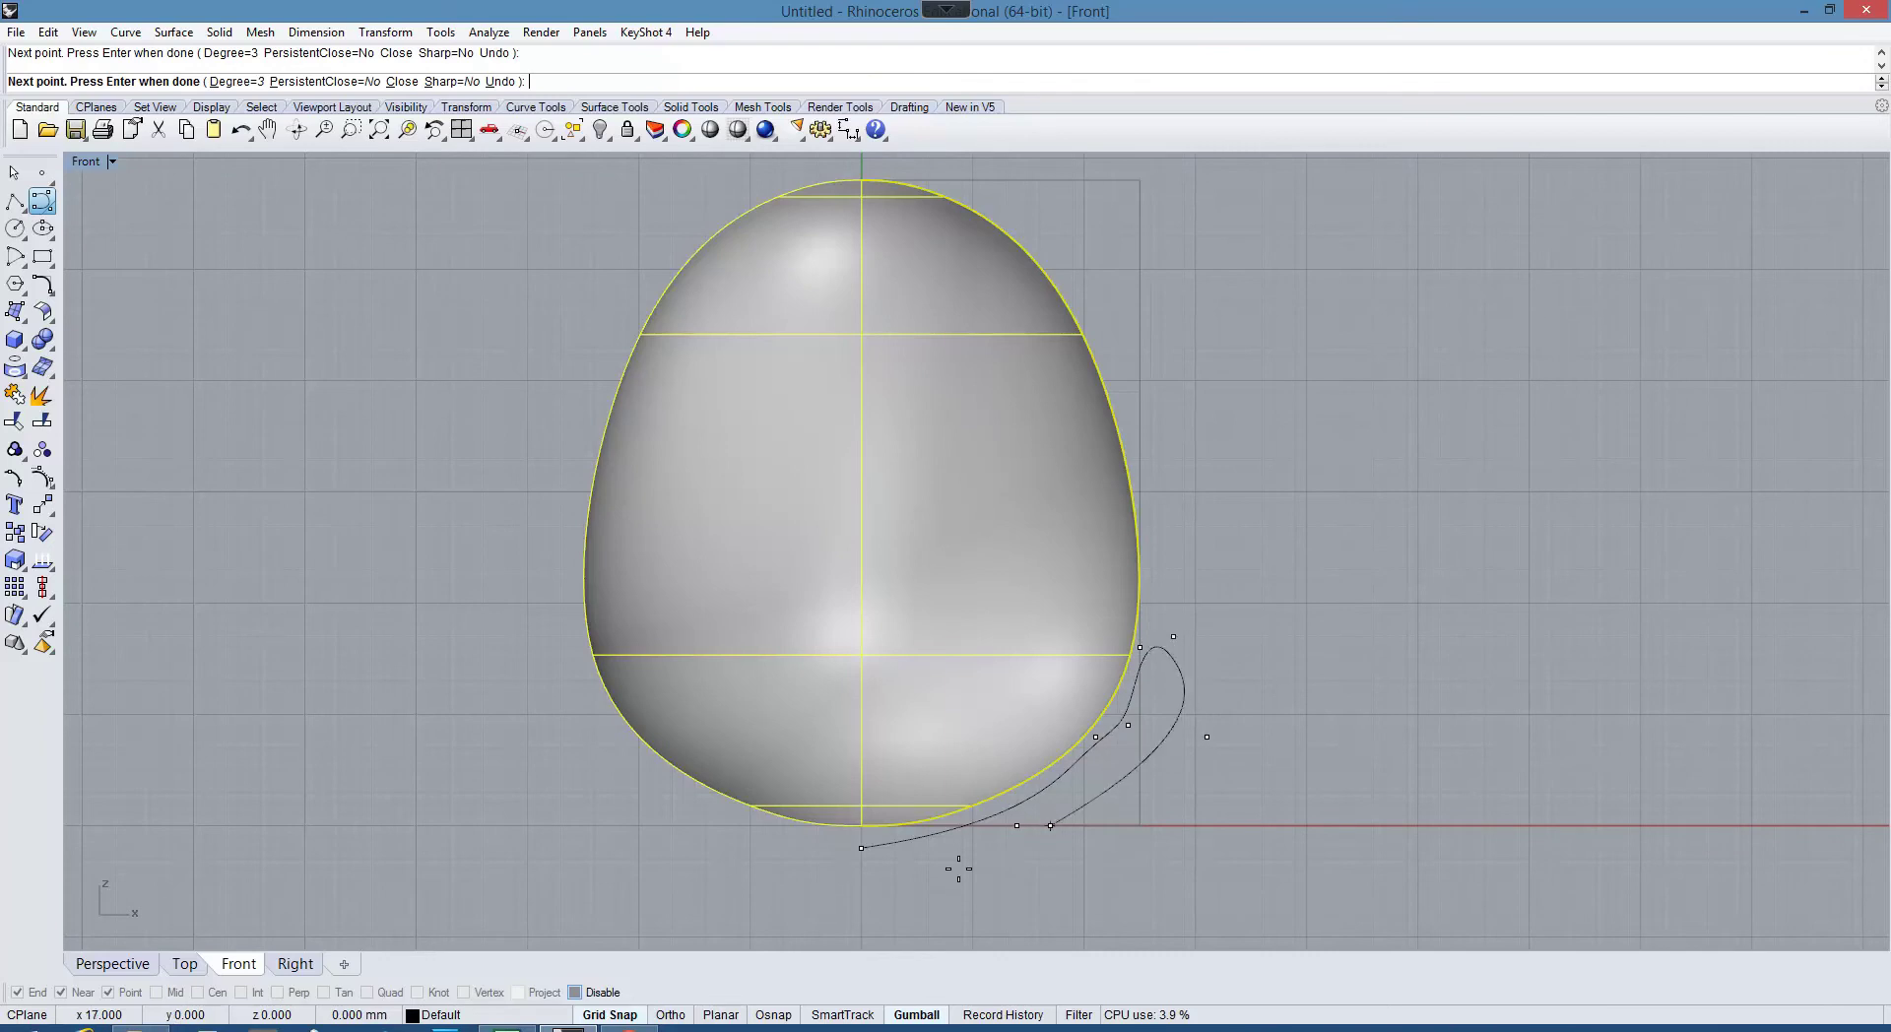
pyautogui.click(860, 892)
# Step: Continue the curve down through the stem, out to the base's edge, and finish it near the axis
pyautogui.scroll(-3, 899, 886)
pyautogui.moveTo(899, 886); pyautogui.dragTo(916, 528, button='right')
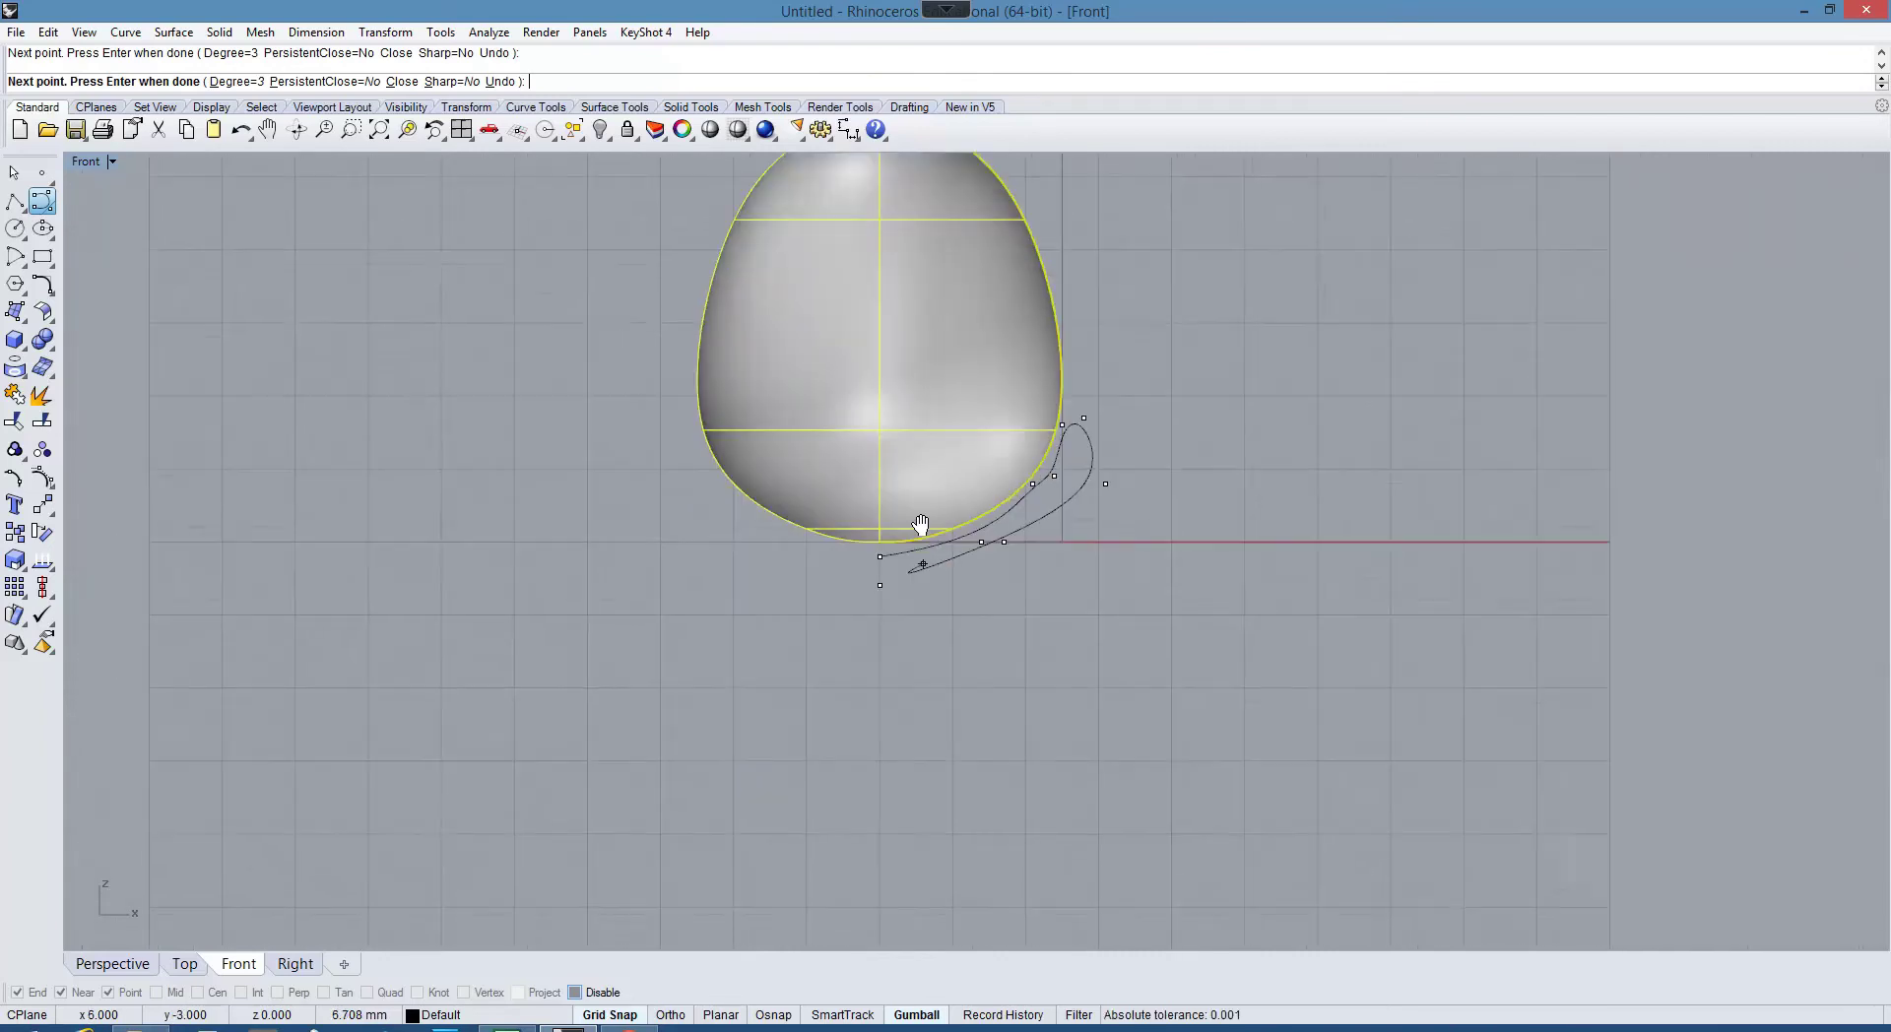
pyautogui.click(917, 641)
pyautogui.click(1019, 678)
pyautogui.click(1041, 737)
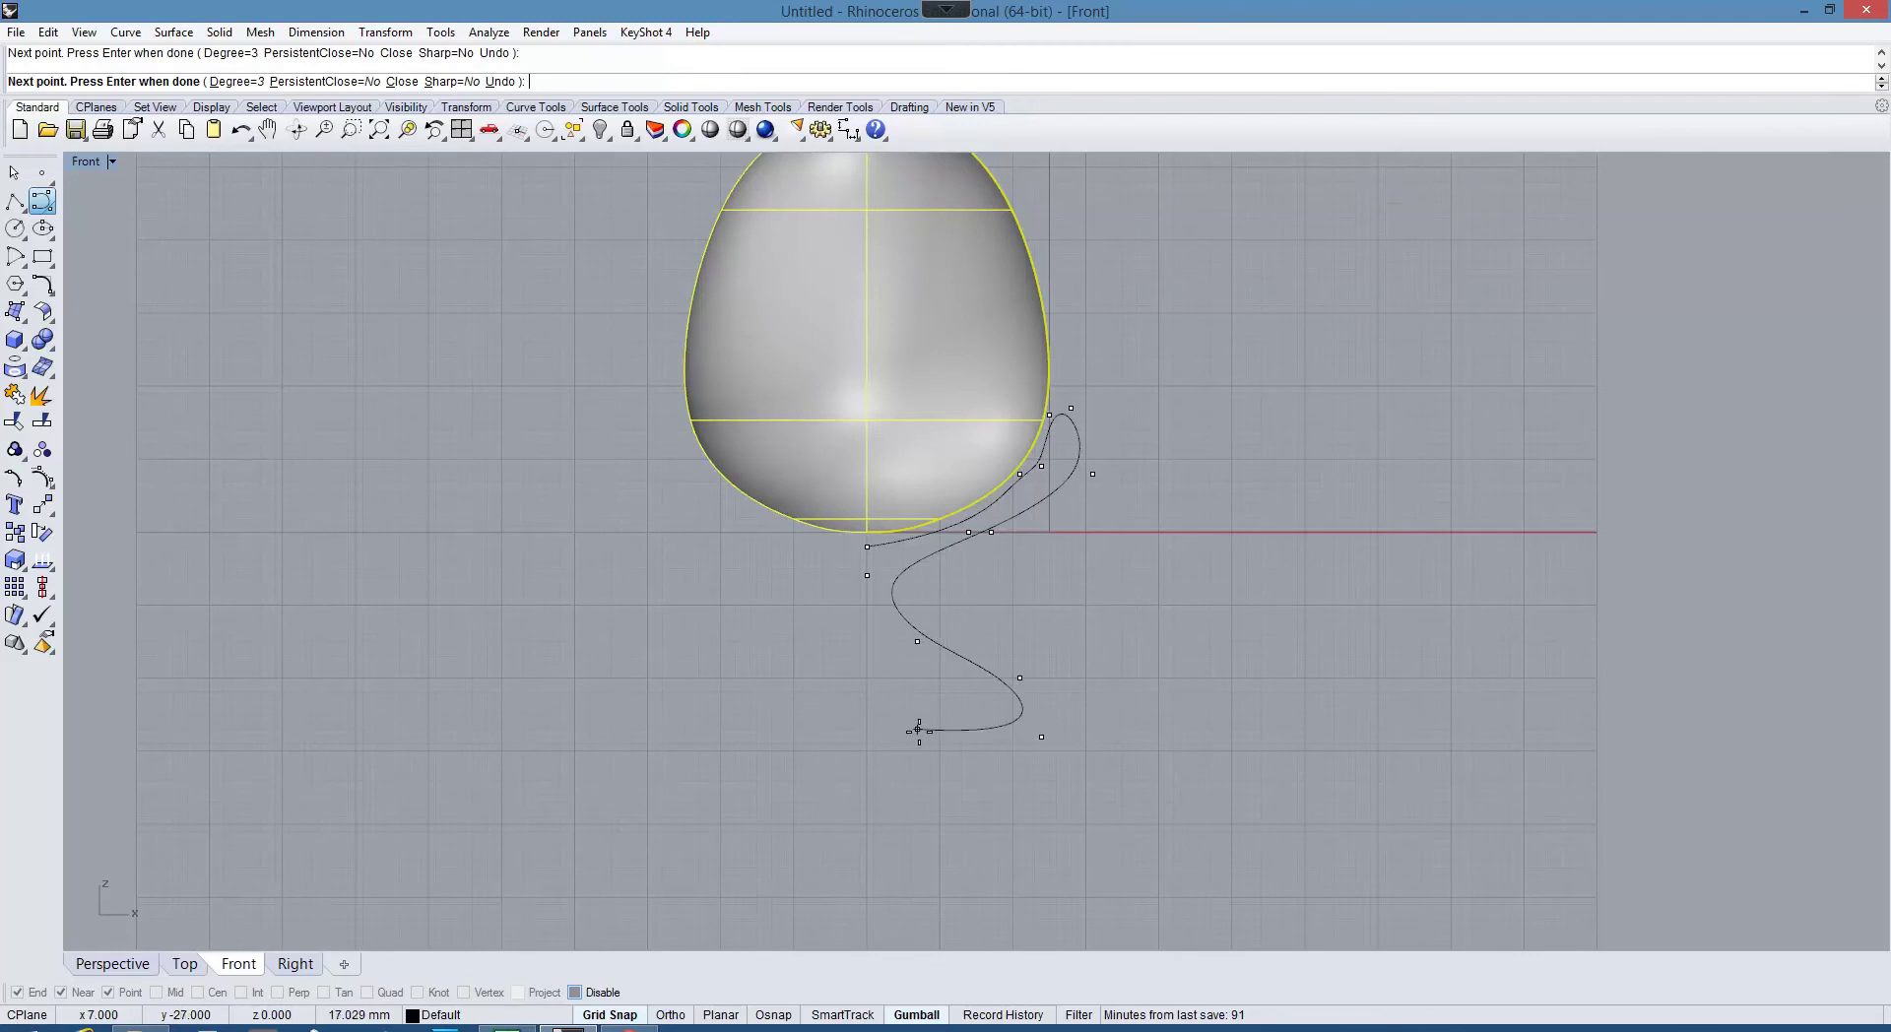
pyautogui.click(918, 730)
pyautogui.scroll(4, 880, 699)
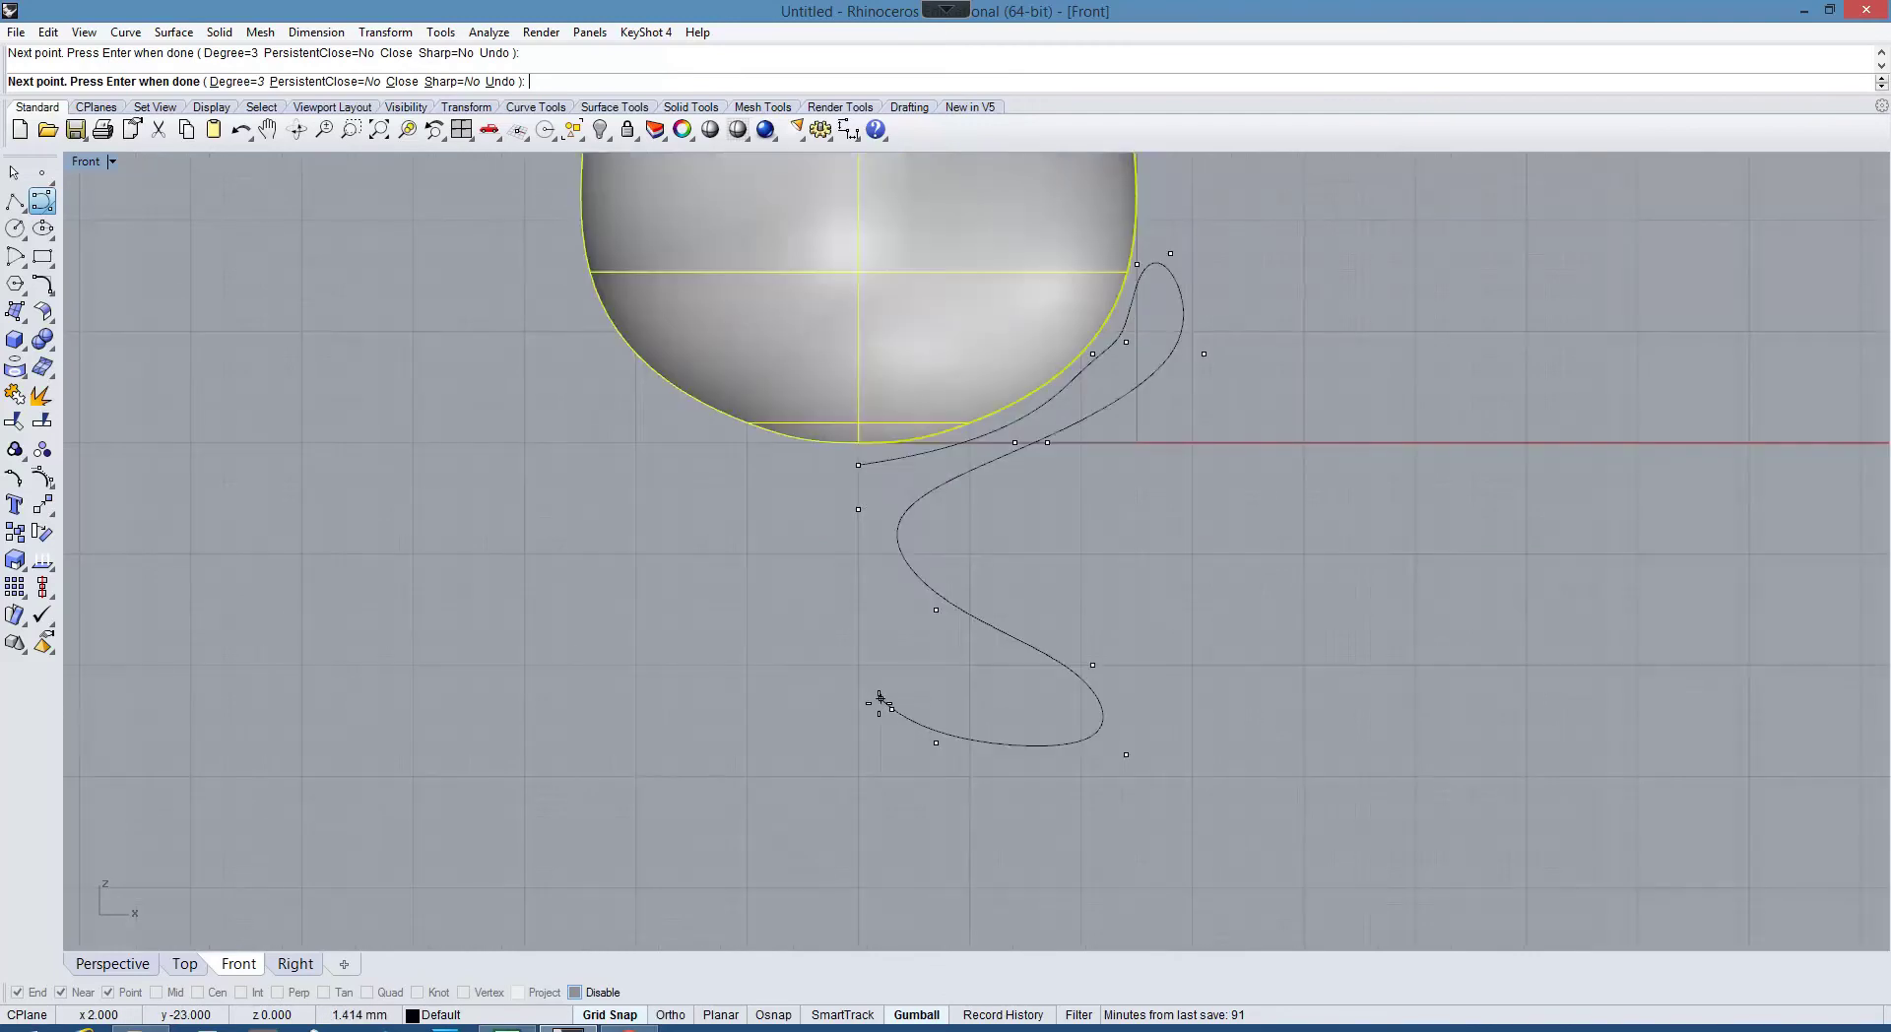
pyautogui.press('Return')
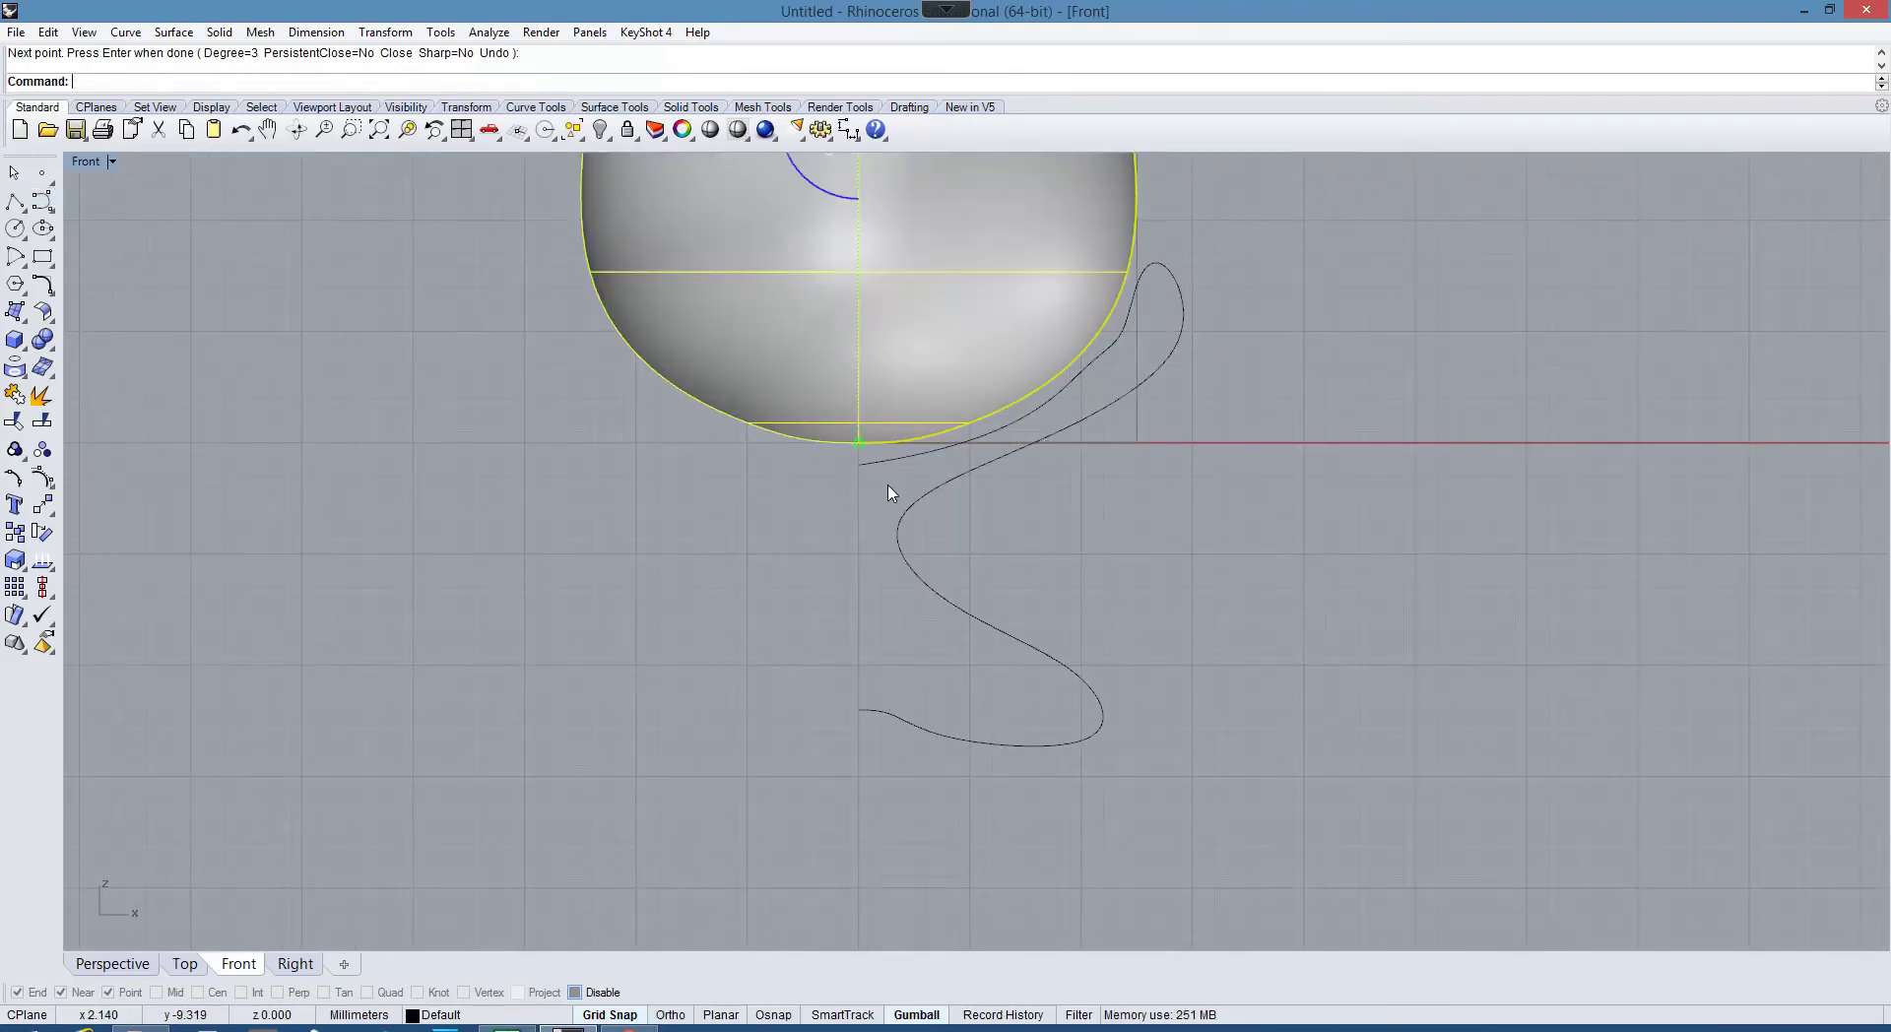
# Step: Turn on the profile curve's control points and drag two bowl points in toward the egg's underside
pyautogui.click(871, 463)
pyautogui.moveTo(871, 463); pyautogui.dragTo(828, 586, button='right')
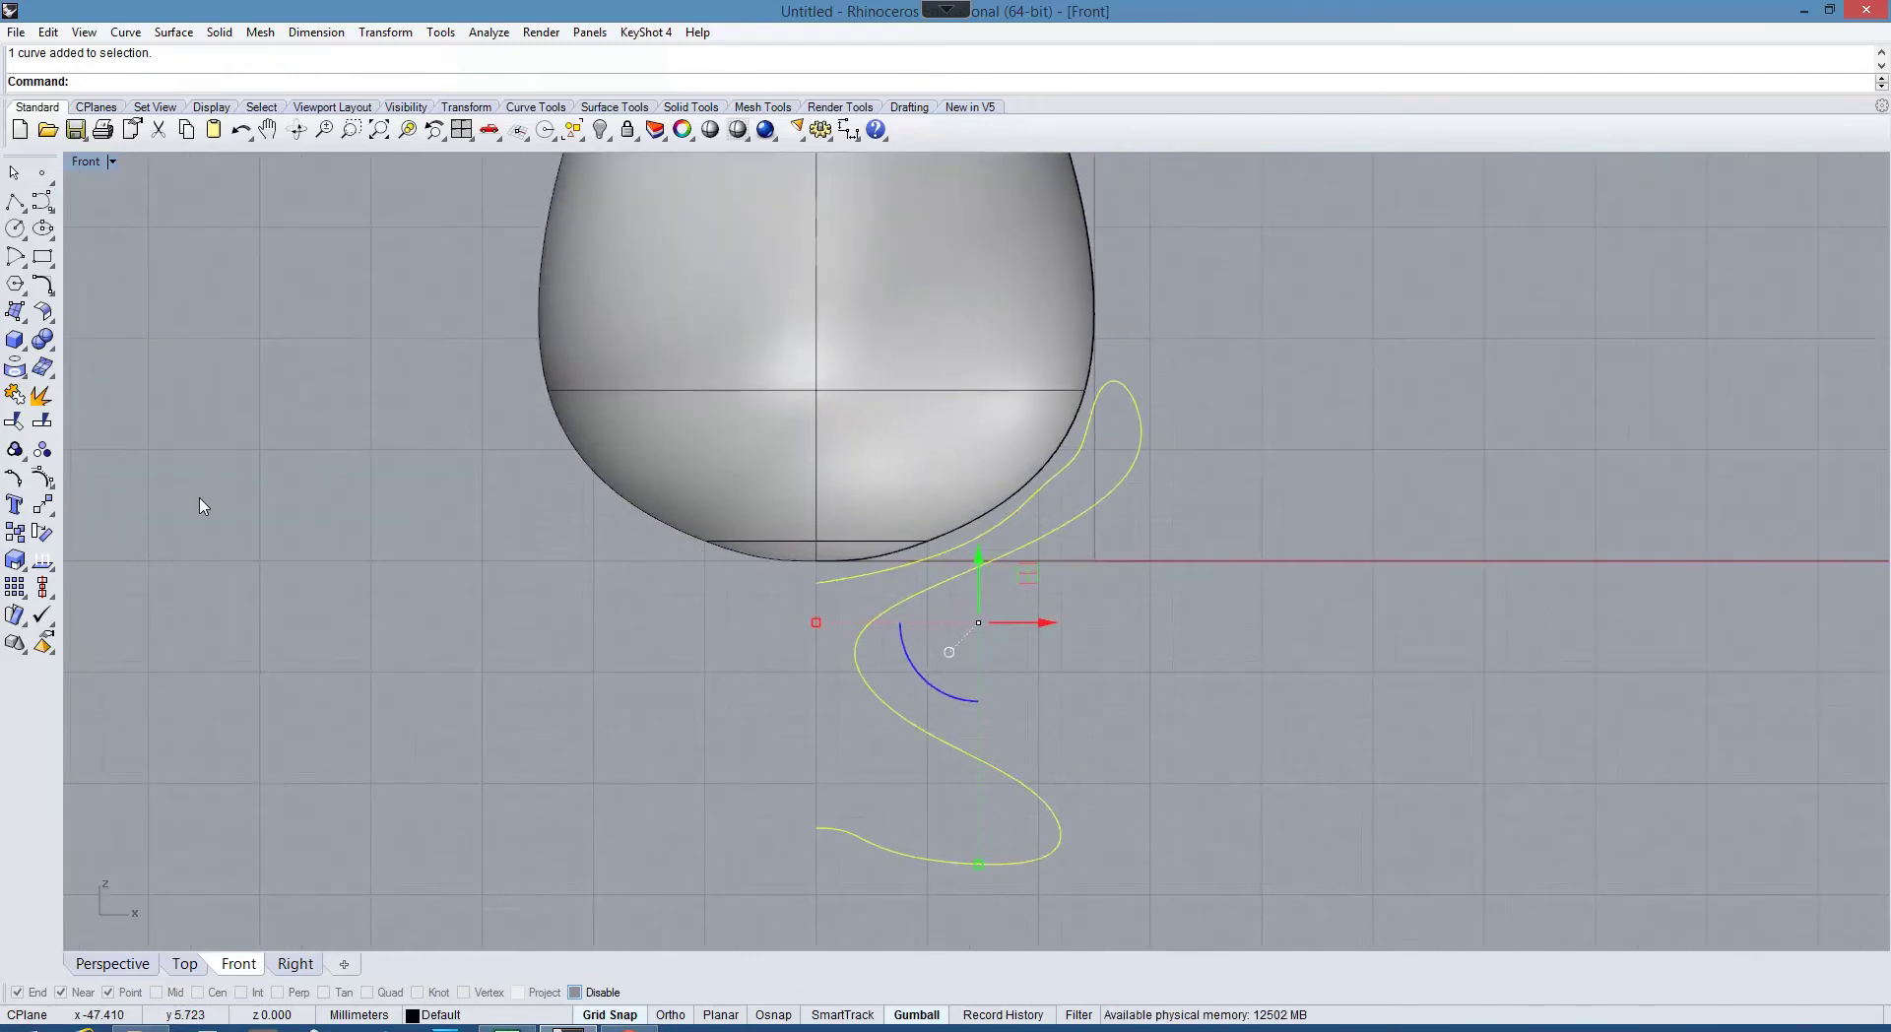
pyautogui.click(41, 478)
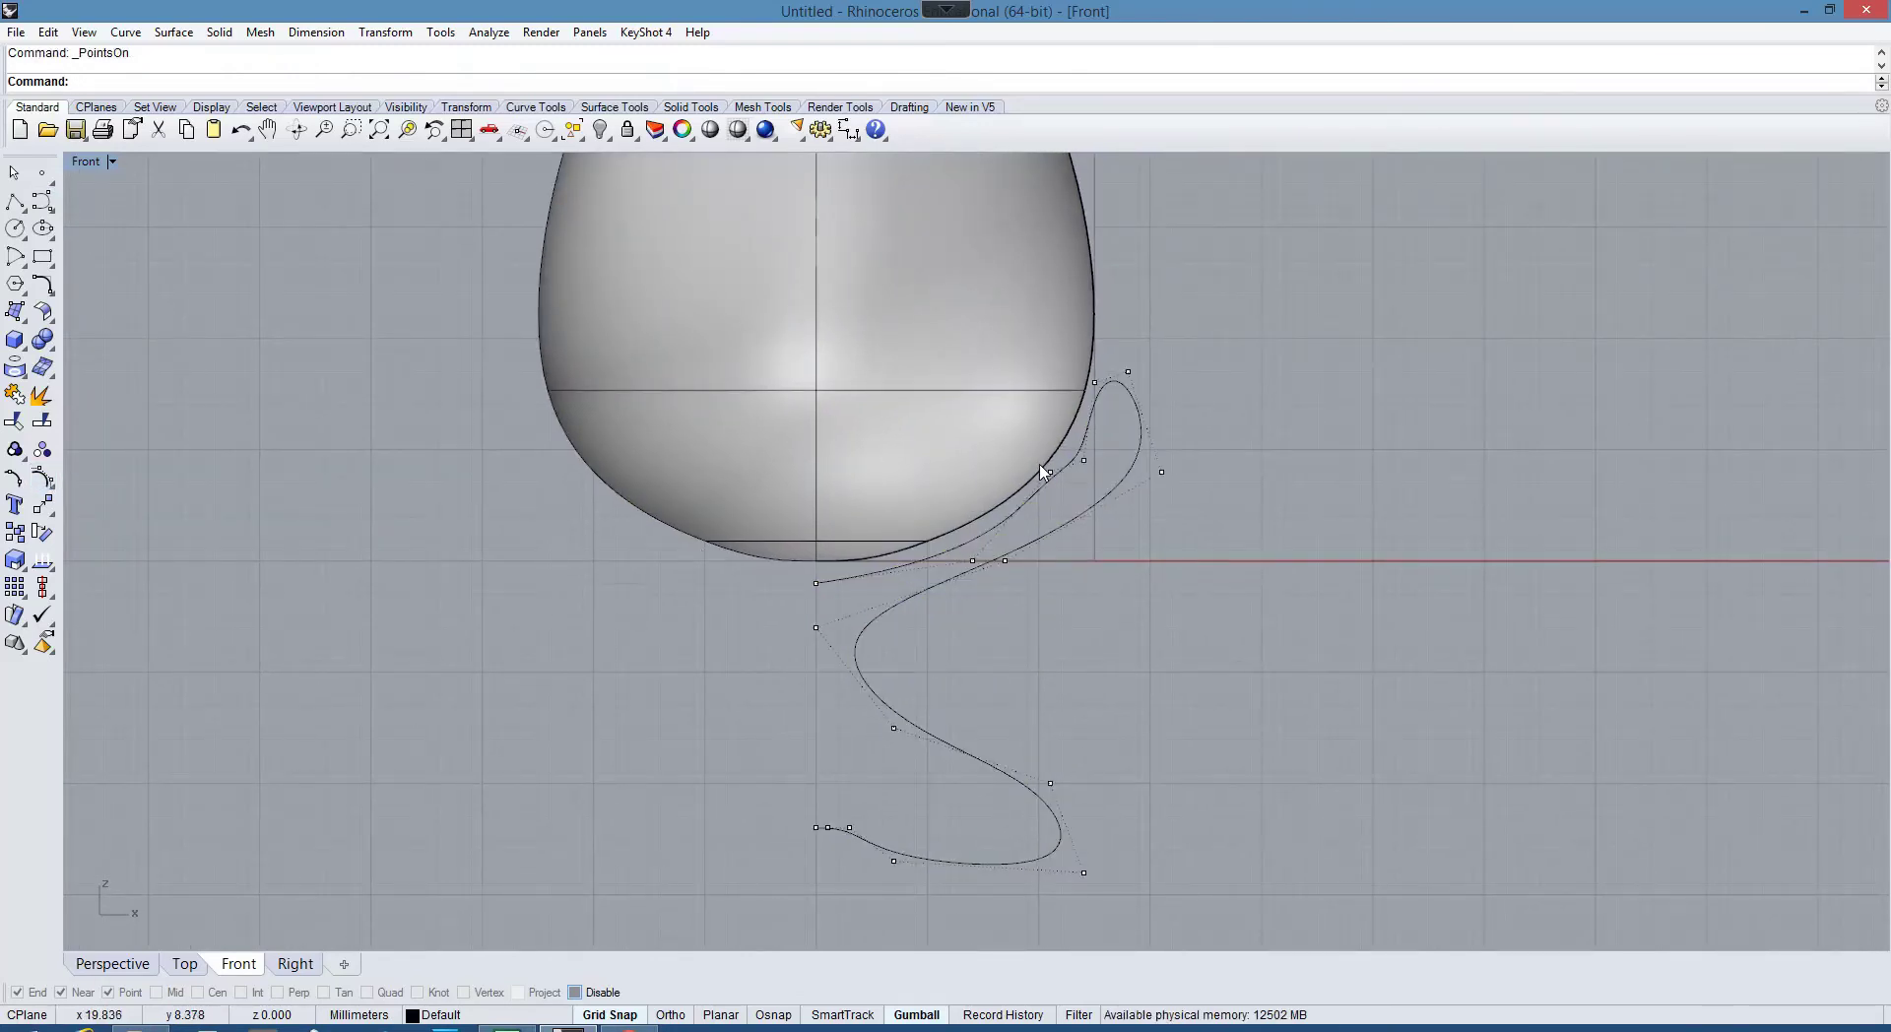
pyautogui.moveTo(973, 560); pyautogui.dragTo(835, 587)
pyautogui.moveTo(1052, 479); pyautogui.dragTo(878, 587)
pyautogui.scroll(5, 861, 591)
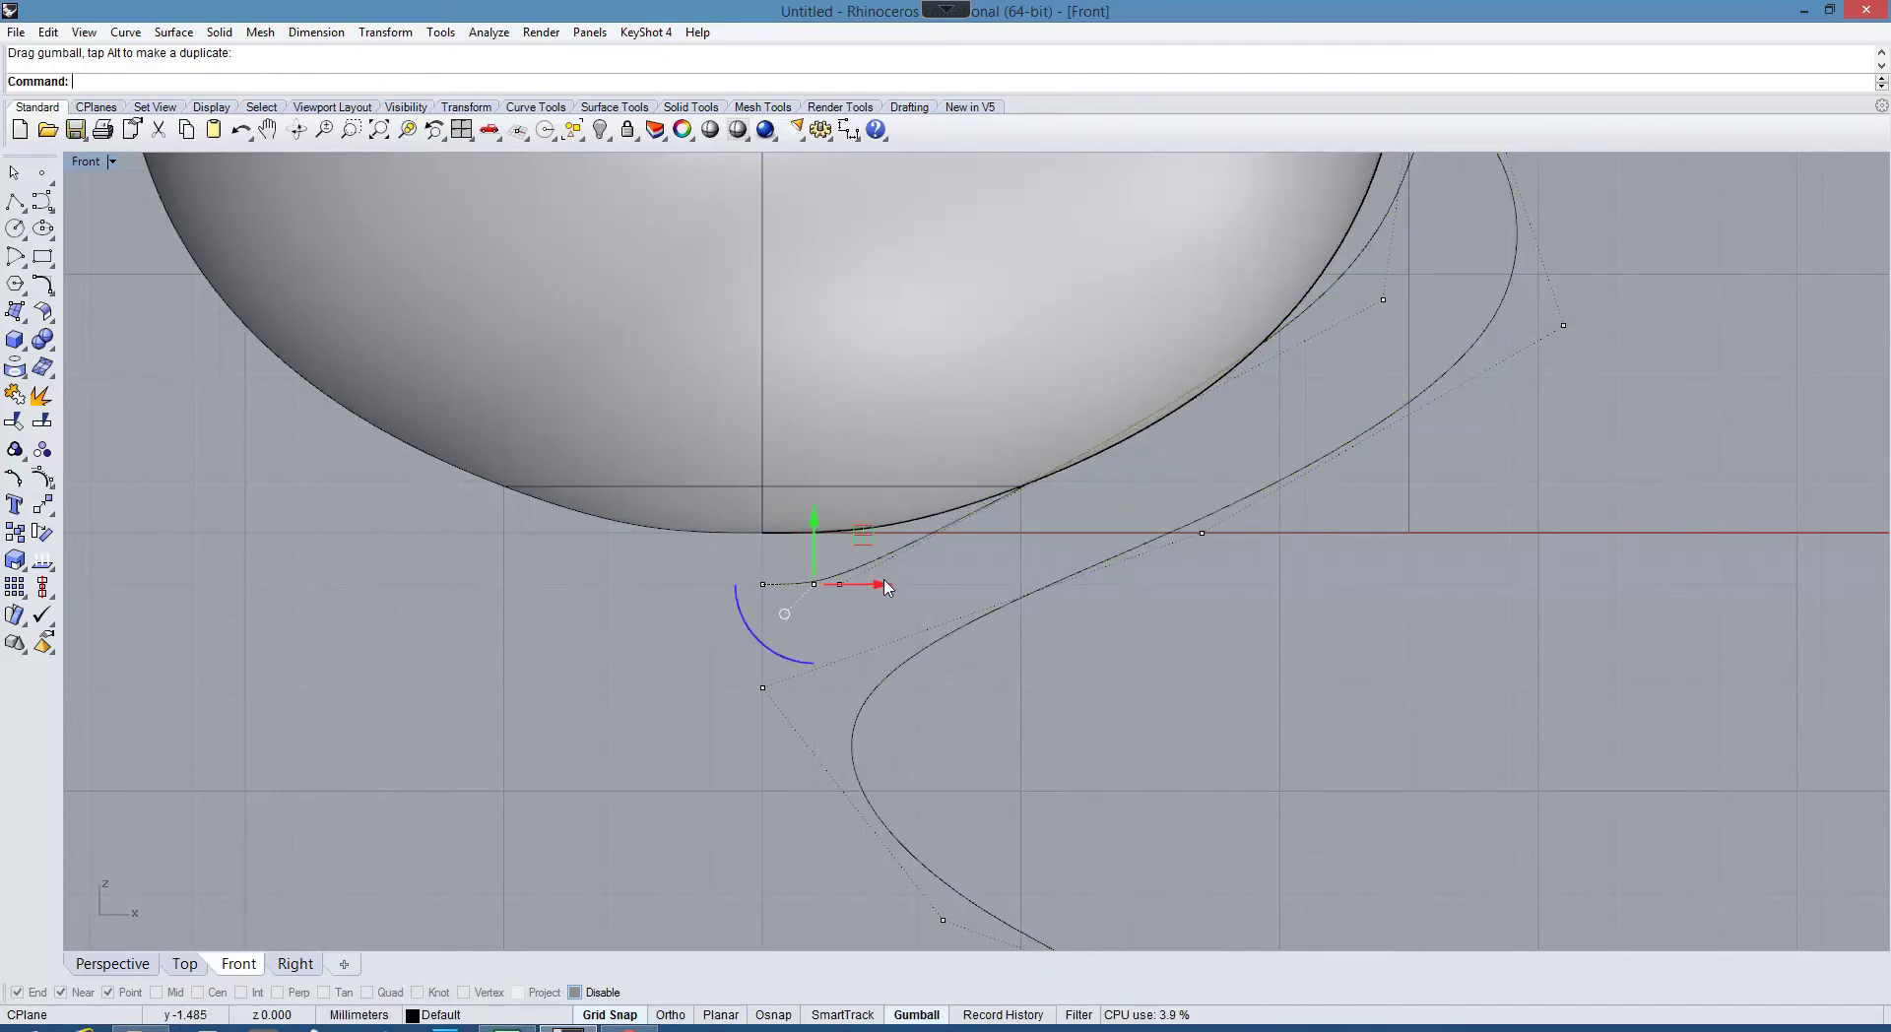
pyautogui.scroll(-5, 901, 610)
pyautogui.scroll(5, 920, 731)
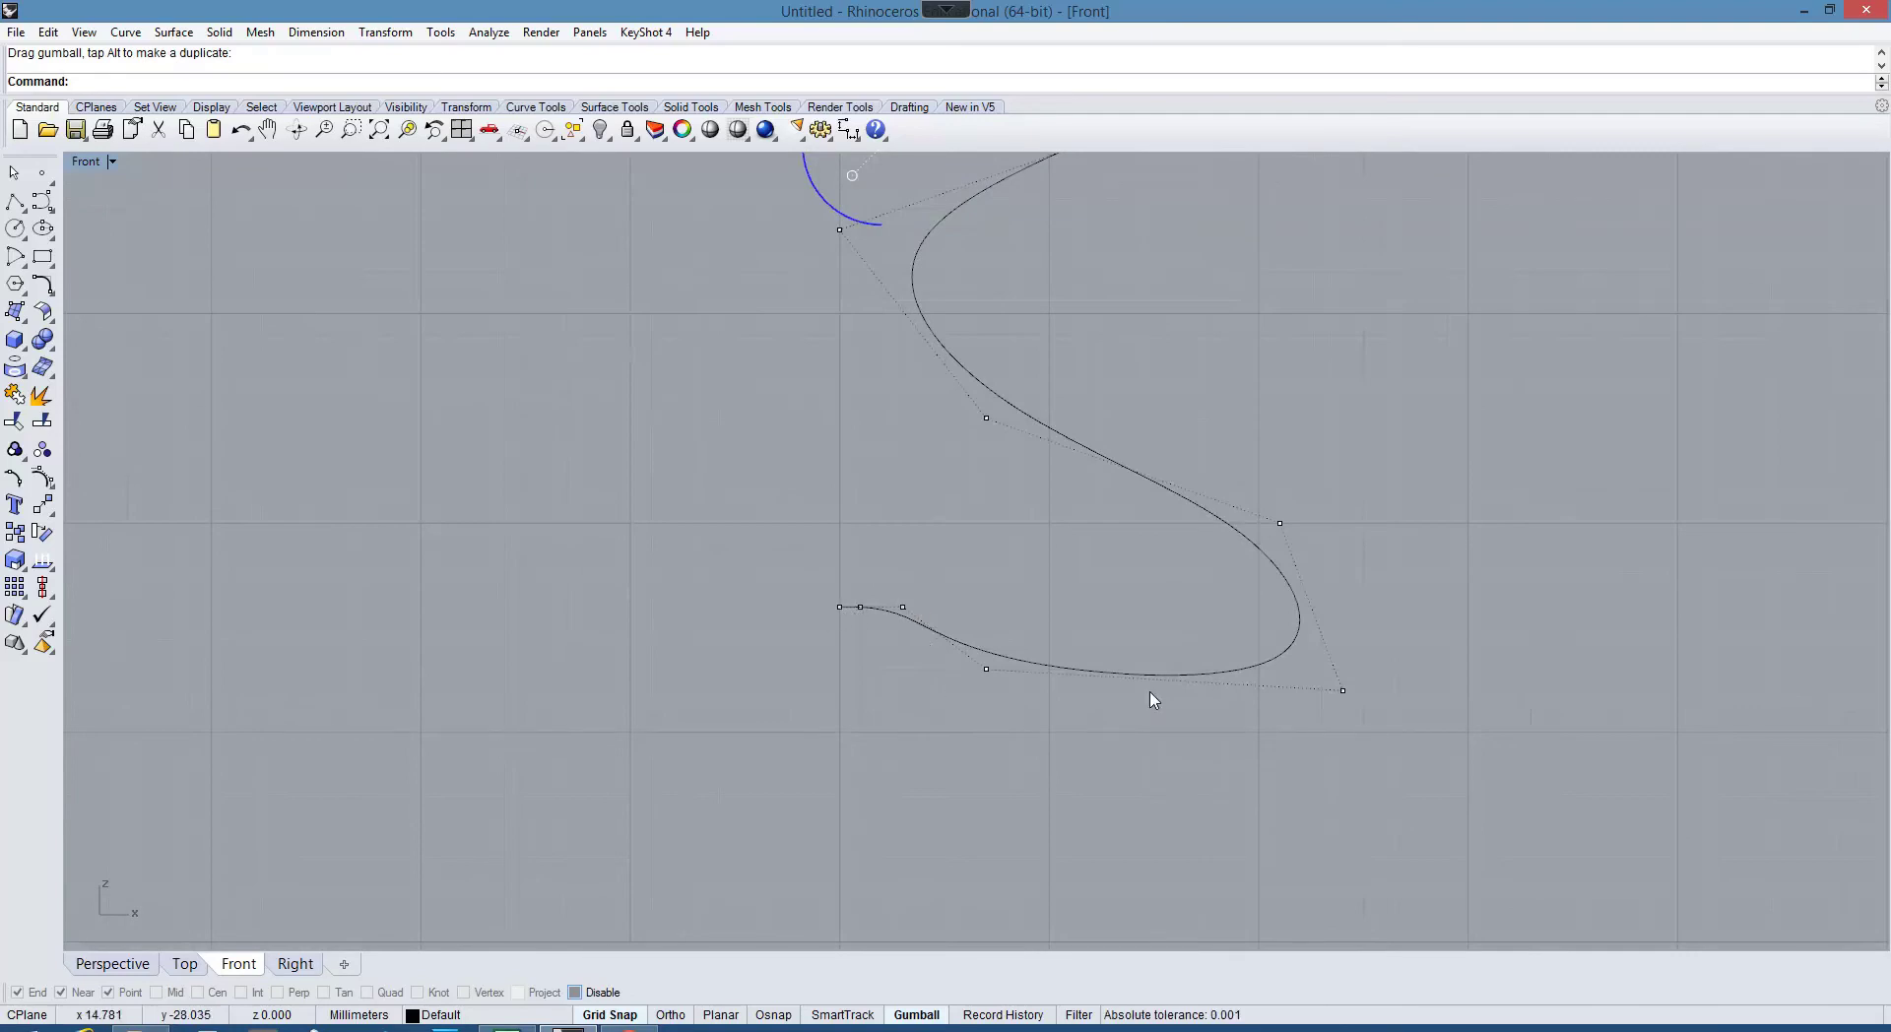
# Step: Raise a base control point and pull the curve's end point up and left
pyautogui.click(986, 669)
pyautogui.moveTo(985, 669); pyautogui.dragTo(986, 648)
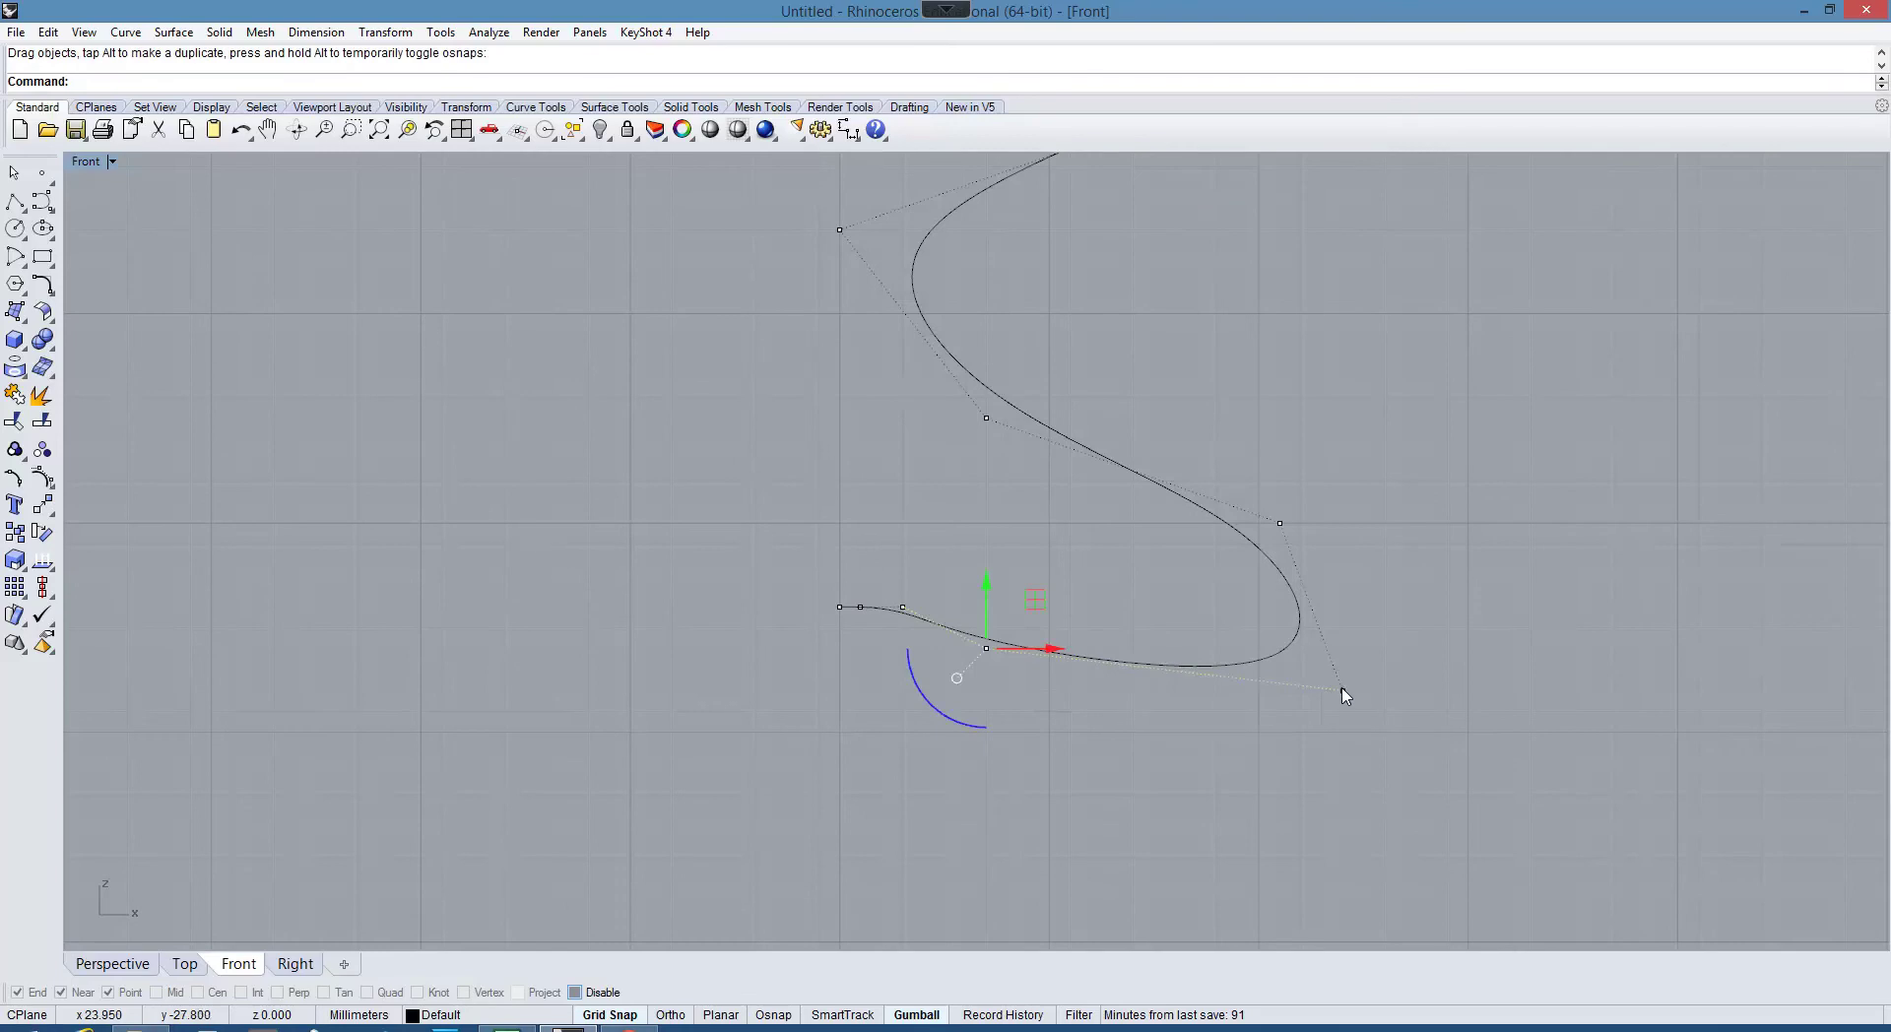
pyautogui.moveTo(1344, 691); pyautogui.dragTo(1325, 648)
pyautogui.scroll(3, 1324, 650)
pyautogui.moveTo(1080, 523); pyautogui.dragTo(1182, 772, button='right')
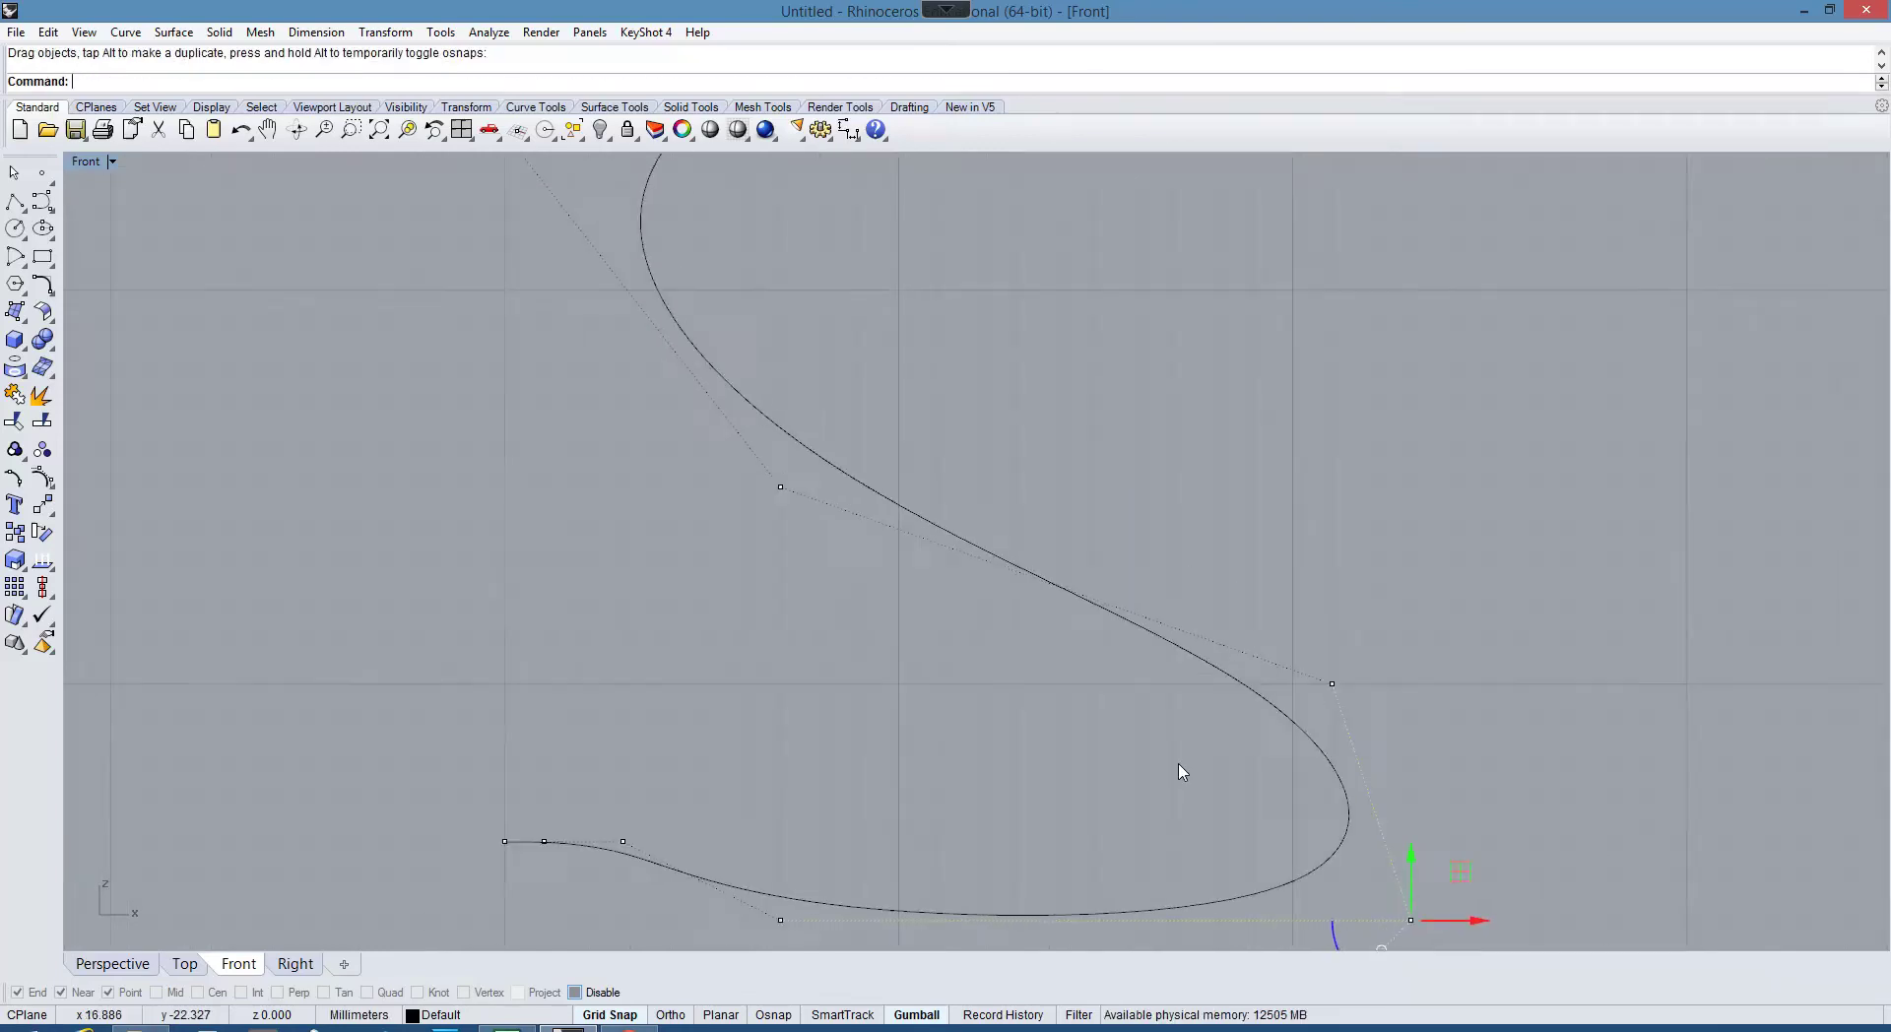
pyautogui.scroll(-3, 1181, 772)
pyautogui.moveTo(1139, 683); pyautogui.dragTo(1010, 721, button='right')
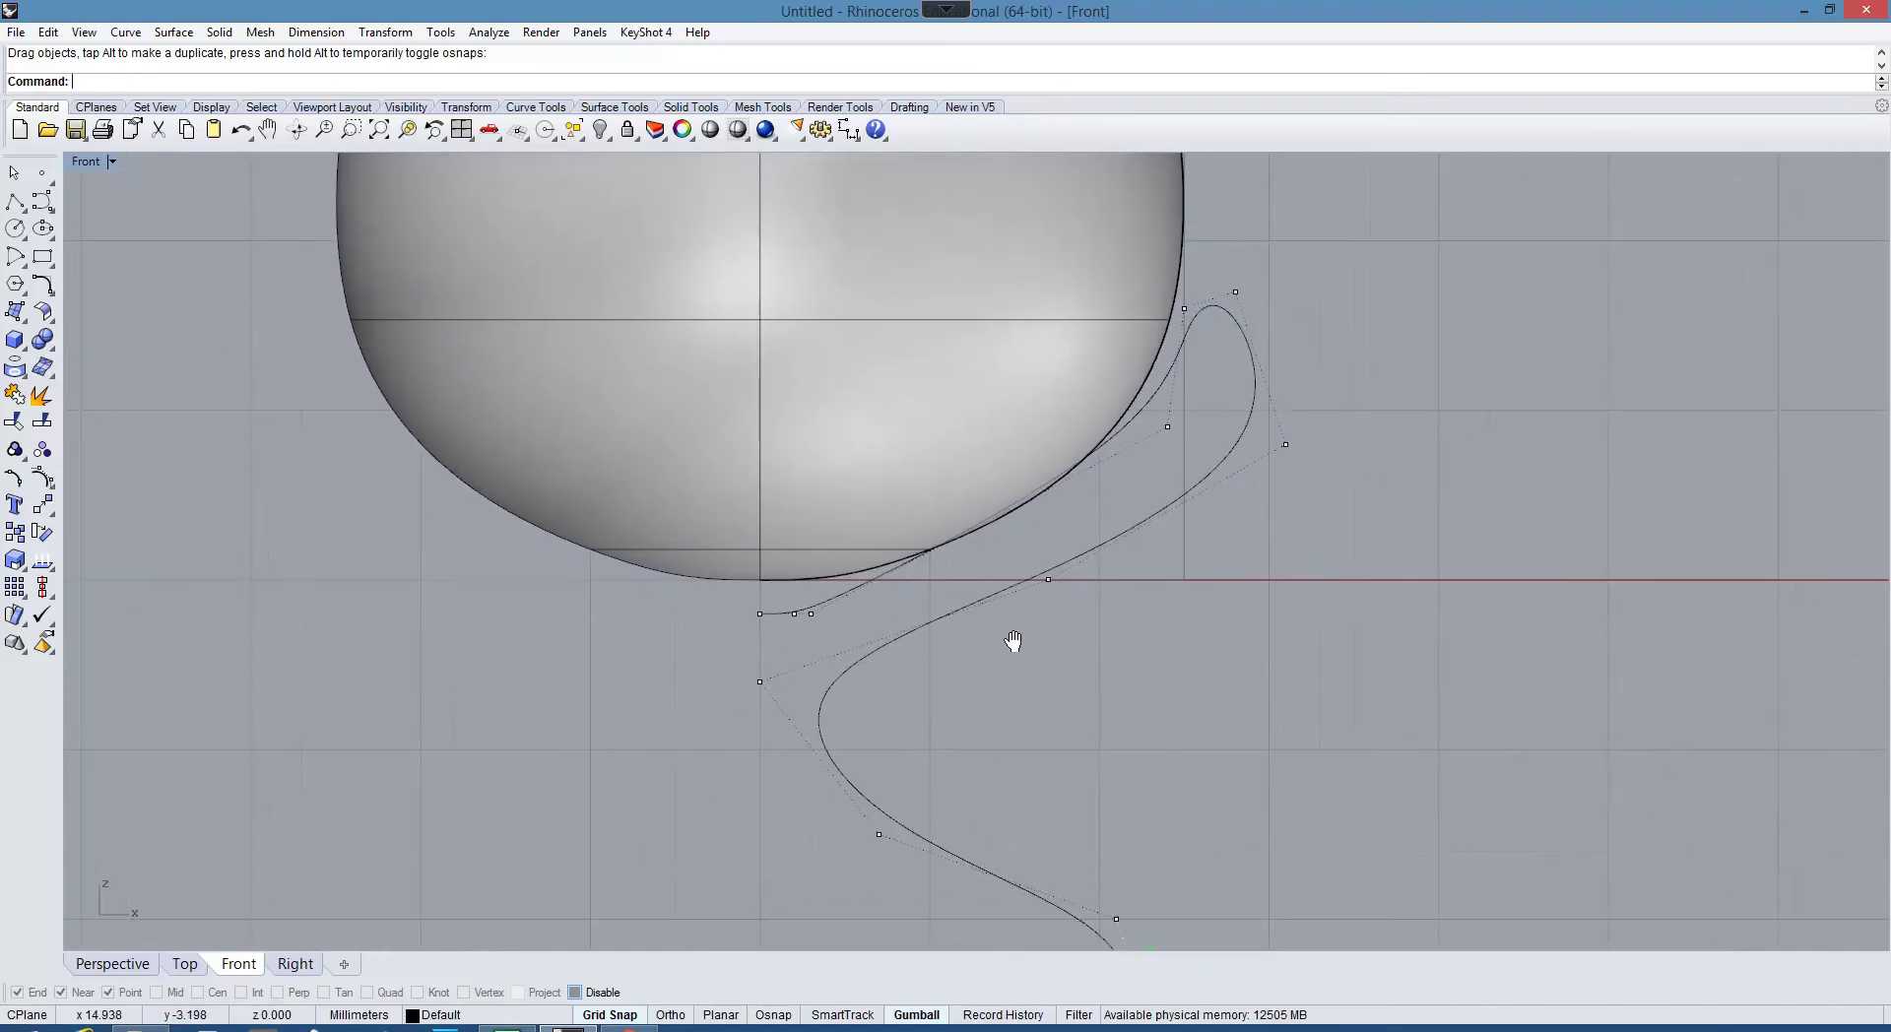
pyautogui.moveTo(1014, 641); pyautogui.dragTo(899, 737, button='right')
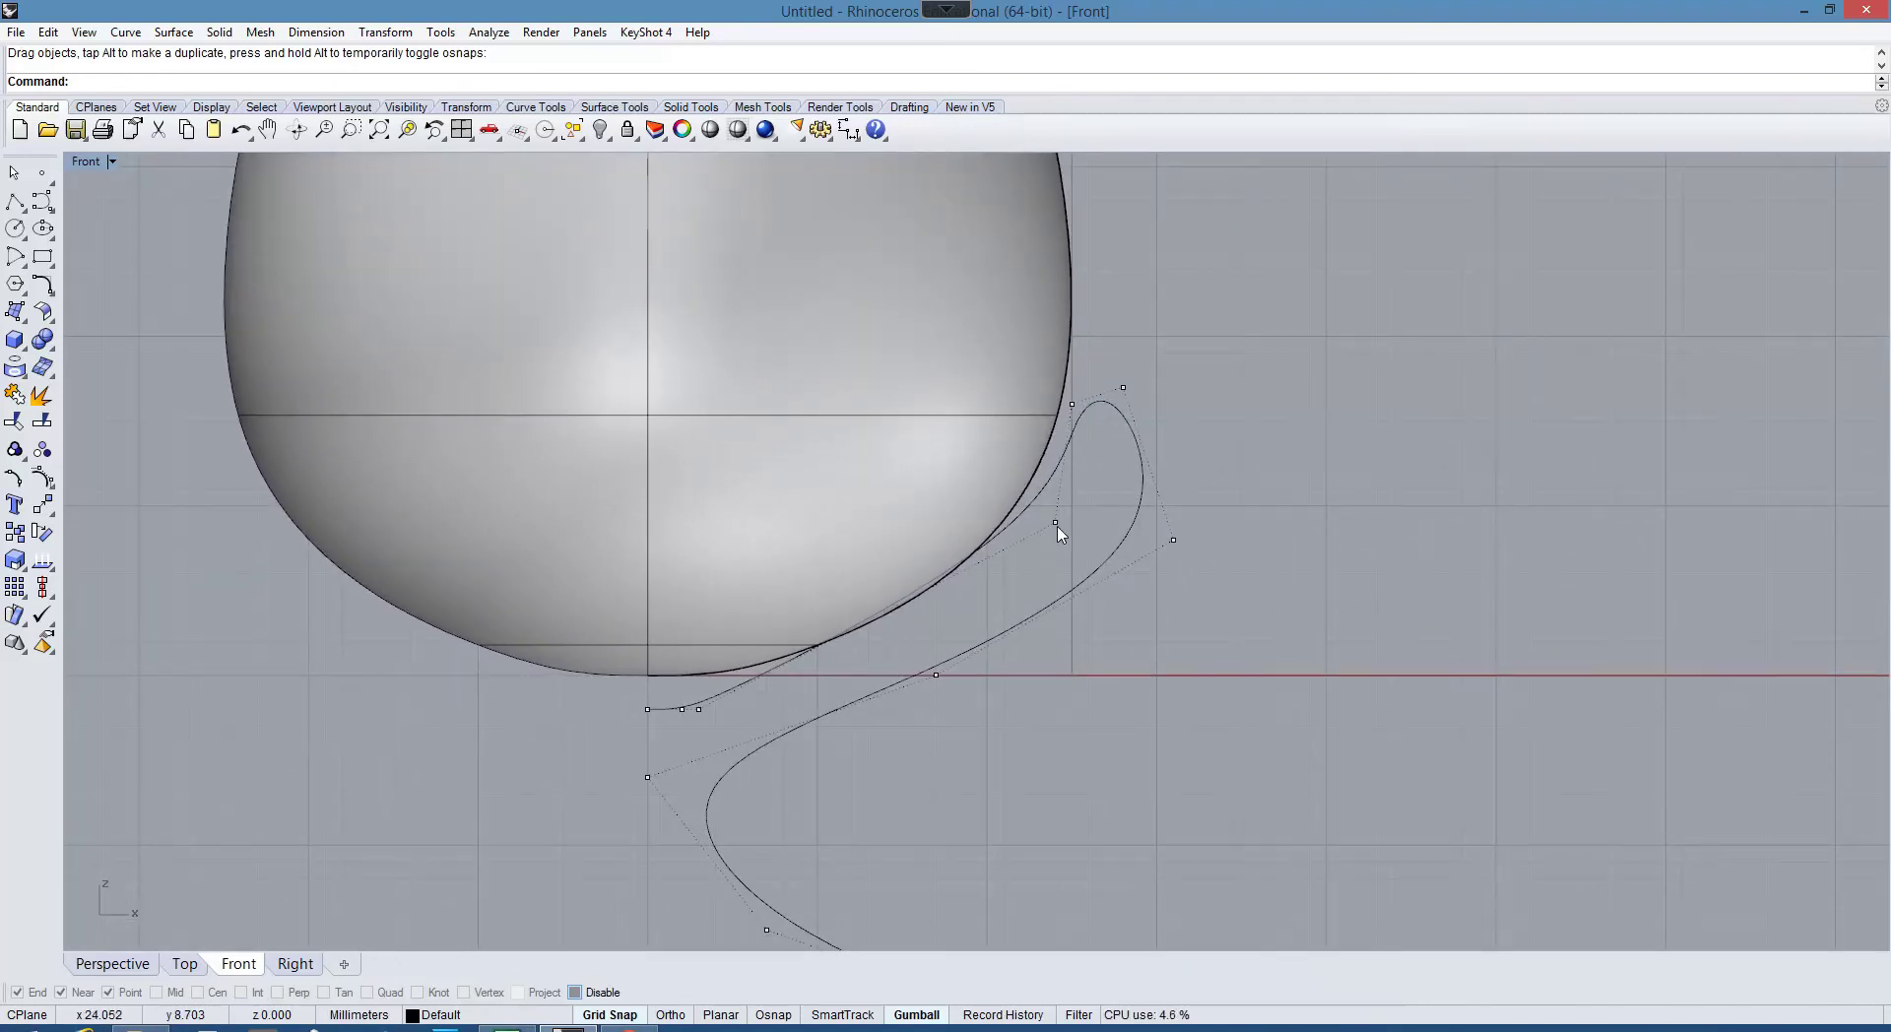
# Step: Drag the rim control points in against the egg's side and push lower bowl points outward
pyautogui.moveTo(1056, 525); pyautogui.dragTo(1054, 558)
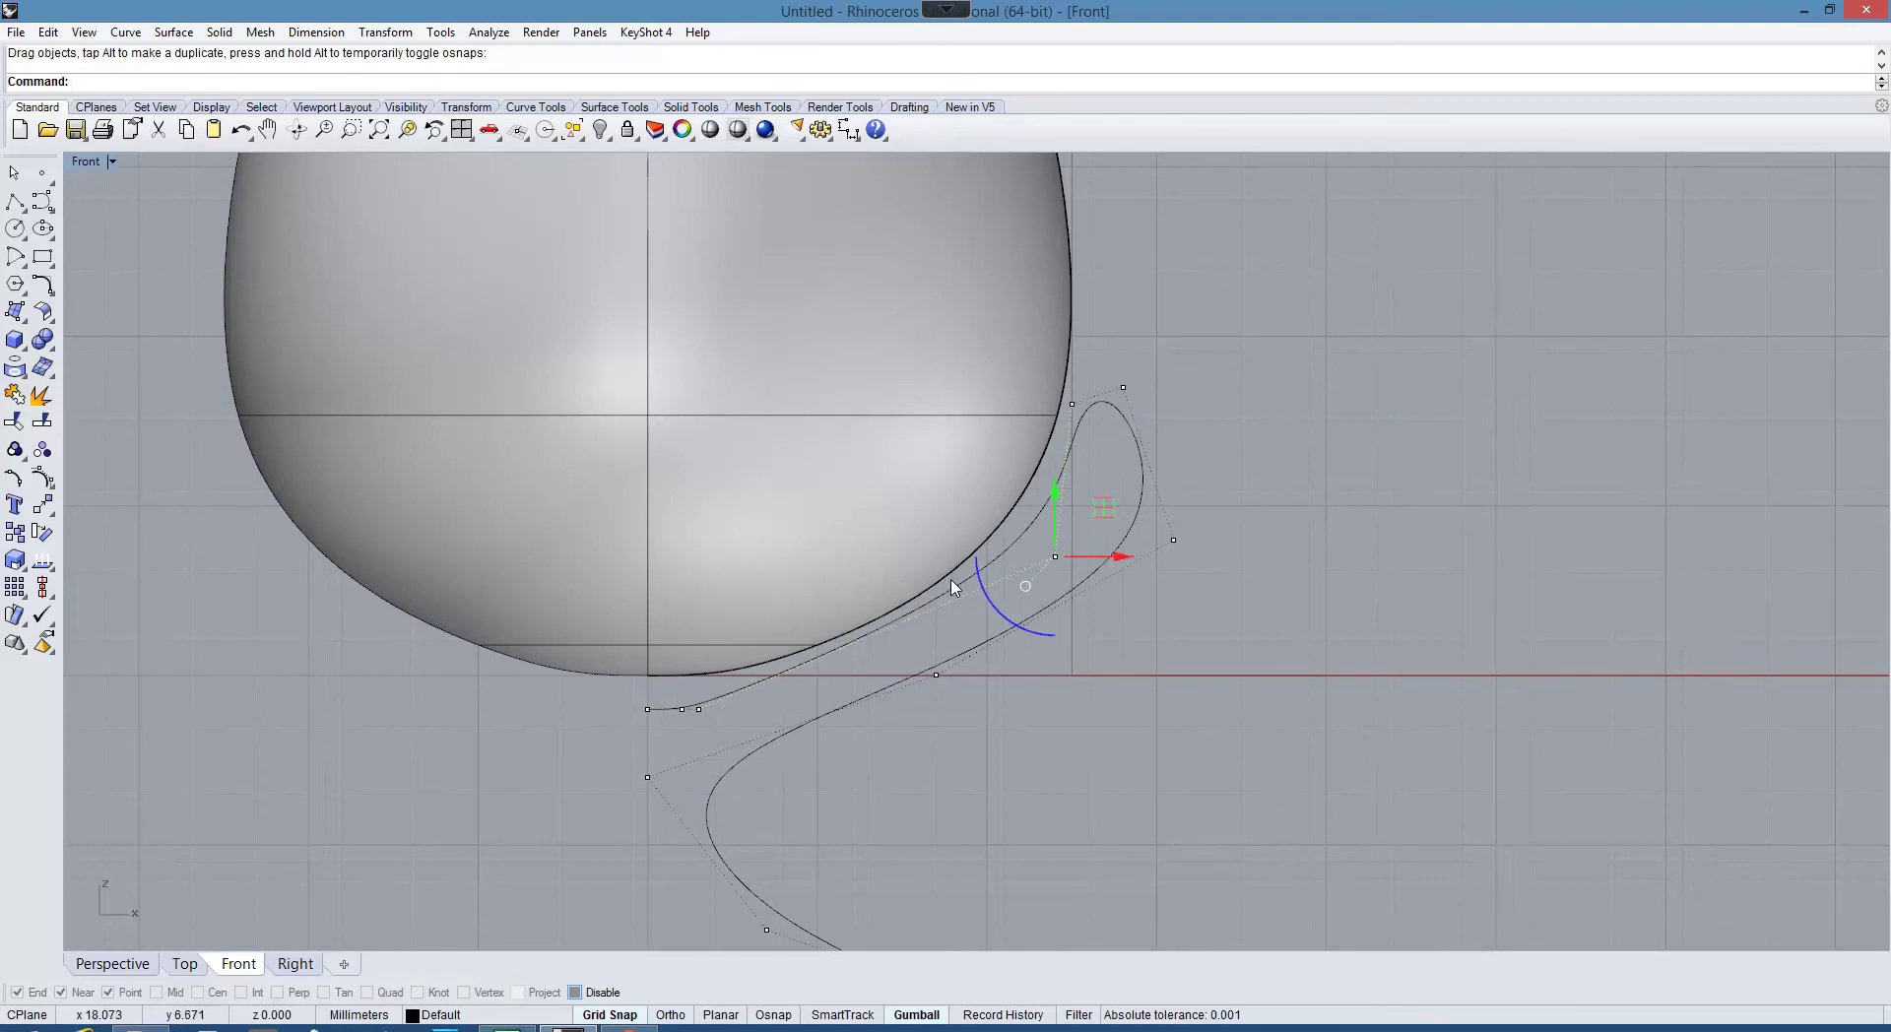
pyautogui.moveTo(1061, 564); pyautogui.dragTo(986, 624)
pyautogui.moveTo(1073, 404); pyautogui.dragTo(1088, 390)
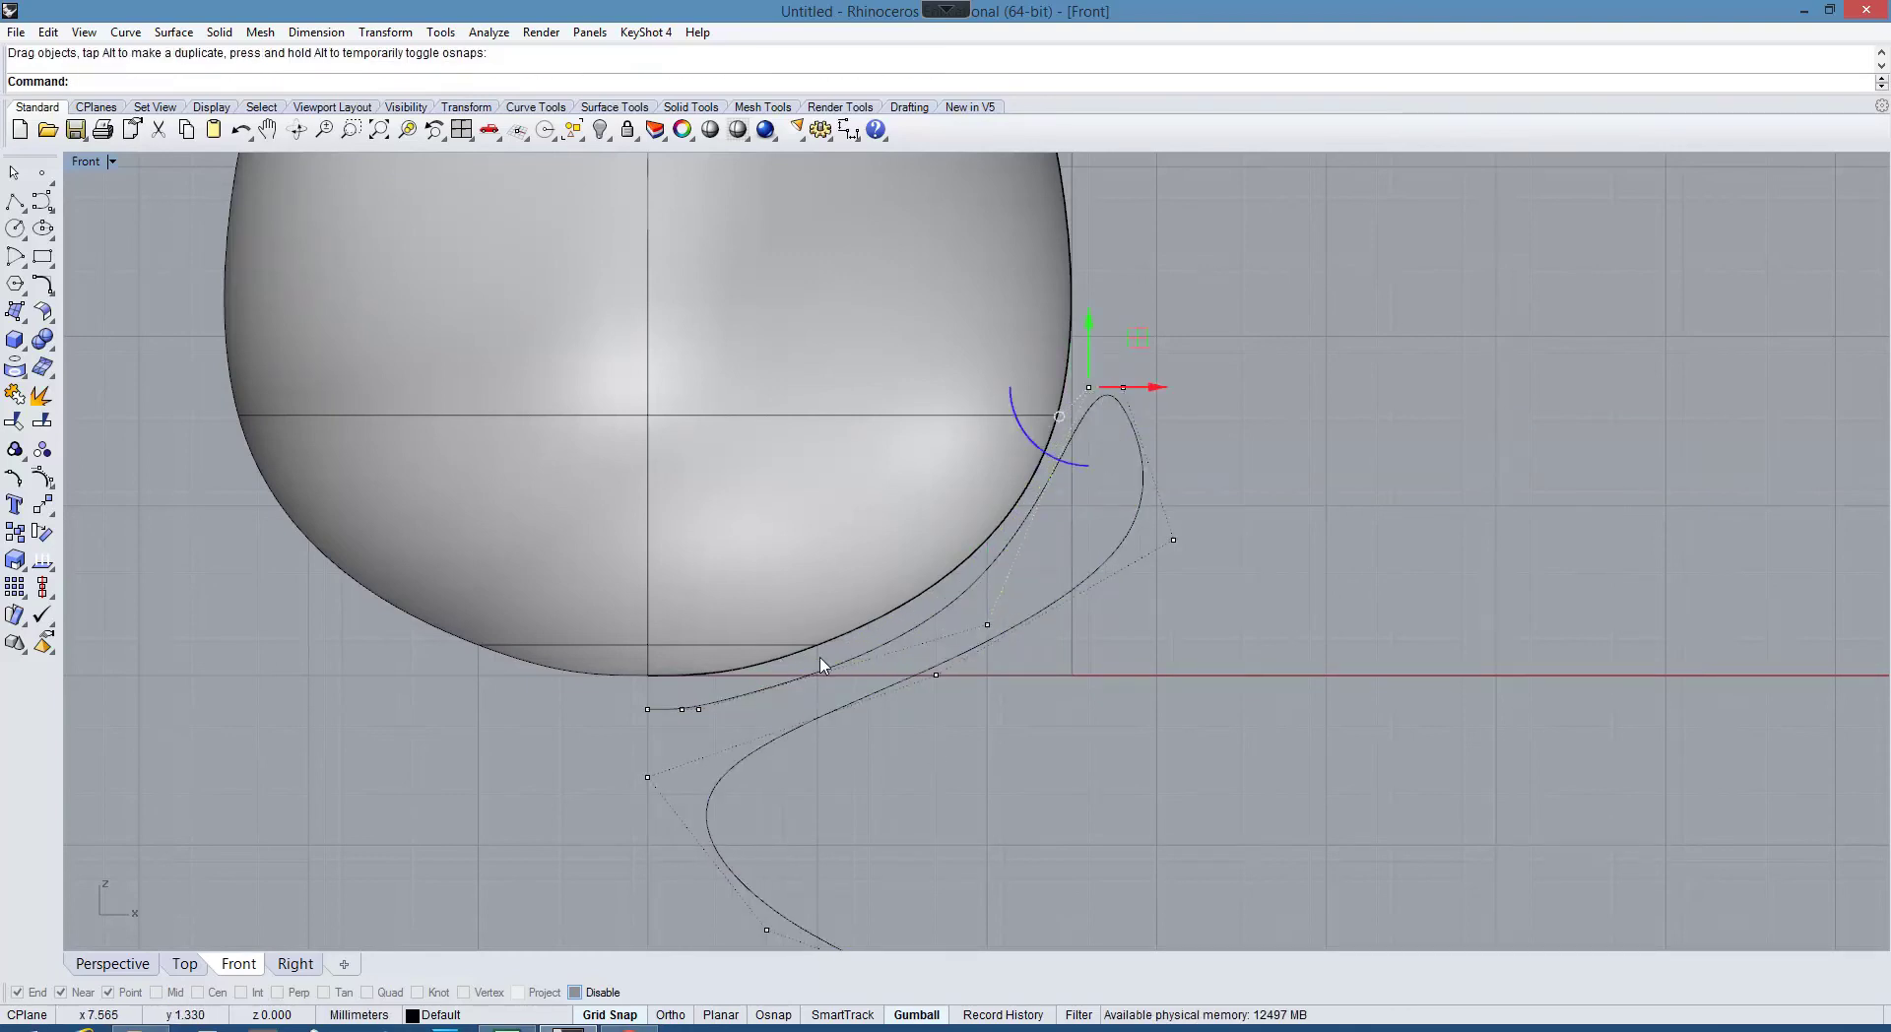
pyautogui.scroll(4, 1122, 394)
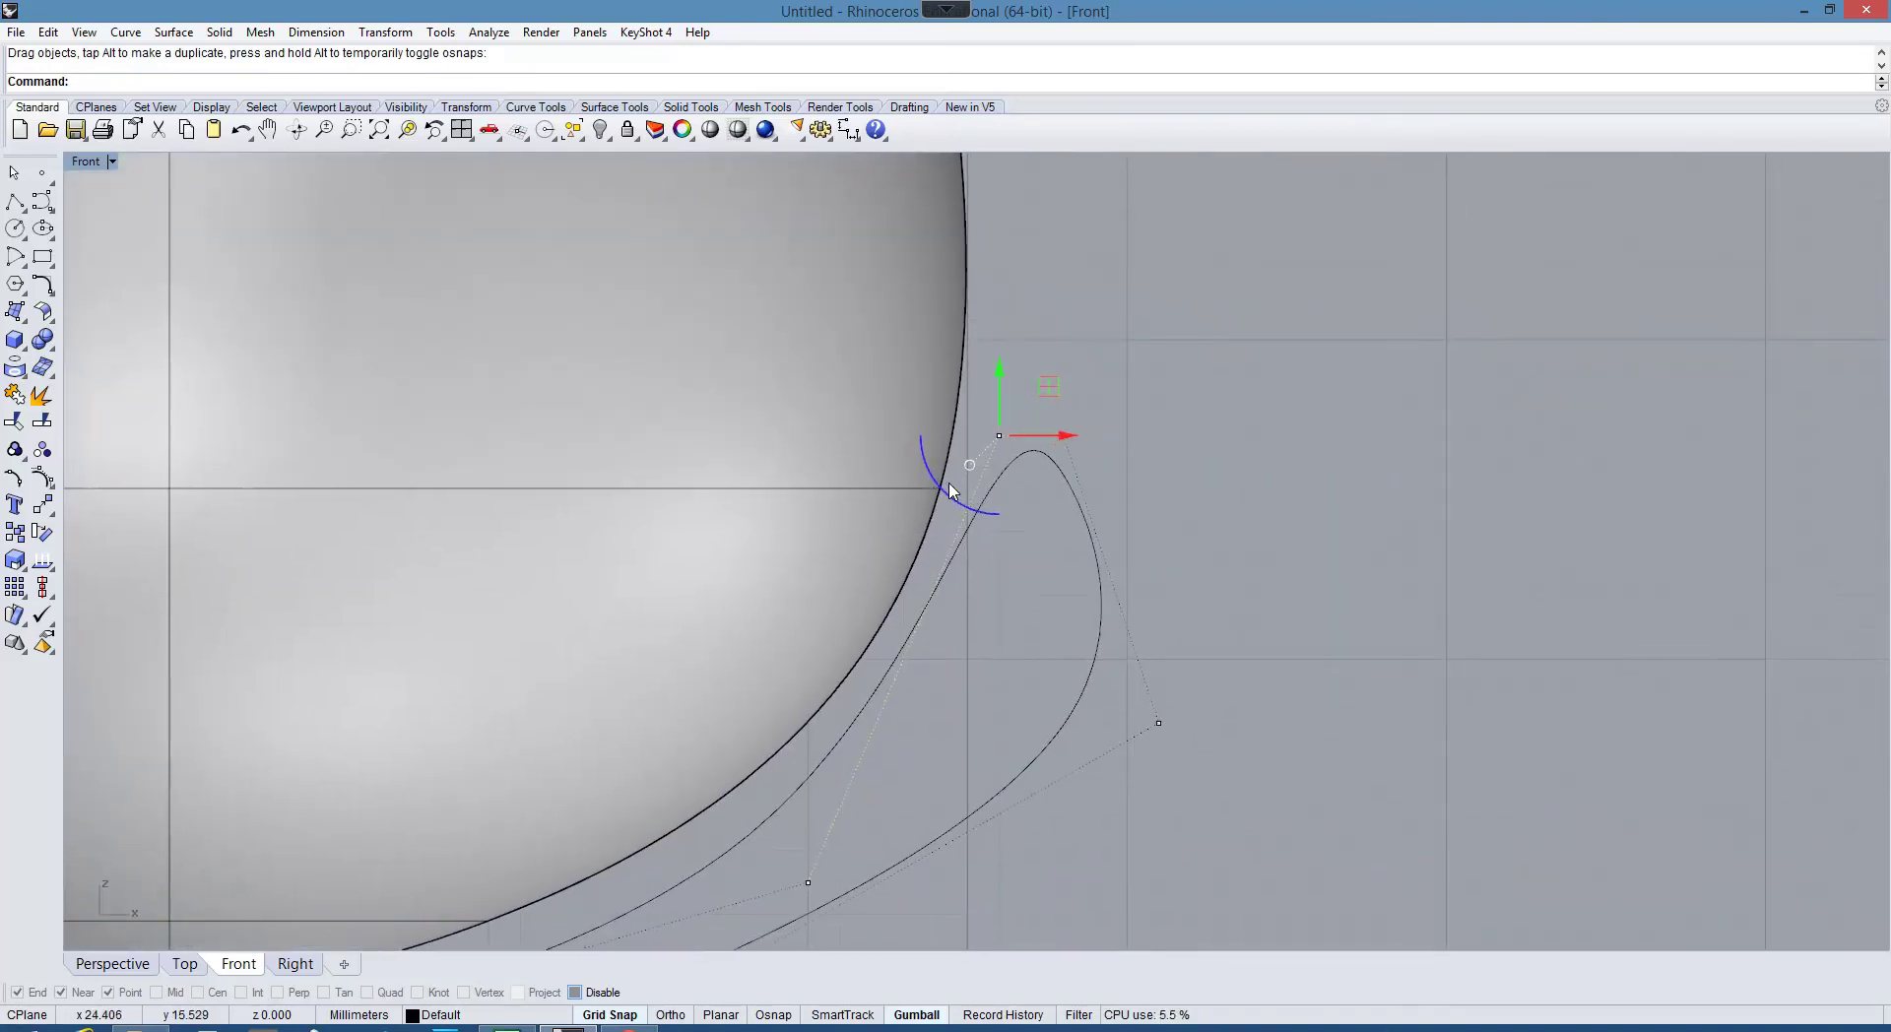
pyautogui.scroll(-3, 951, 490)
pyautogui.moveTo(977, 459); pyautogui.dragTo(959, 459)
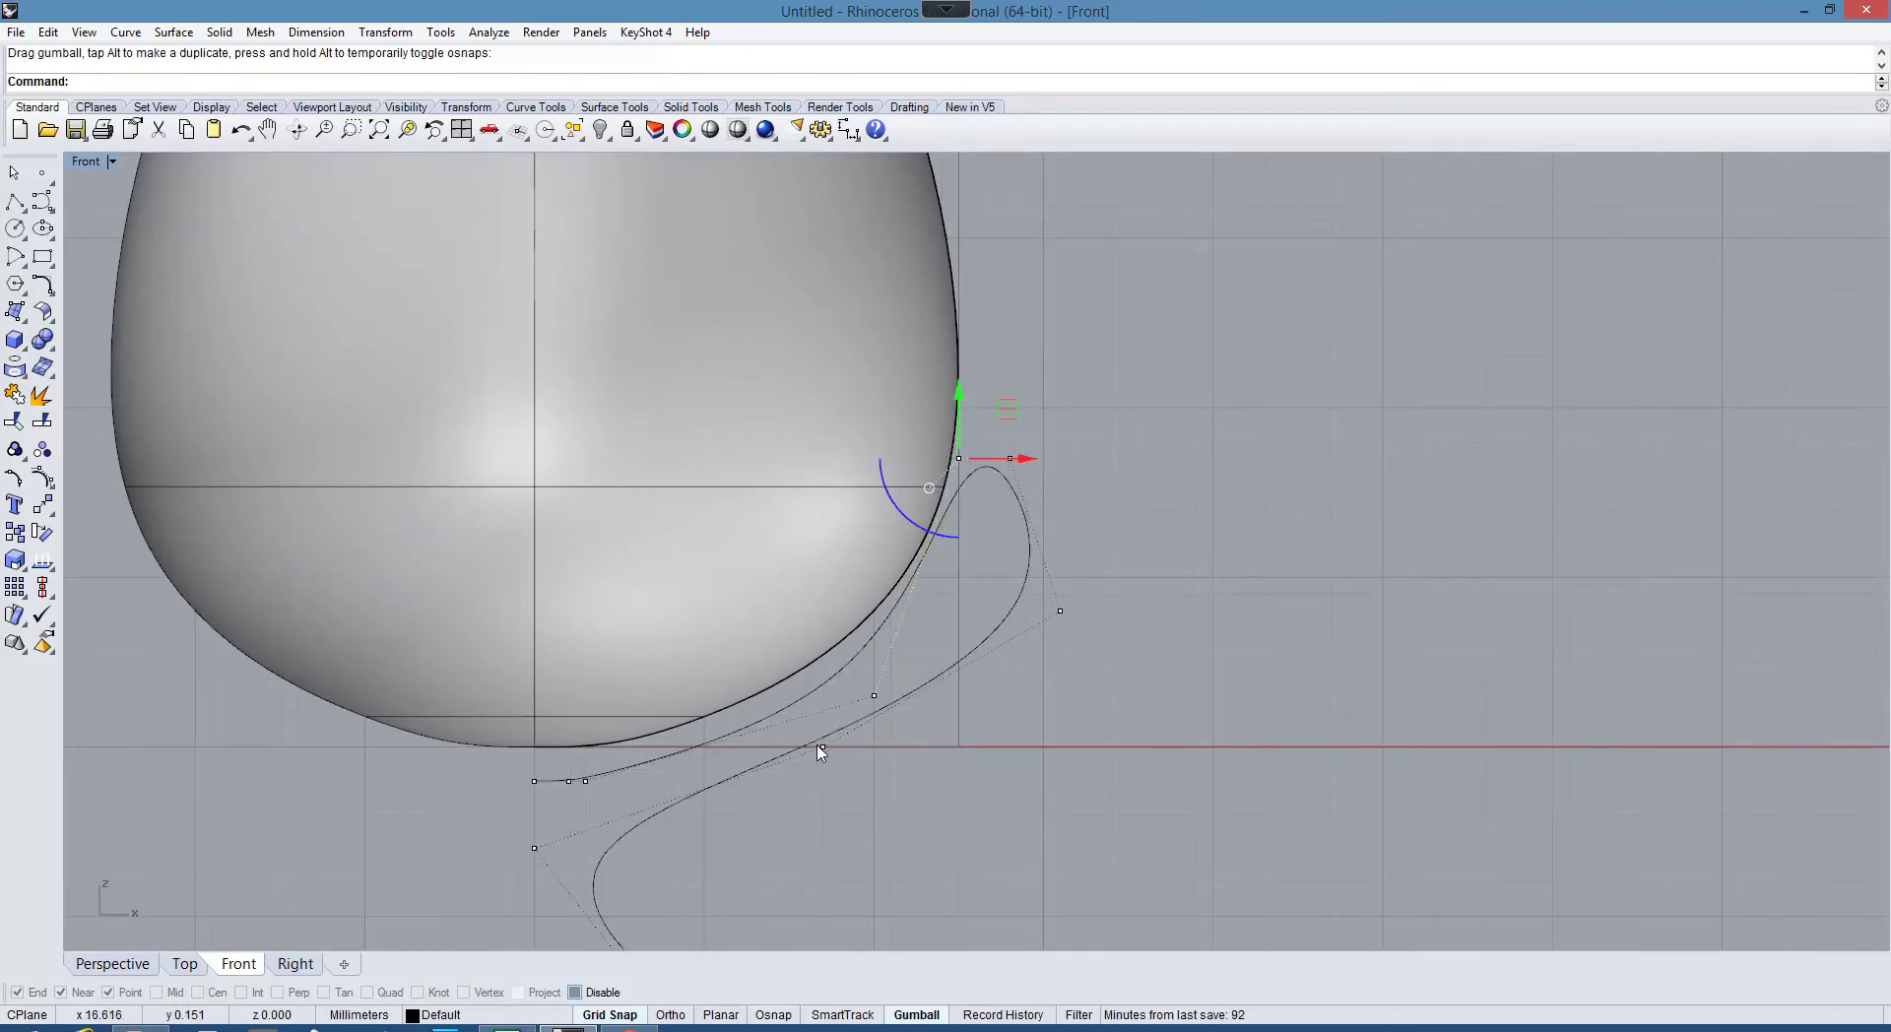
pyautogui.moveTo(825, 753); pyautogui.dragTo(1111, 783)
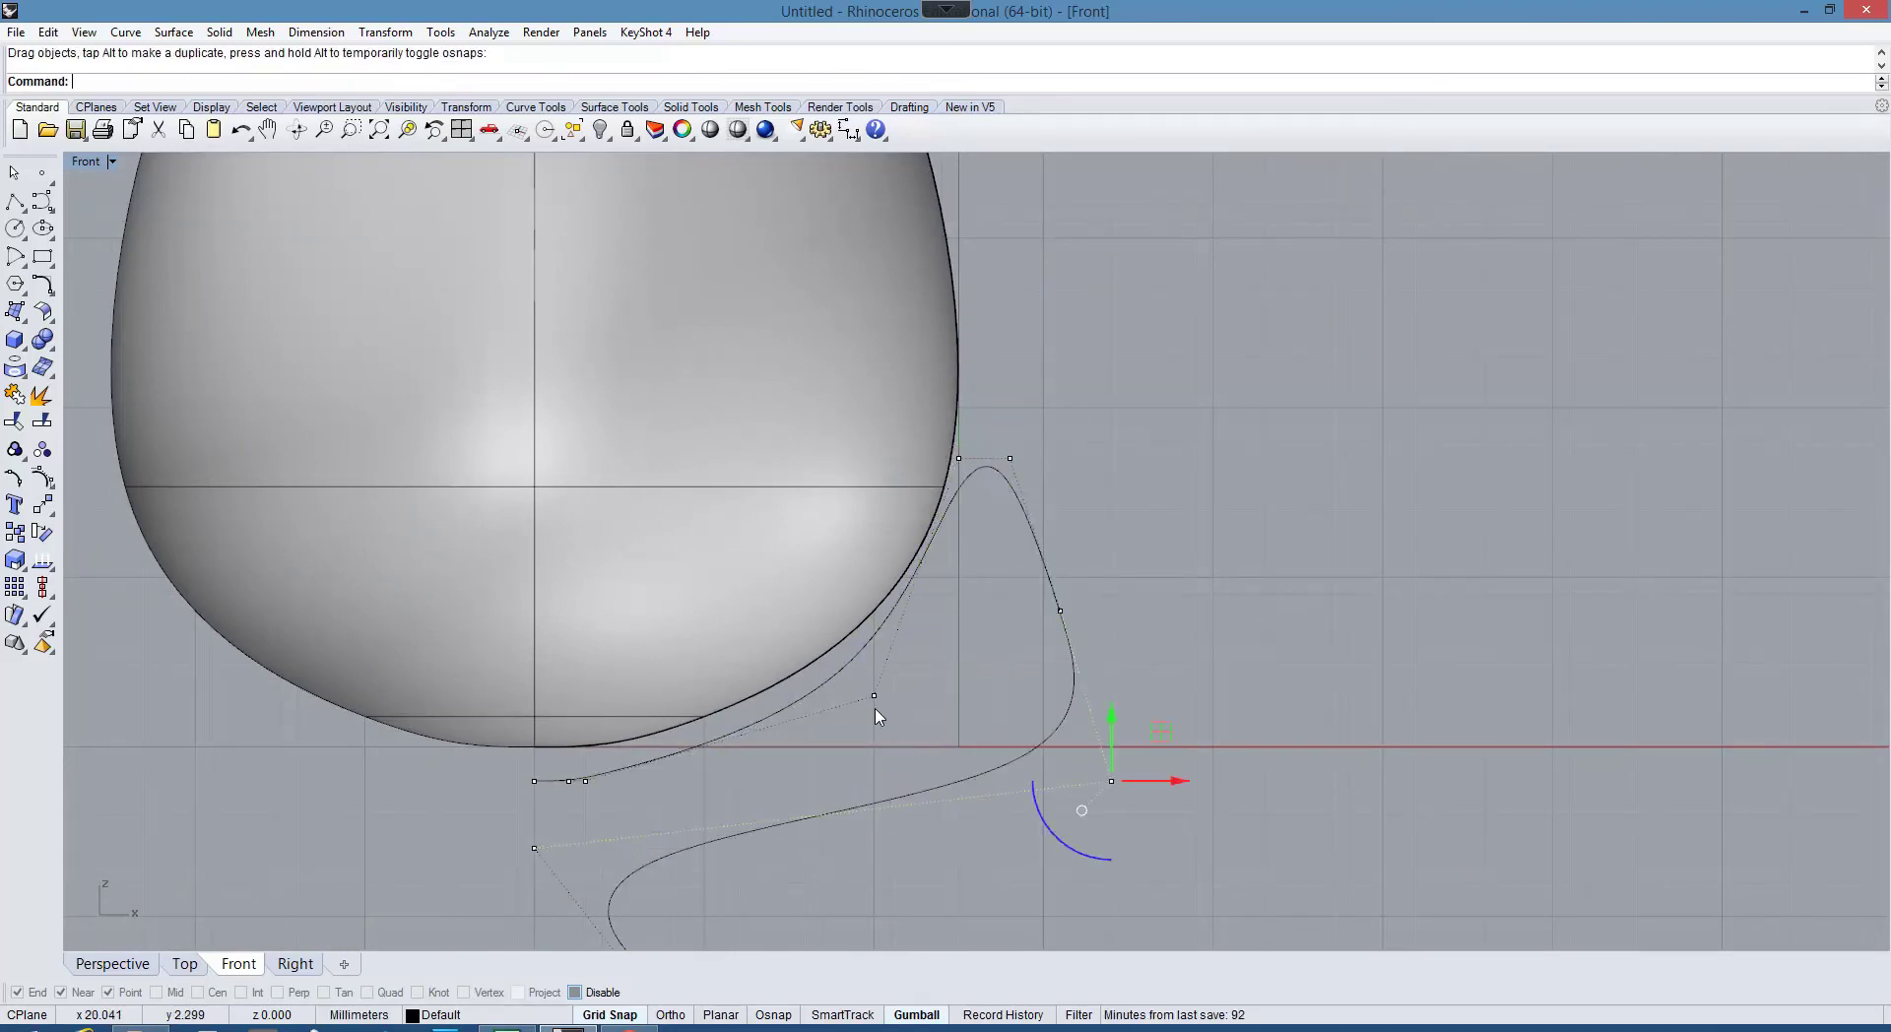
pyautogui.moveTo(875, 697); pyautogui.dragTo(1043, 730)
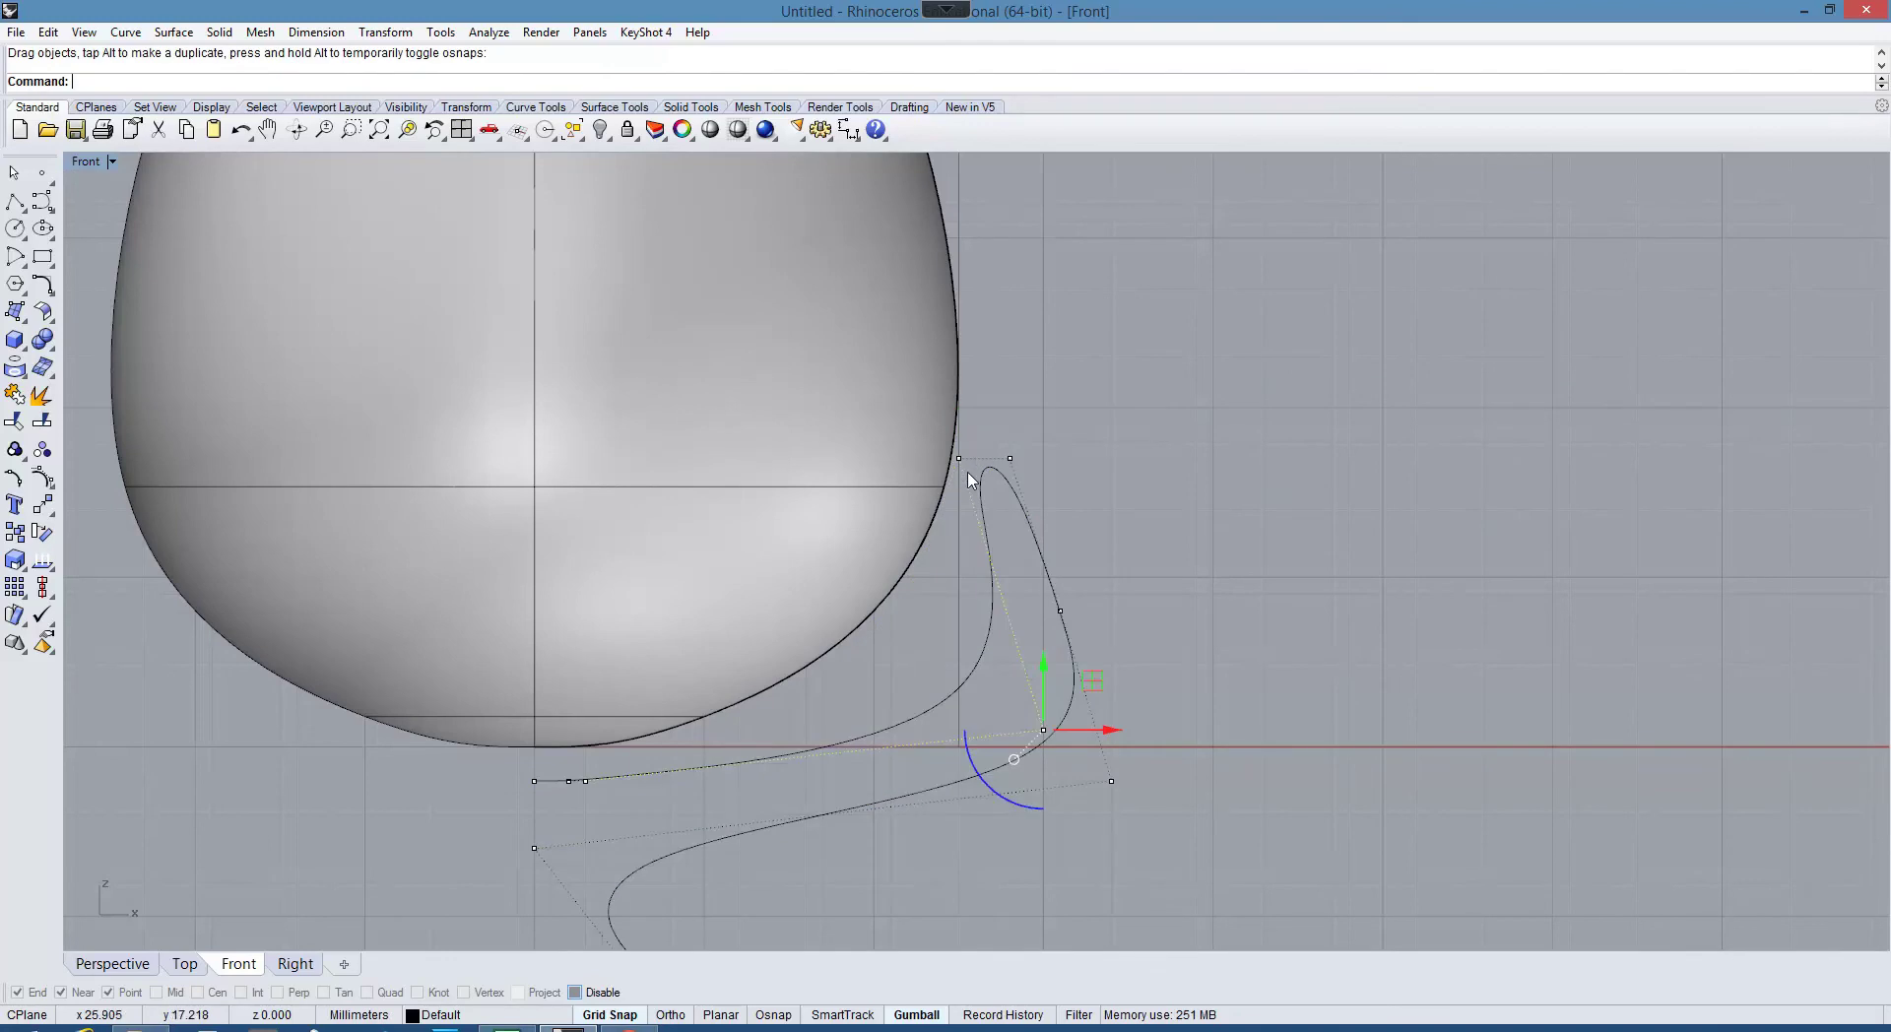
pyautogui.click(958, 459)
pyautogui.moveTo(951, 460); pyautogui.dragTo(924, 475)
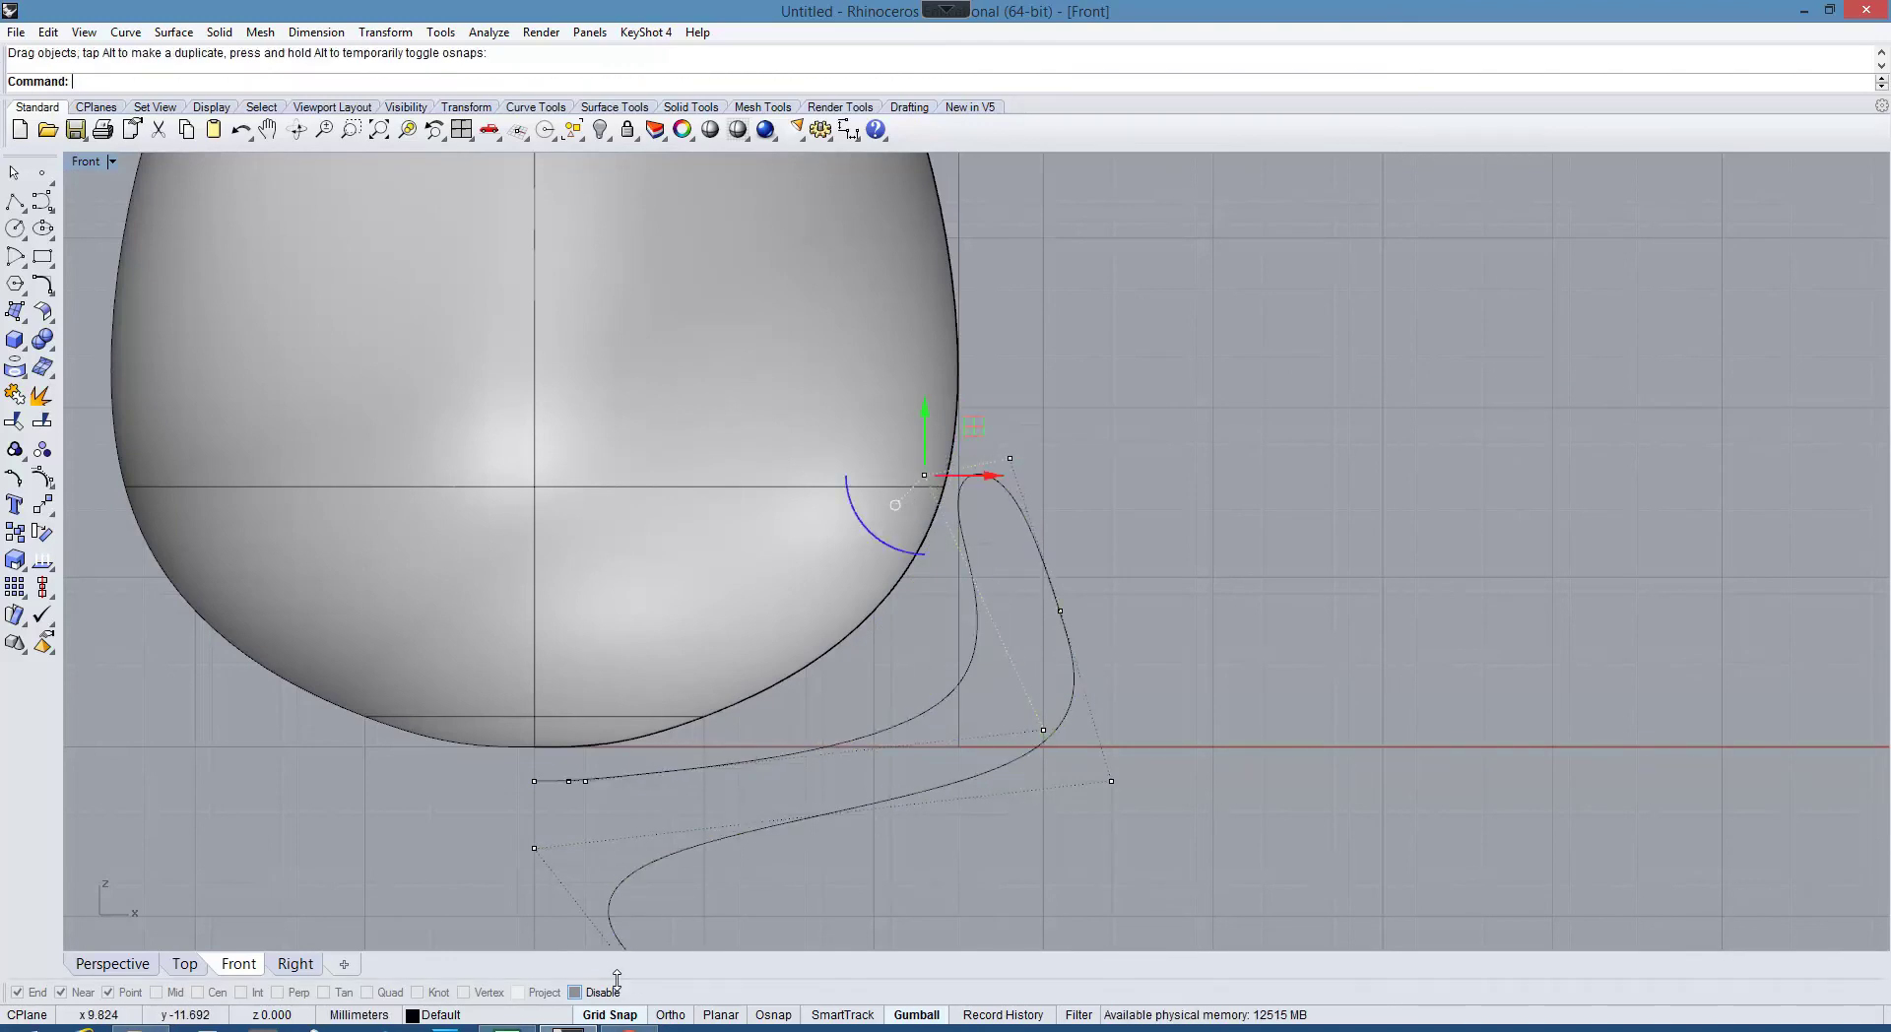
# Step: Turn off Grid Snap, shift the rim point slightly left and lower the three bowl-base points
pyautogui.press('F9')
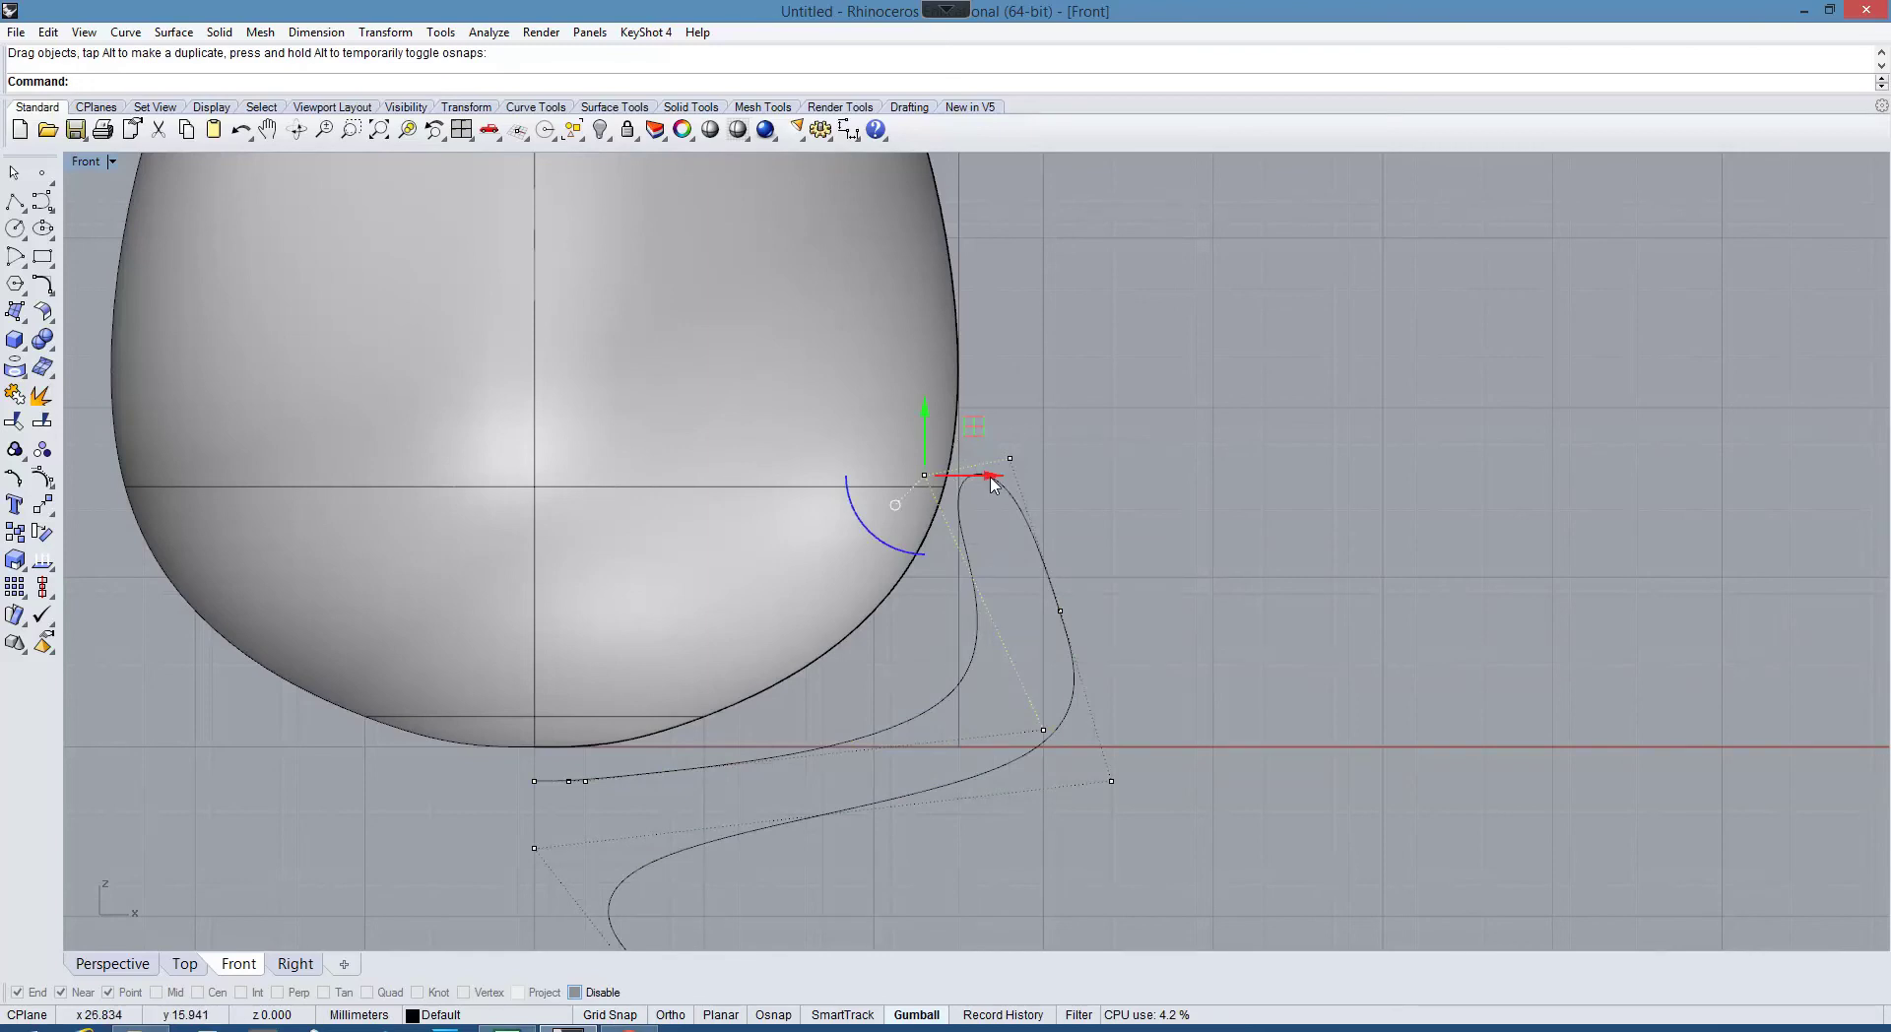
pyautogui.moveTo(992, 482); pyautogui.dragTo(976, 483)
pyautogui.scroll(3, 971, 570)
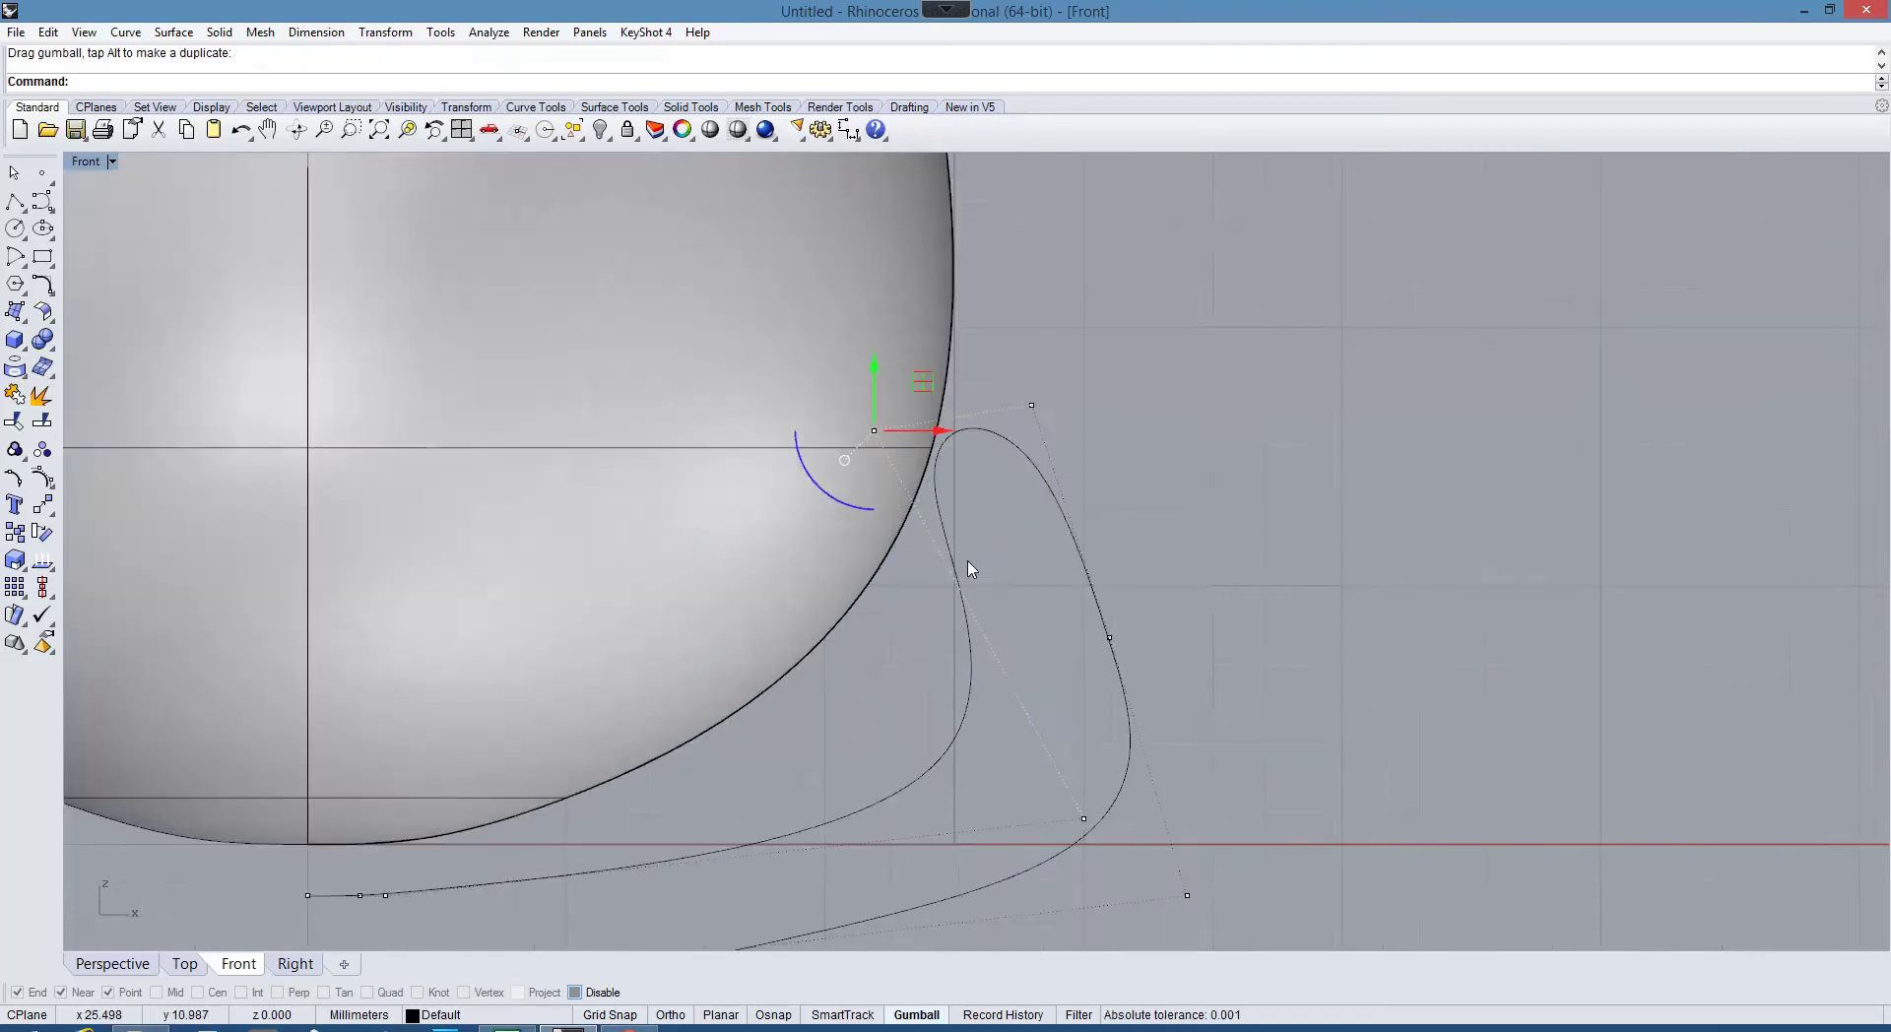
pyautogui.scroll(1, 969, 566)
pyautogui.scroll(-4, 967, 563)
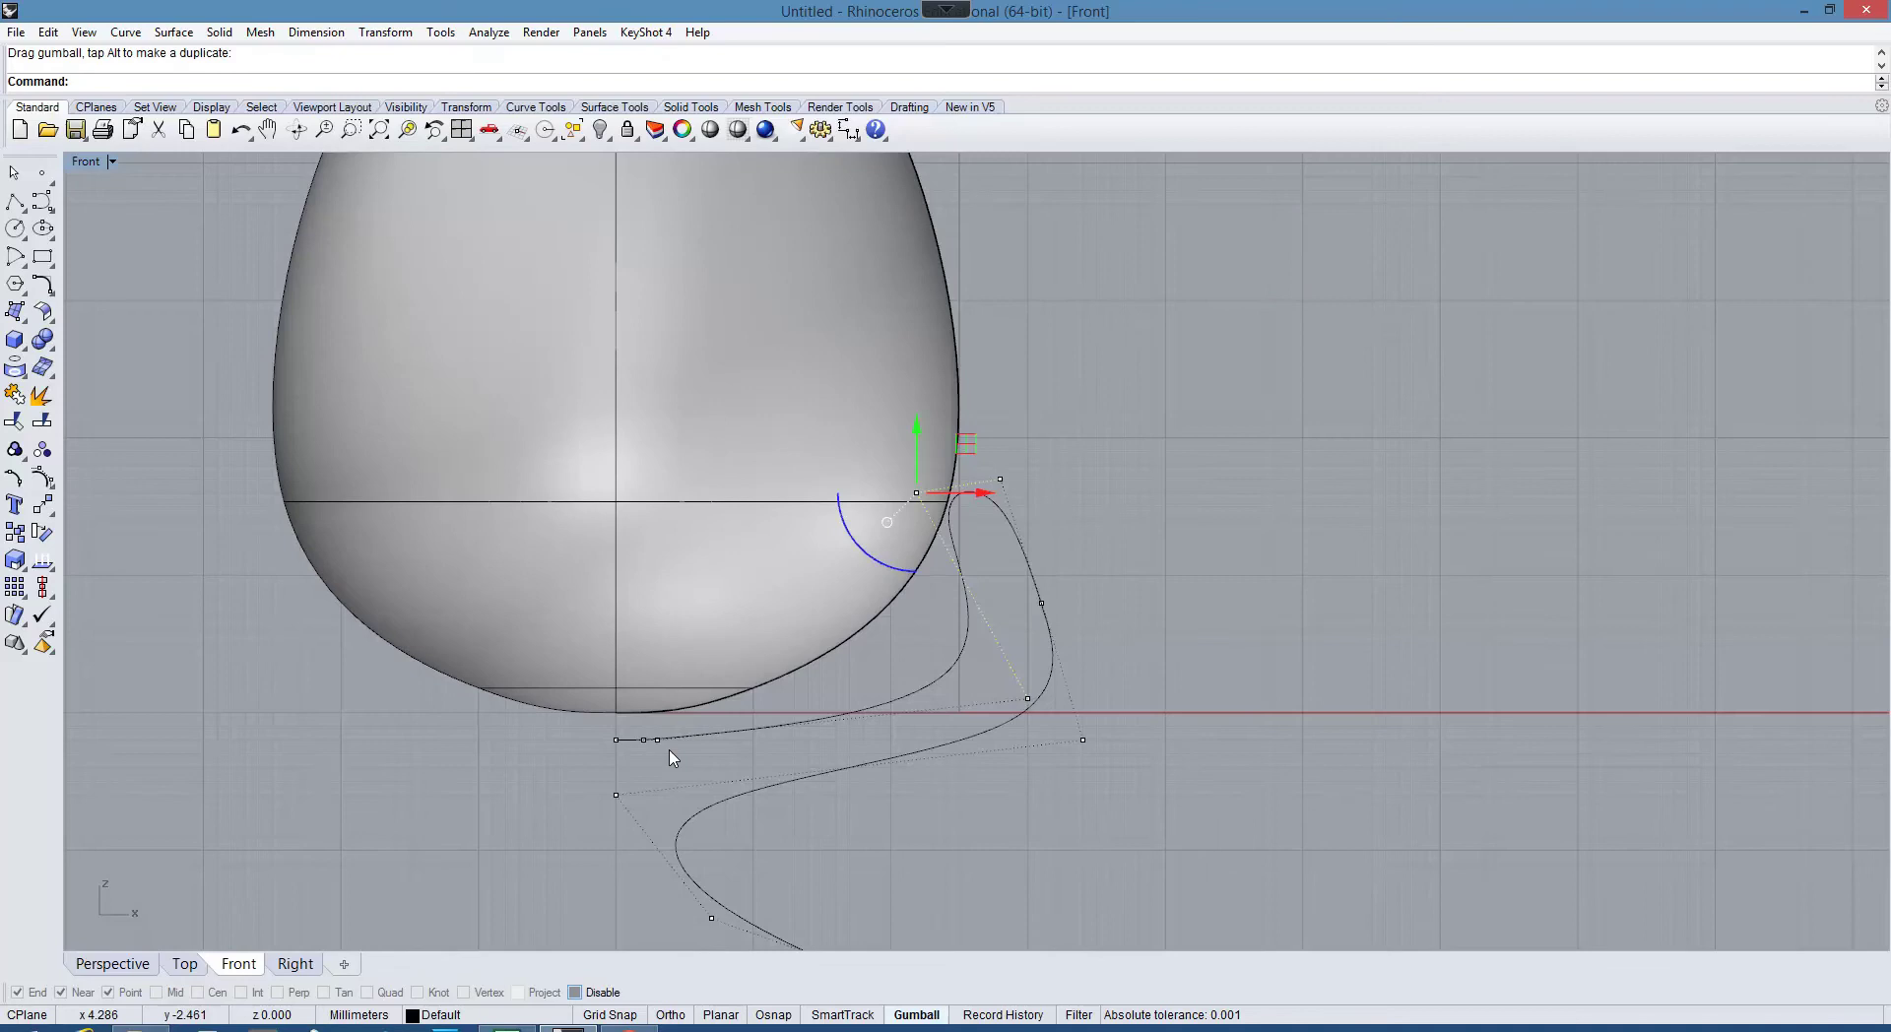
pyautogui.moveTo(687, 765); pyautogui.dragTo(630, 711)
pyautogui.click(583, 742)
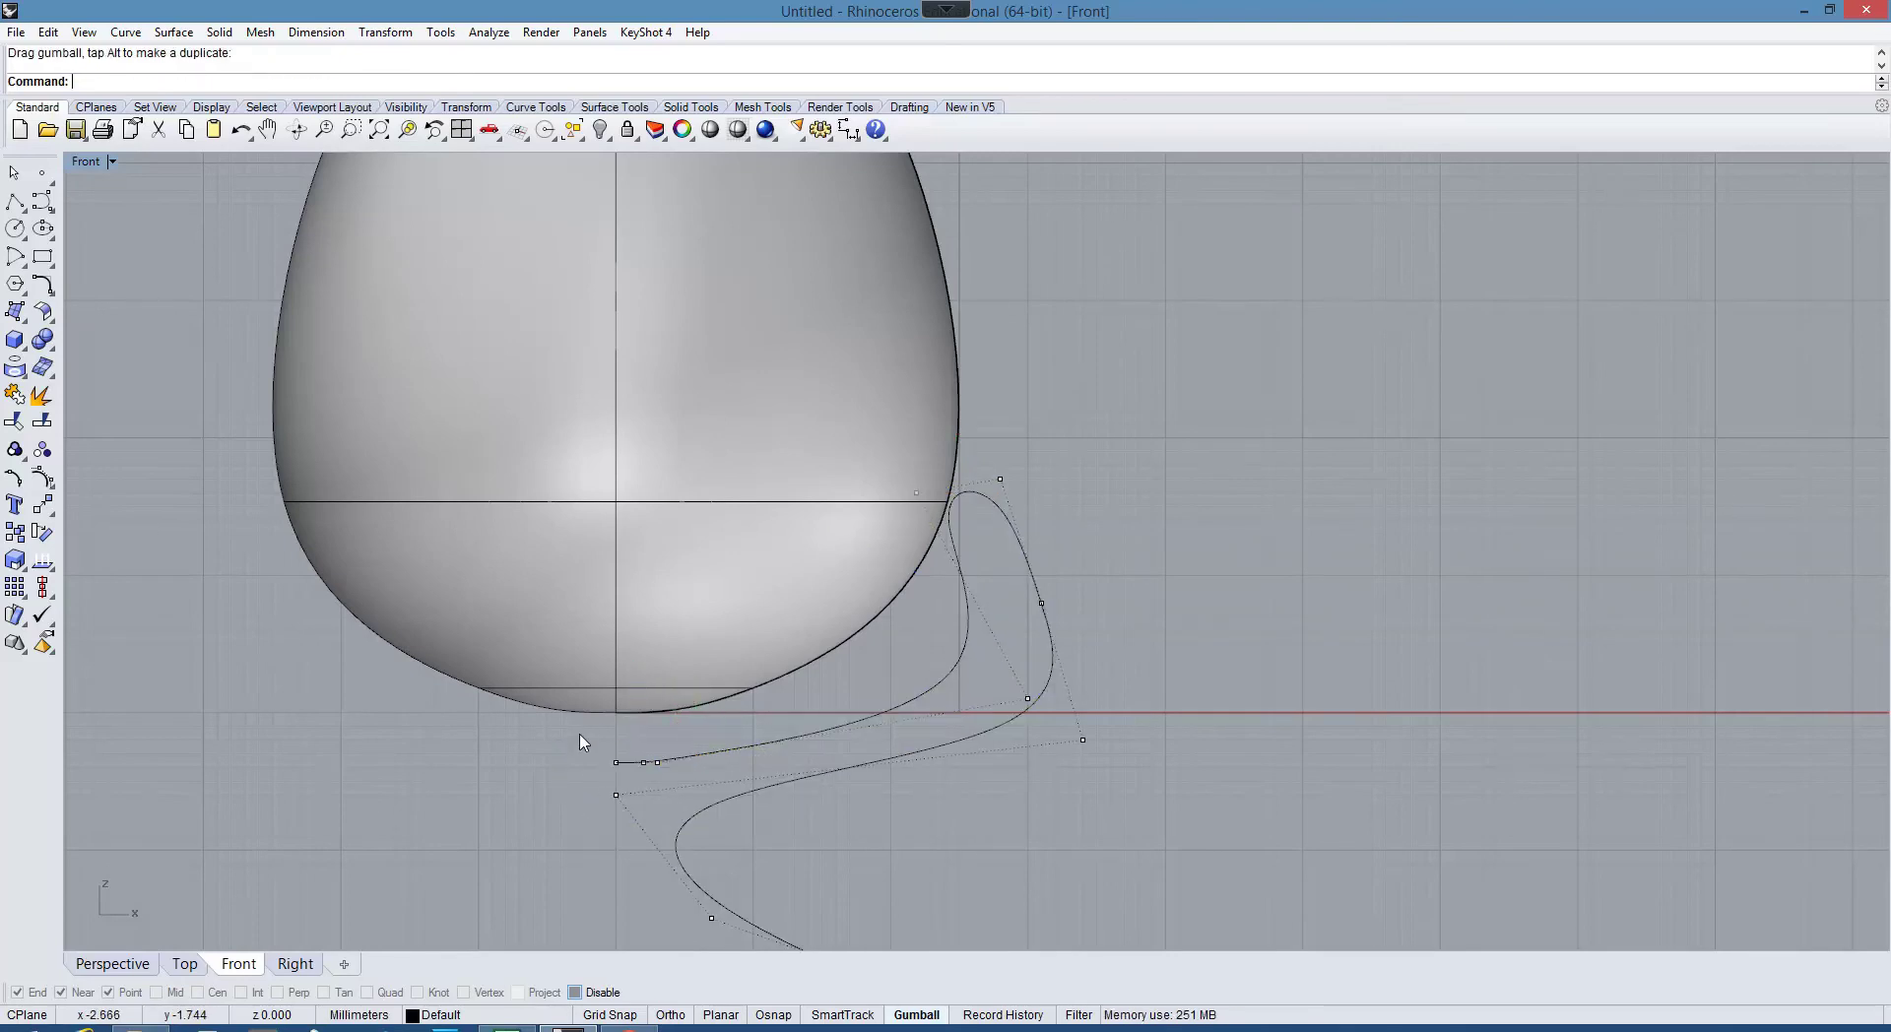
# Step: Raise the egg slightly on Z so it rests in the bowl
pyautogui.click(648, 528)
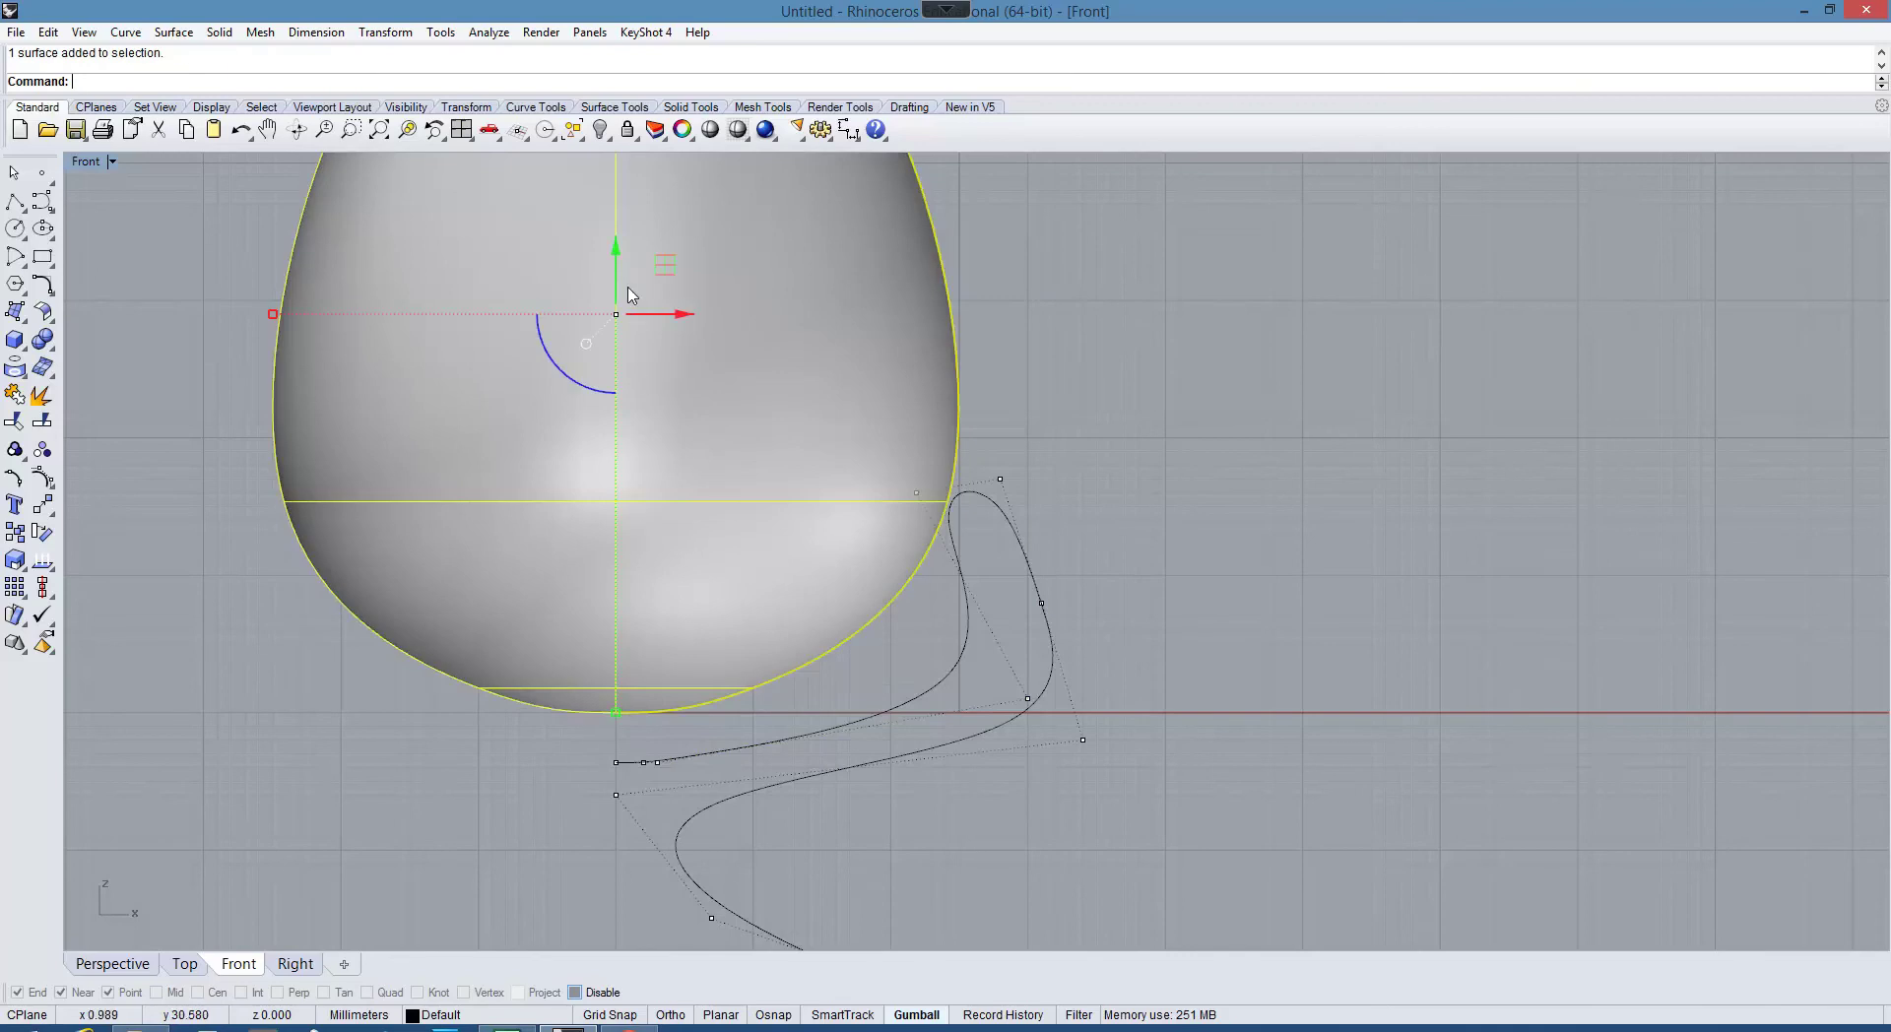
pyautogui.moveTo(618, 251)
pyautogui.mouseDown()
pyautogui.moveTo(617, 226)
pyautogui.moveTo(618, 246)
pyautogui.mouseUp()
pyautogui.scroll(-5, 734, 359)
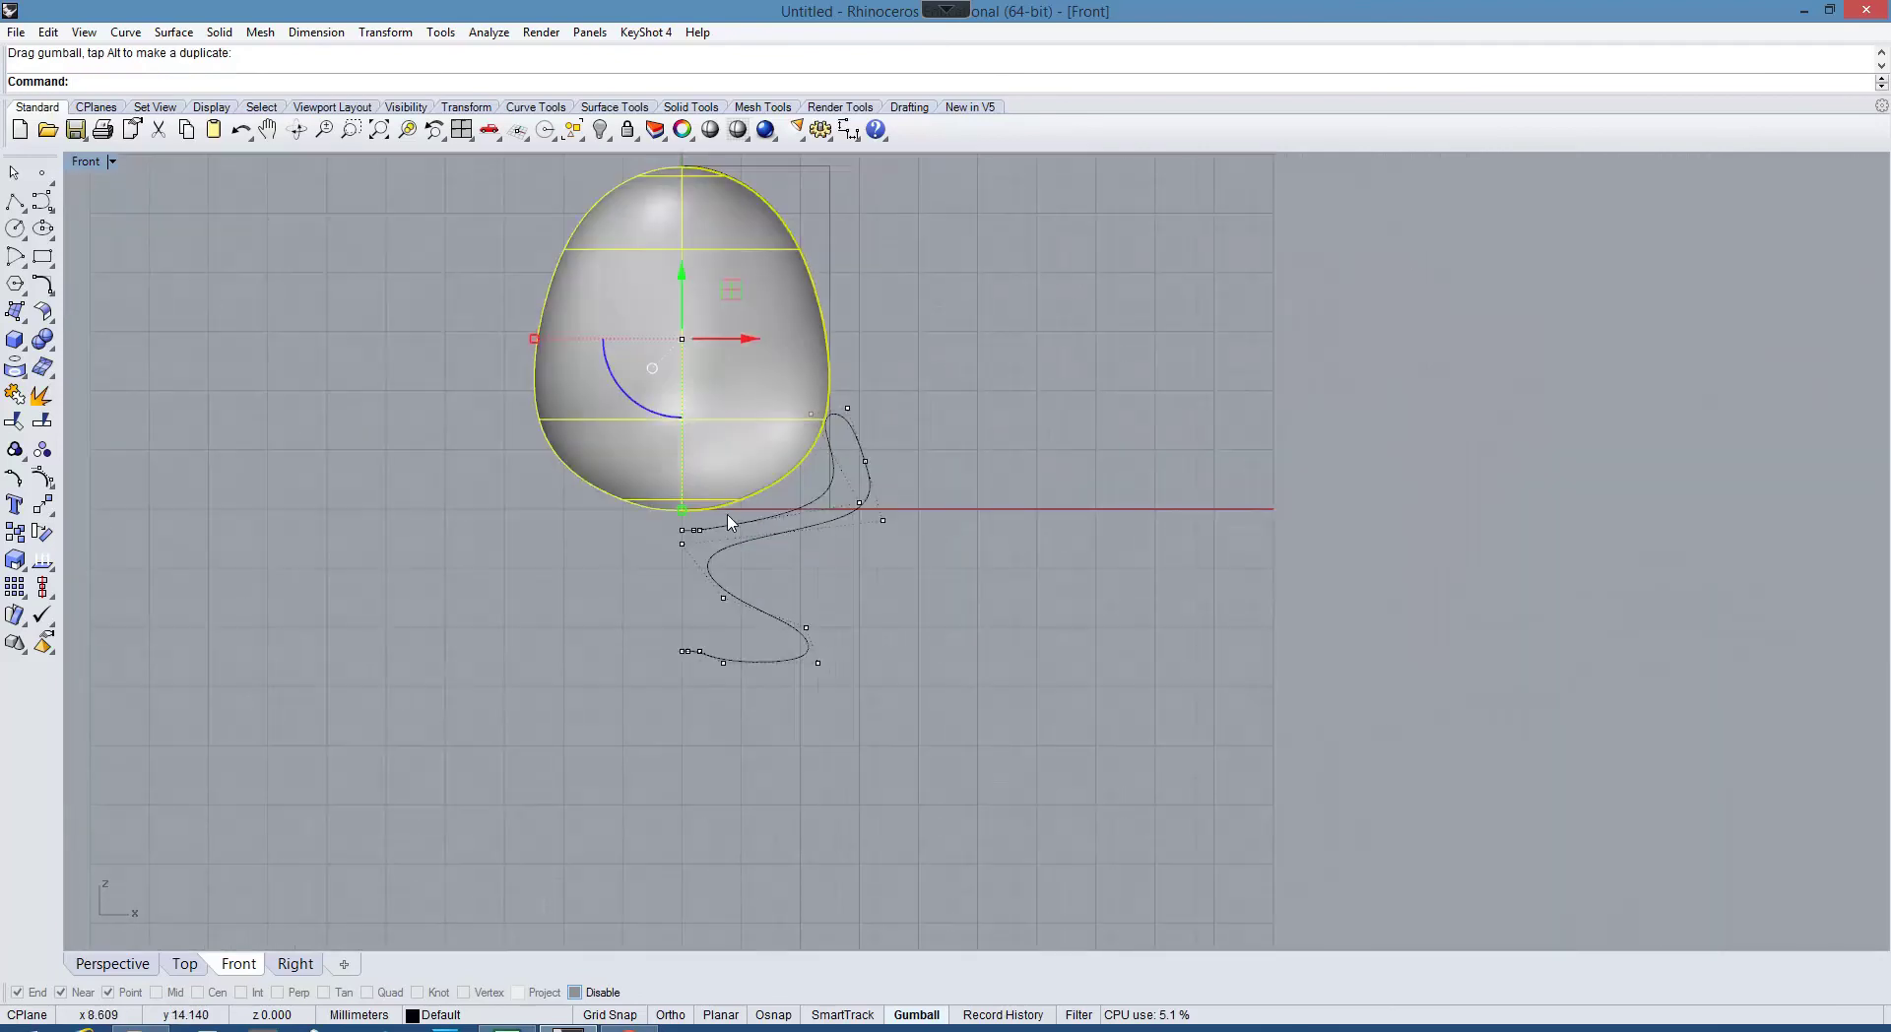
pyautogui.scroll(5, 745, 685)
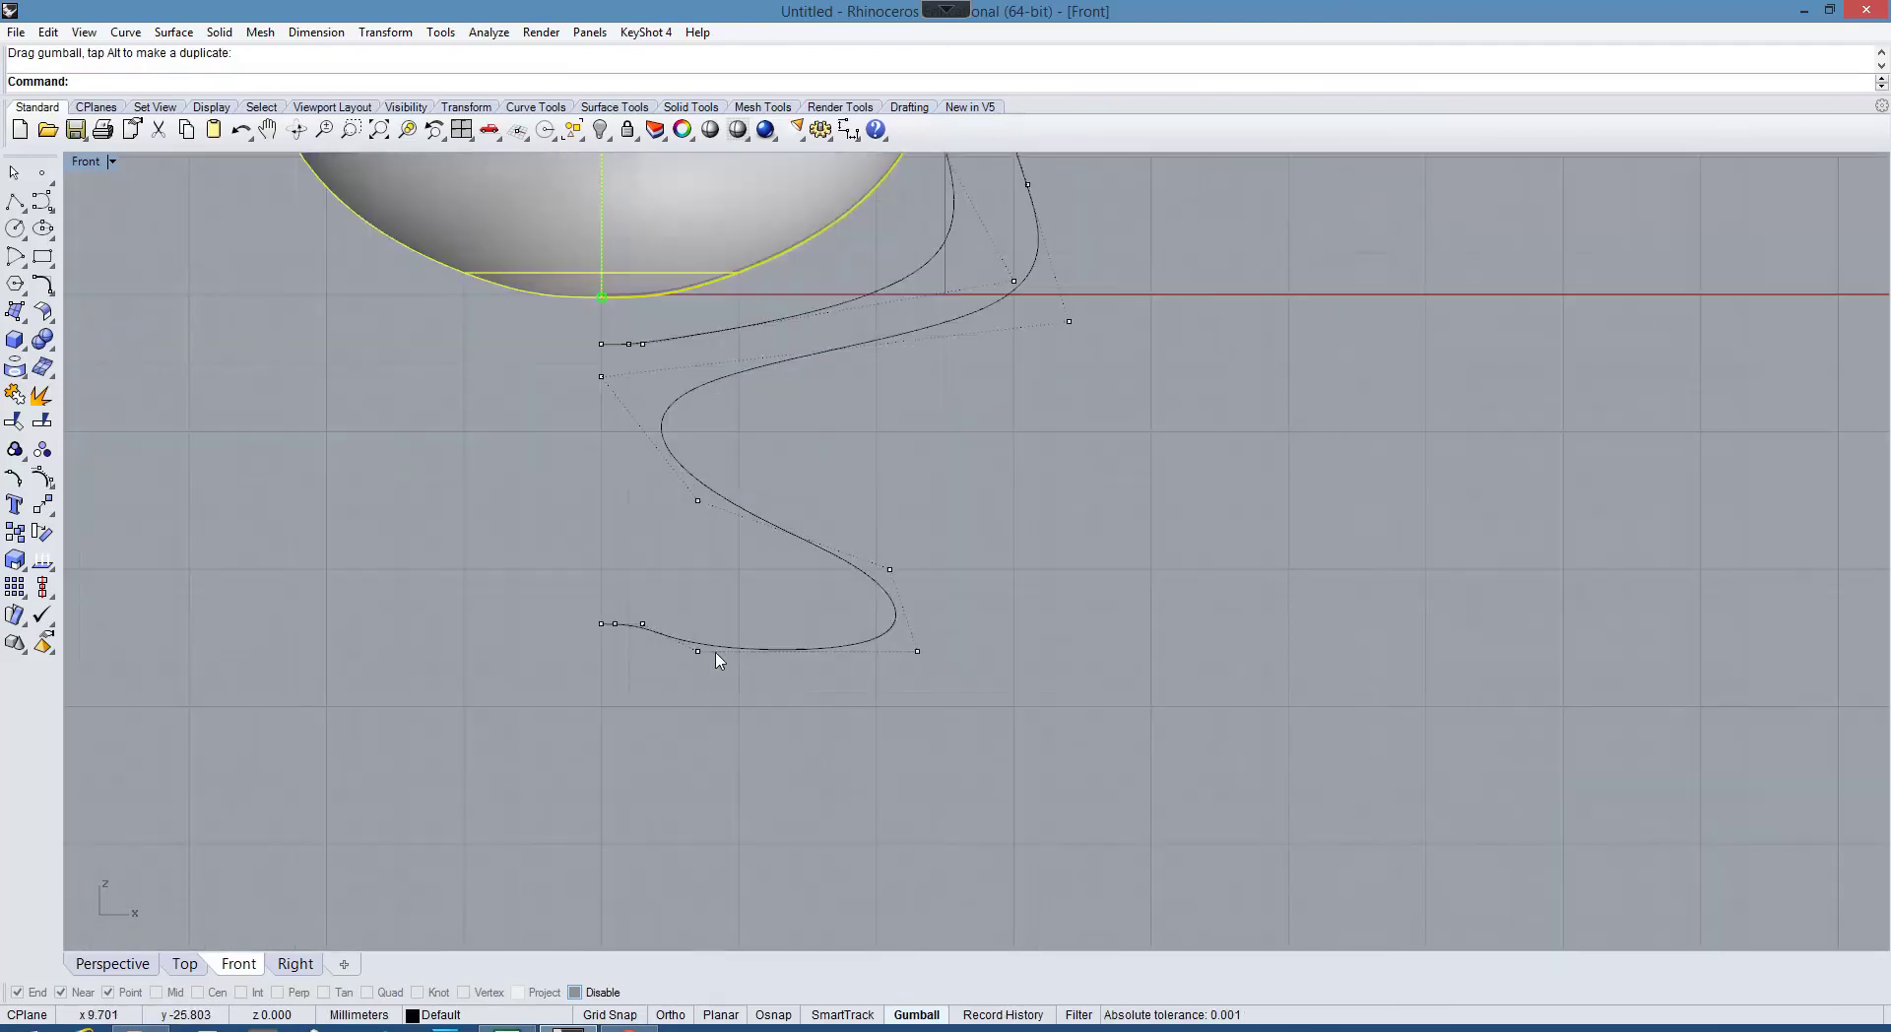
# Step: Move the stem-bend control point down and clear the point selection
pyautogui.click(697, 504)
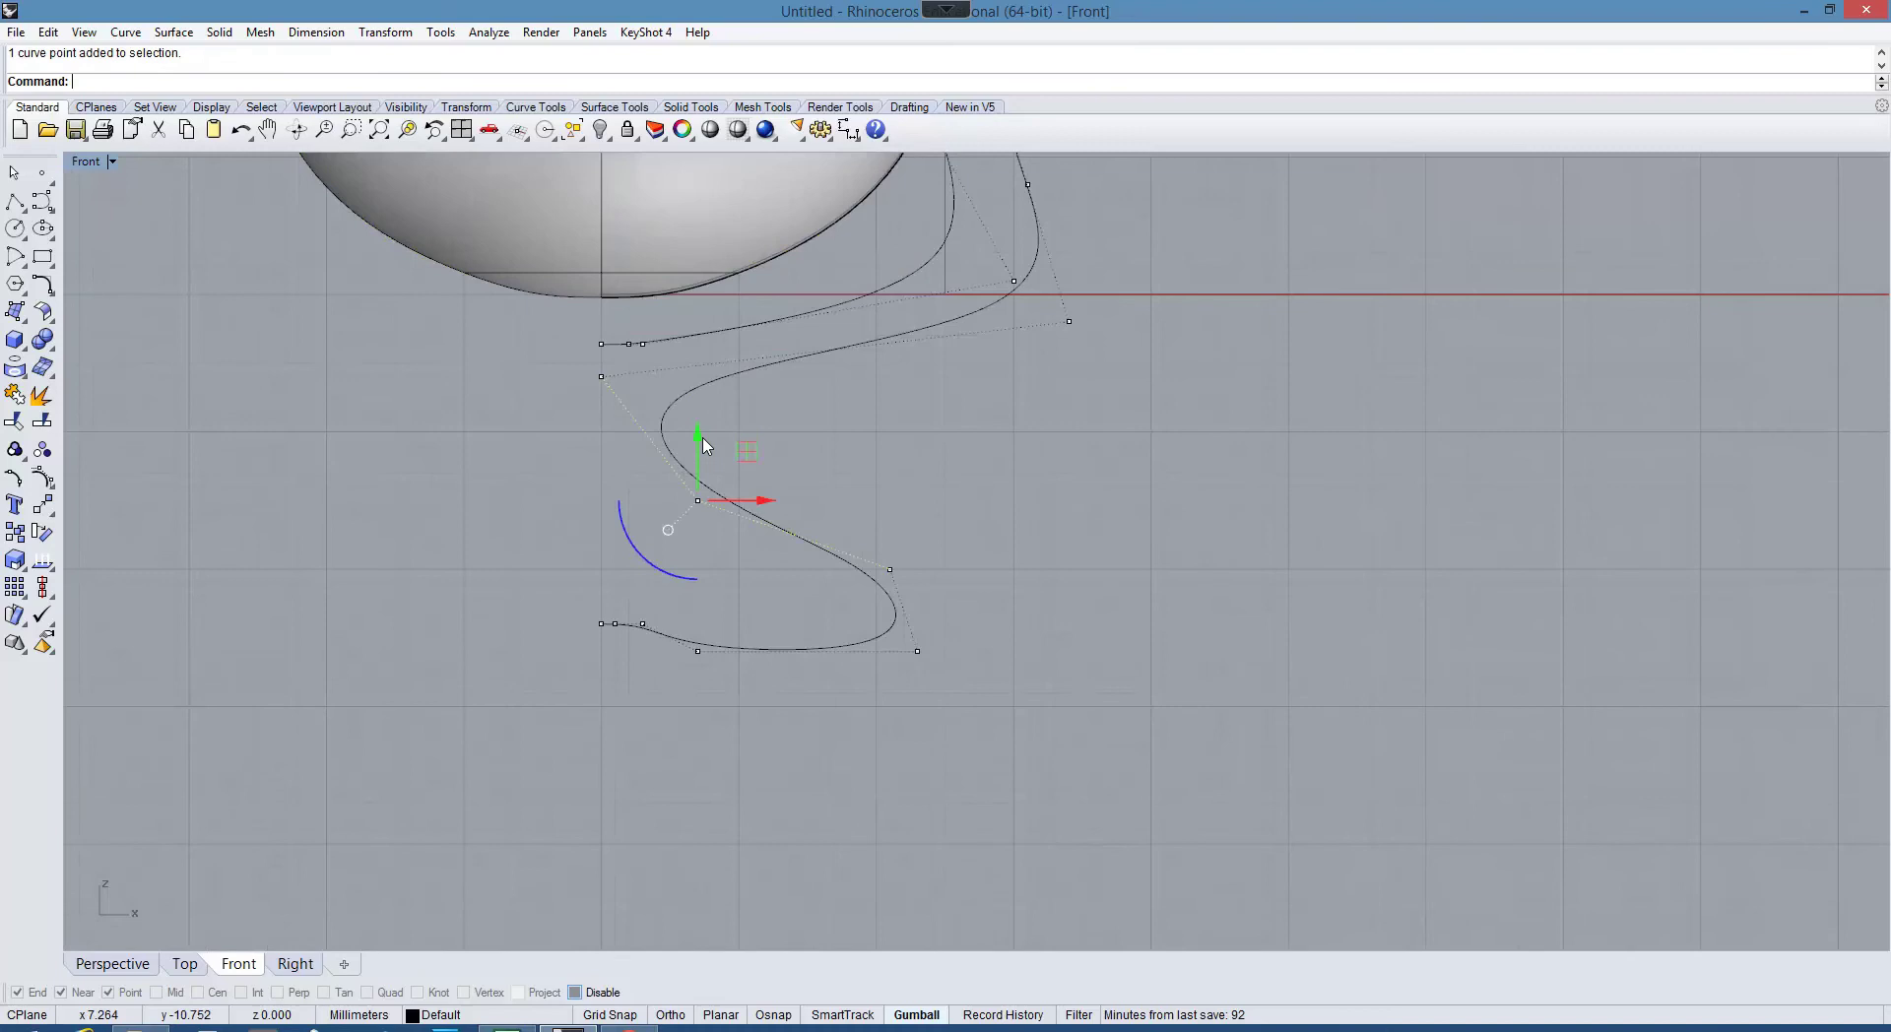
pyautogui.moveTo(697, 443); pyautogui.dragTo(701, 562)
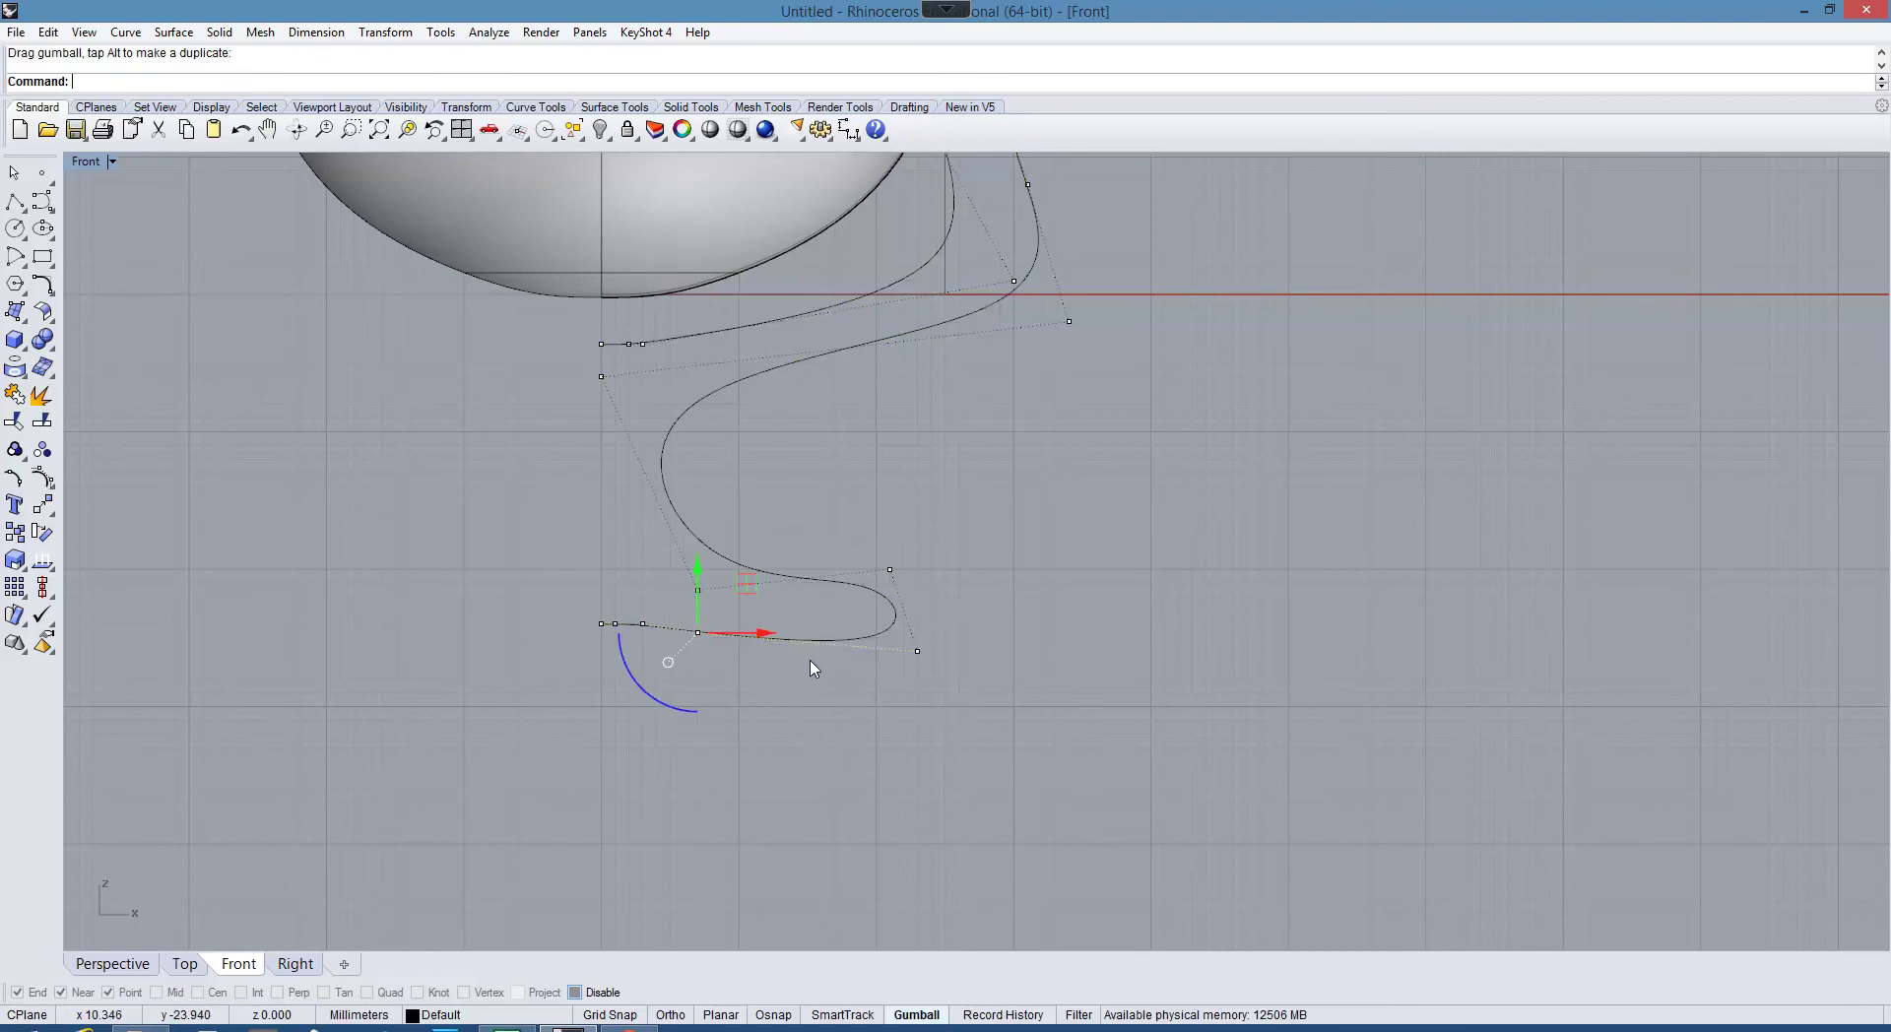
pyautogui.scroll(-3, 607, 576)
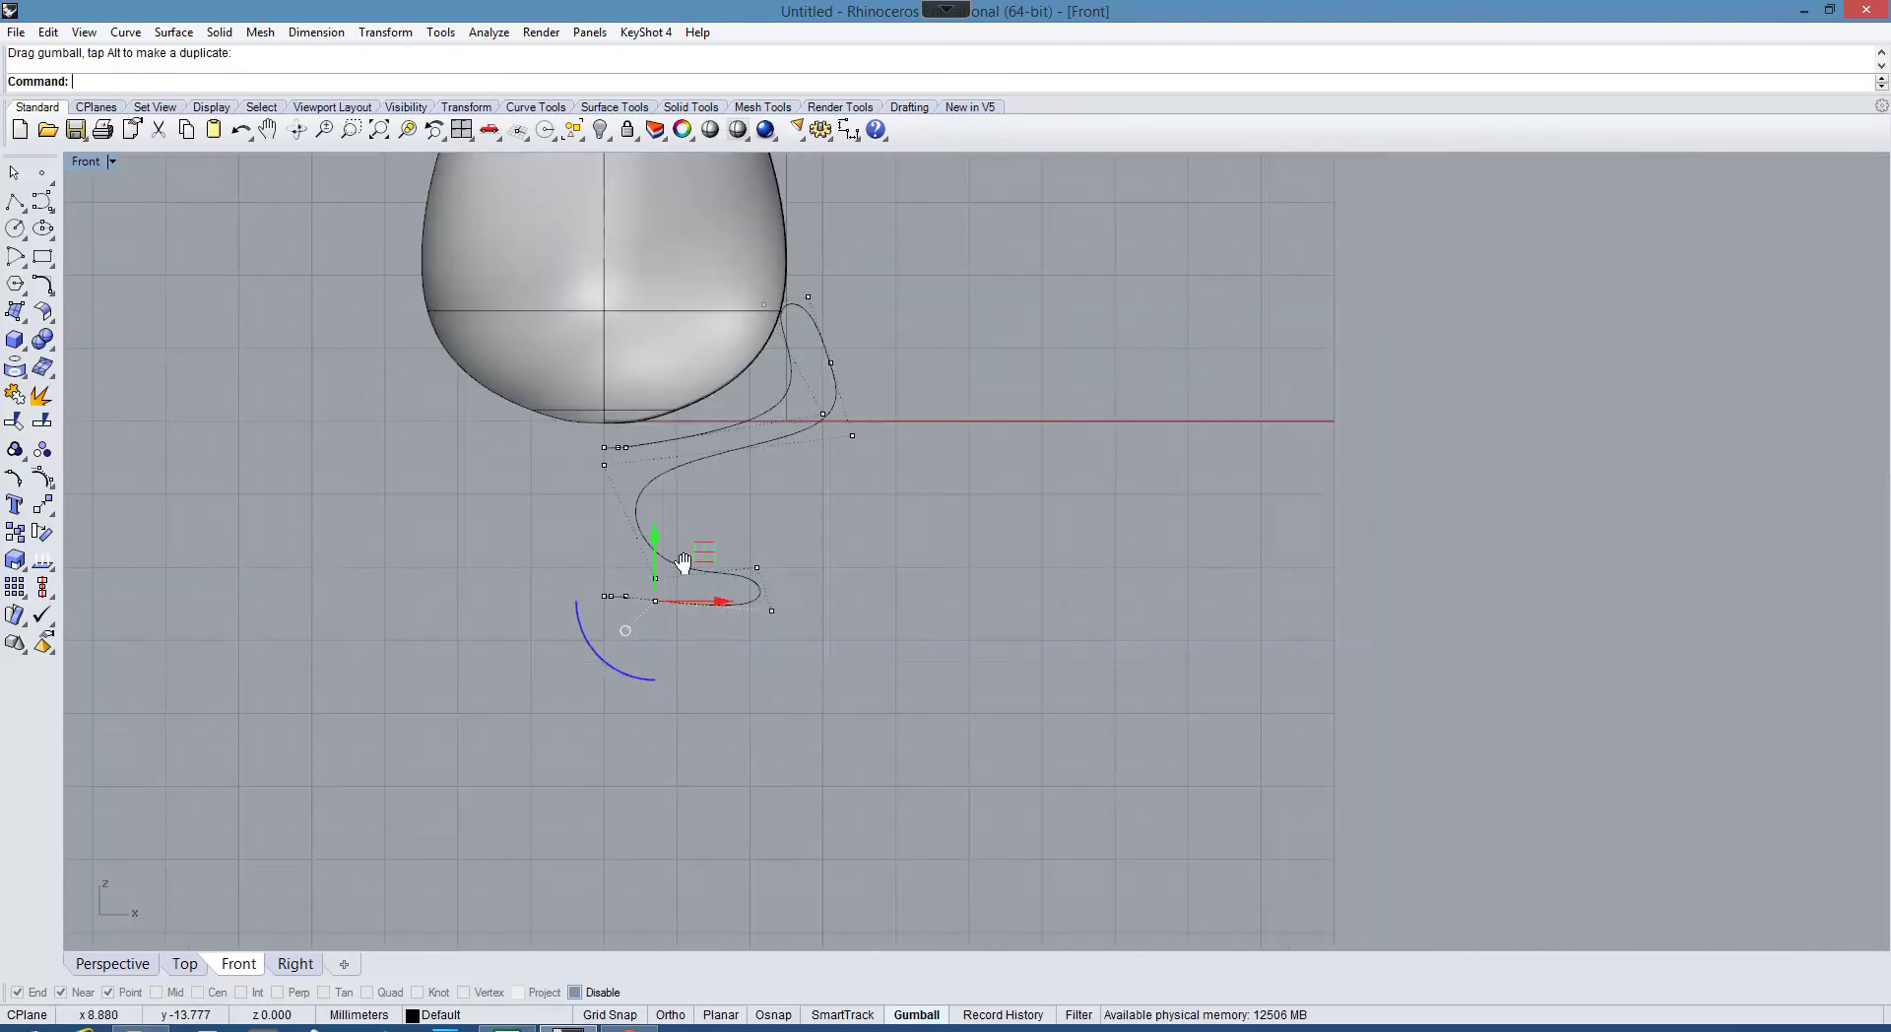
pyautogui.moveTo(683, 562); pyautogui.dragTo(758, 685, button='right')
pyautogui.press('Escape')
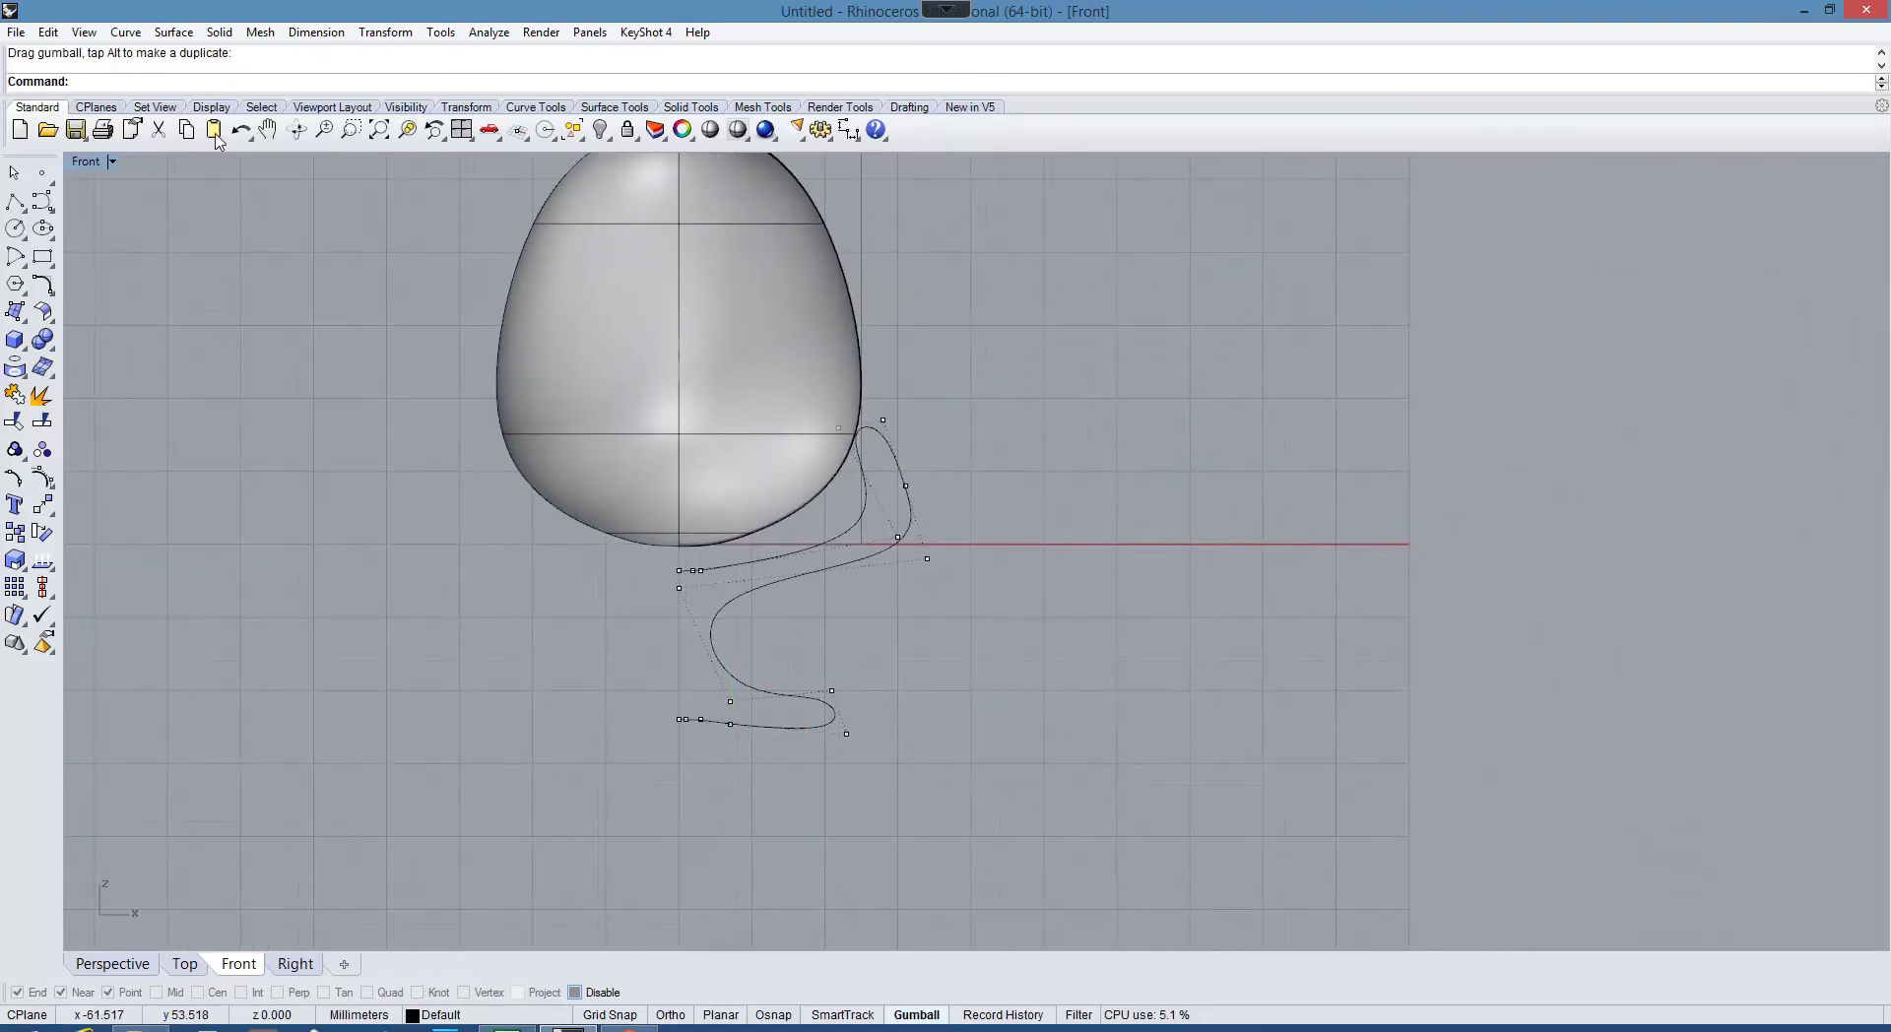
# Step: Revolve the profile curve 360° with Surface > Revolve around a vertical axis through the egg's centreline
pyautogui.click(175, 37)
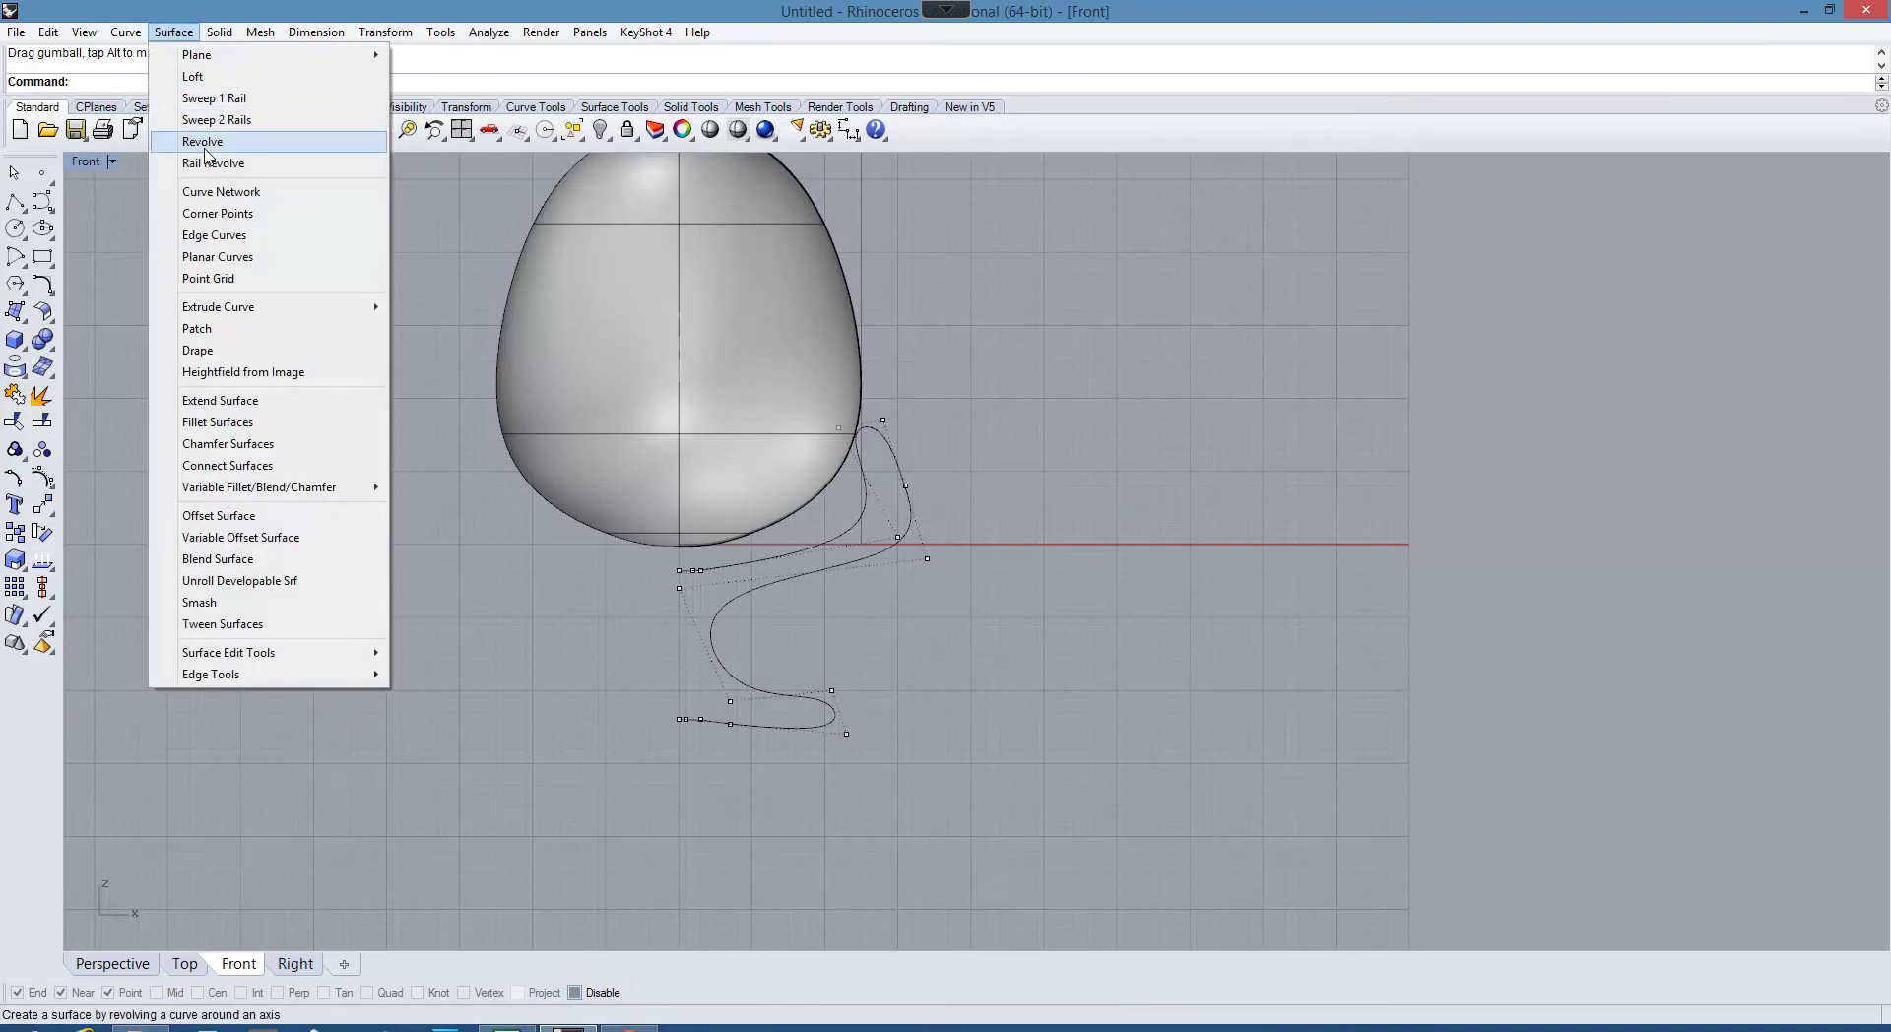
pyautogui.click(212, 142)
pyautogui.click(726, 568)
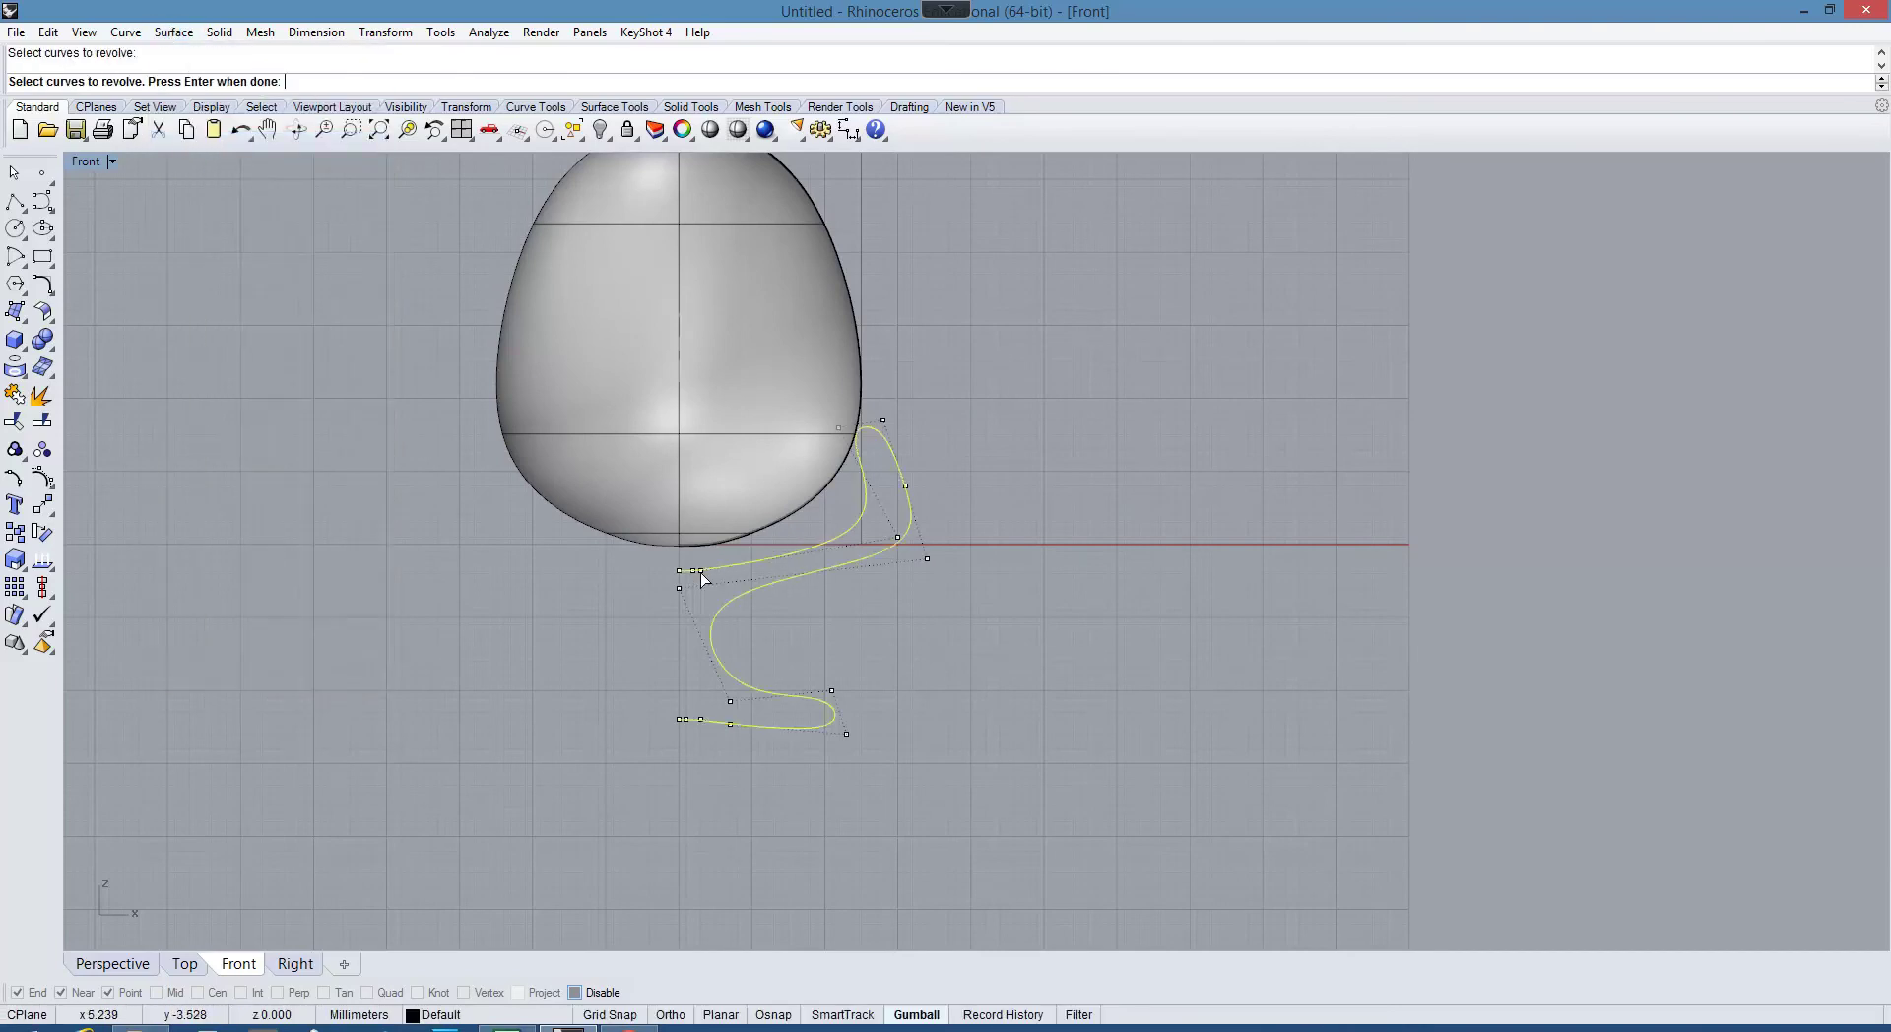
pyautogui.press('Return')
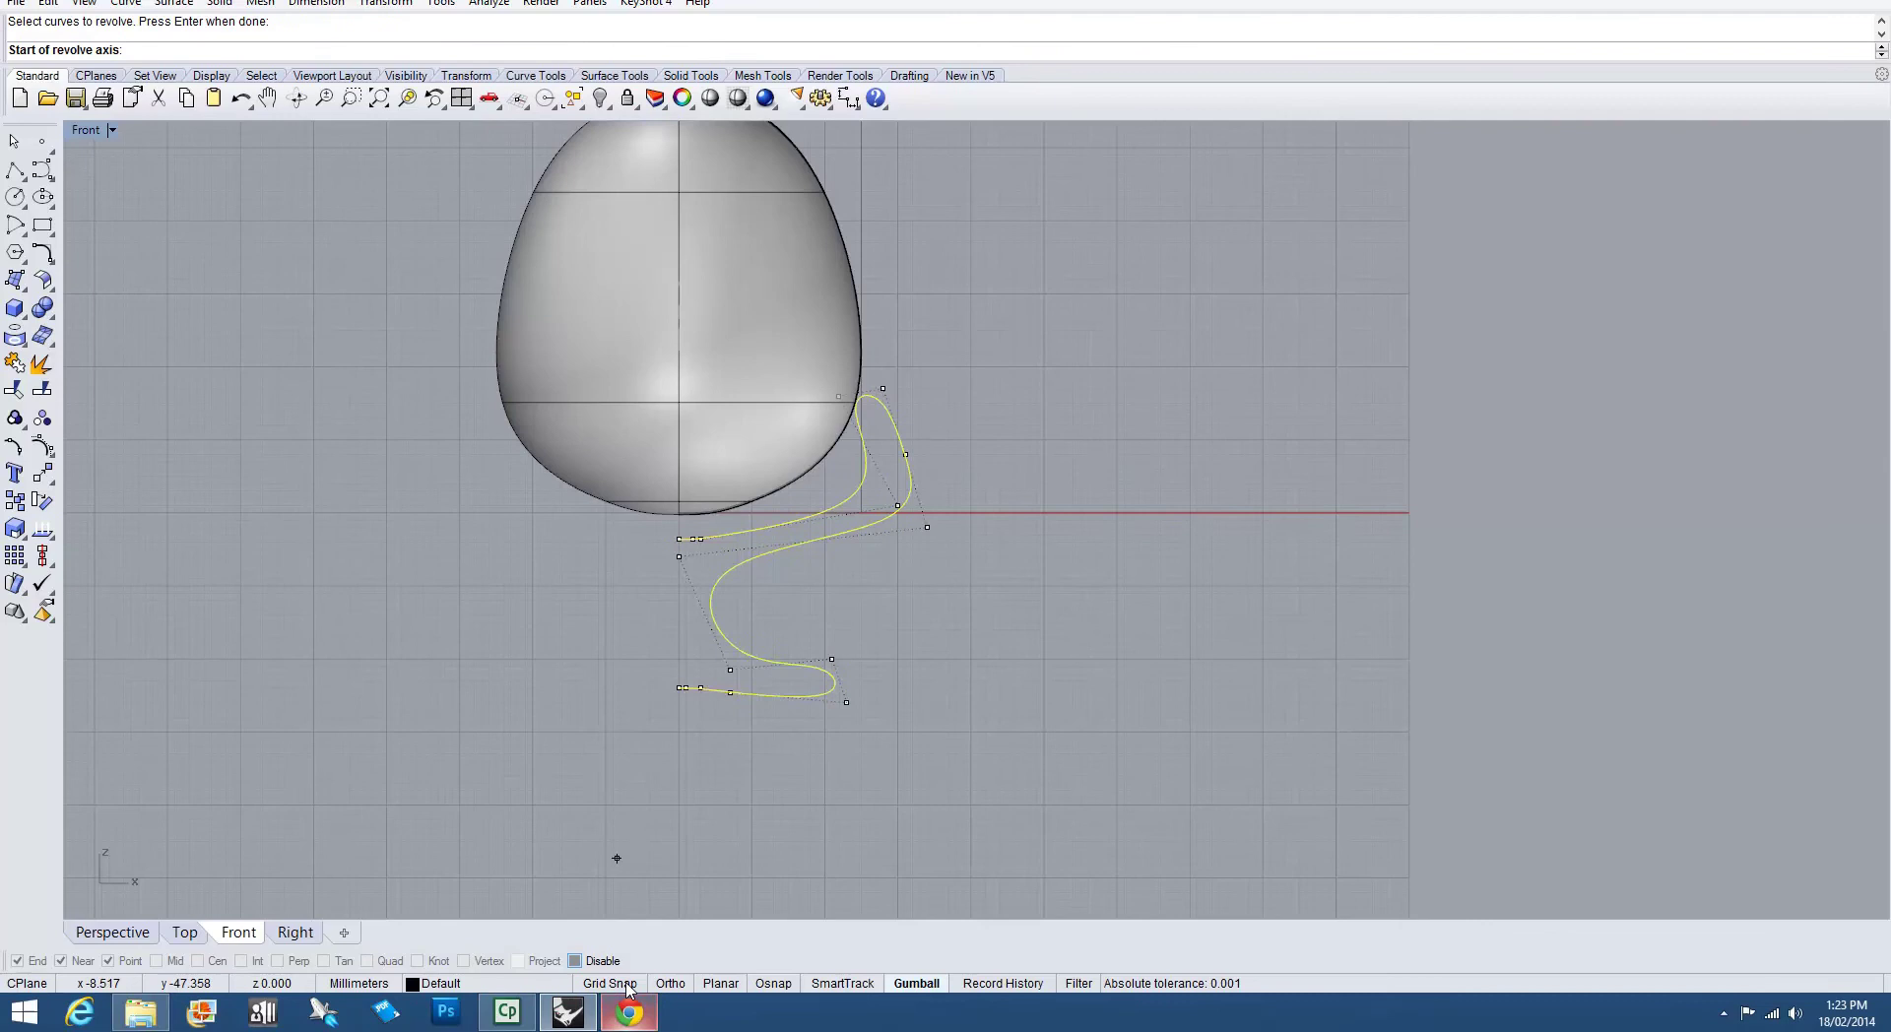
pyautogui.scroll(5, 655, 563)
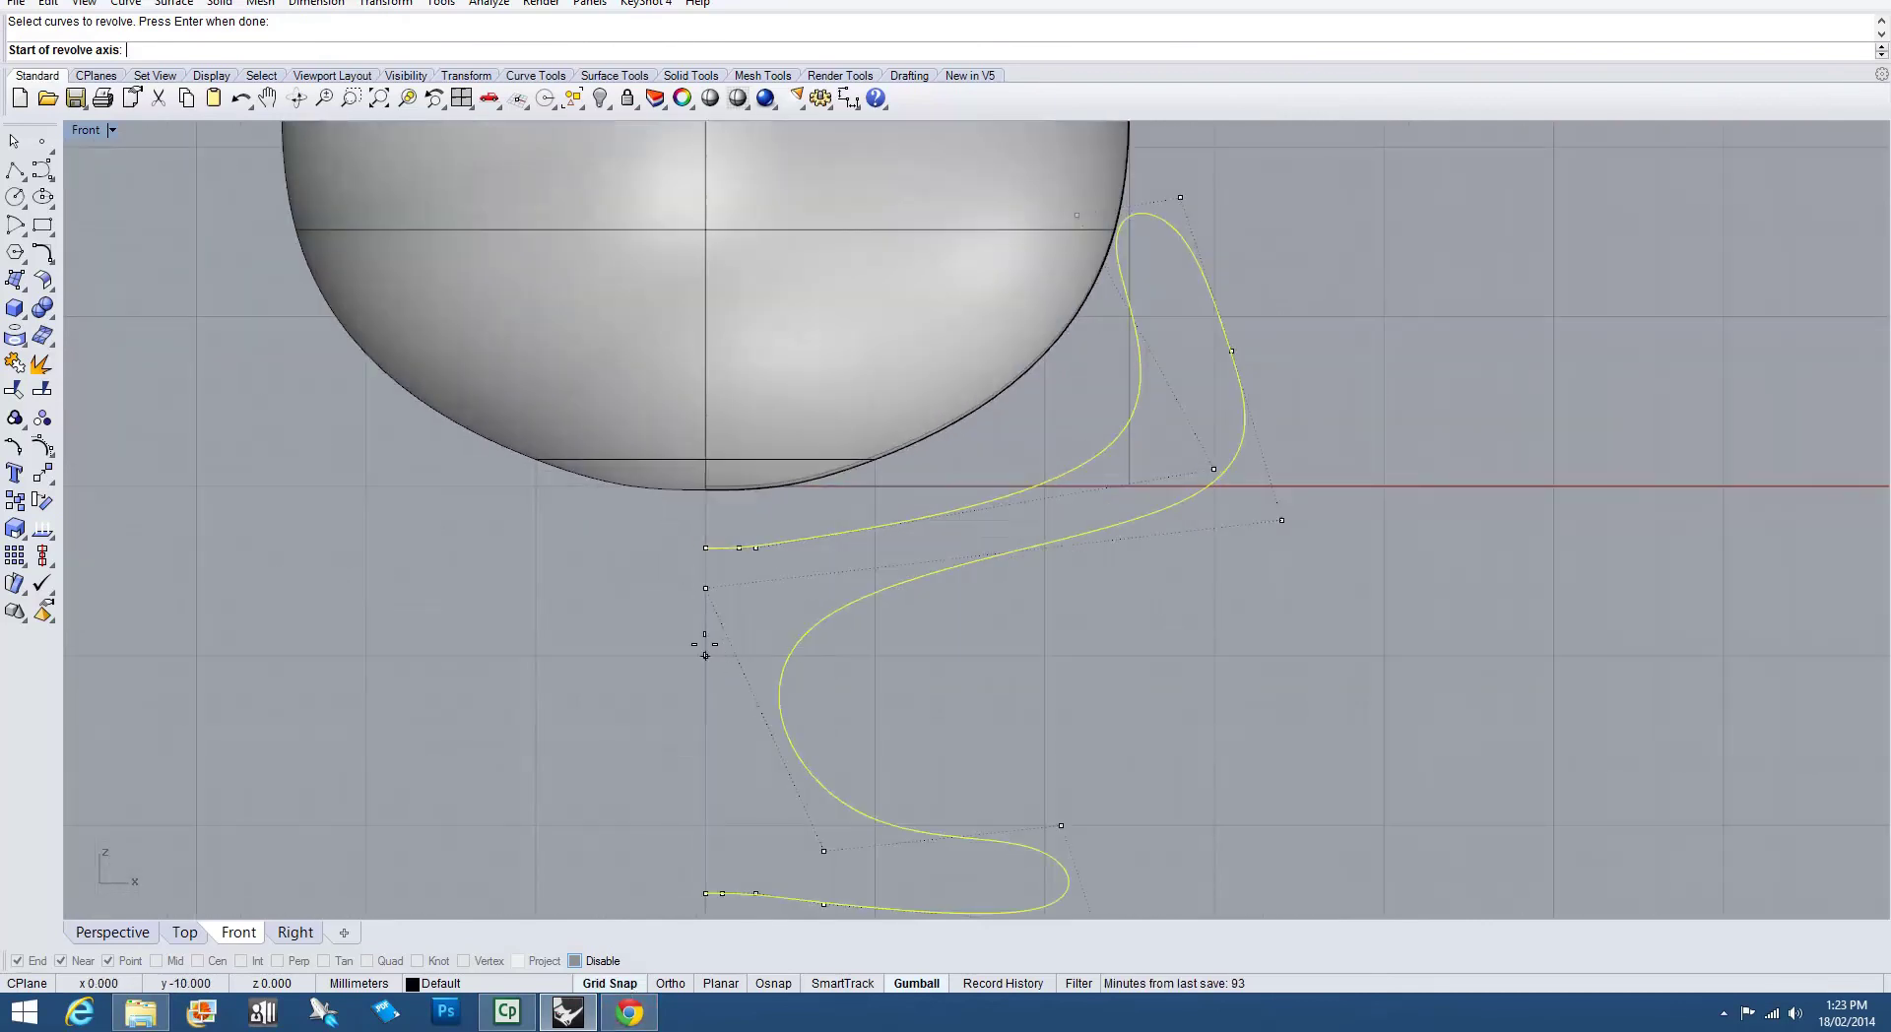
pyautogui.click(705, 639)
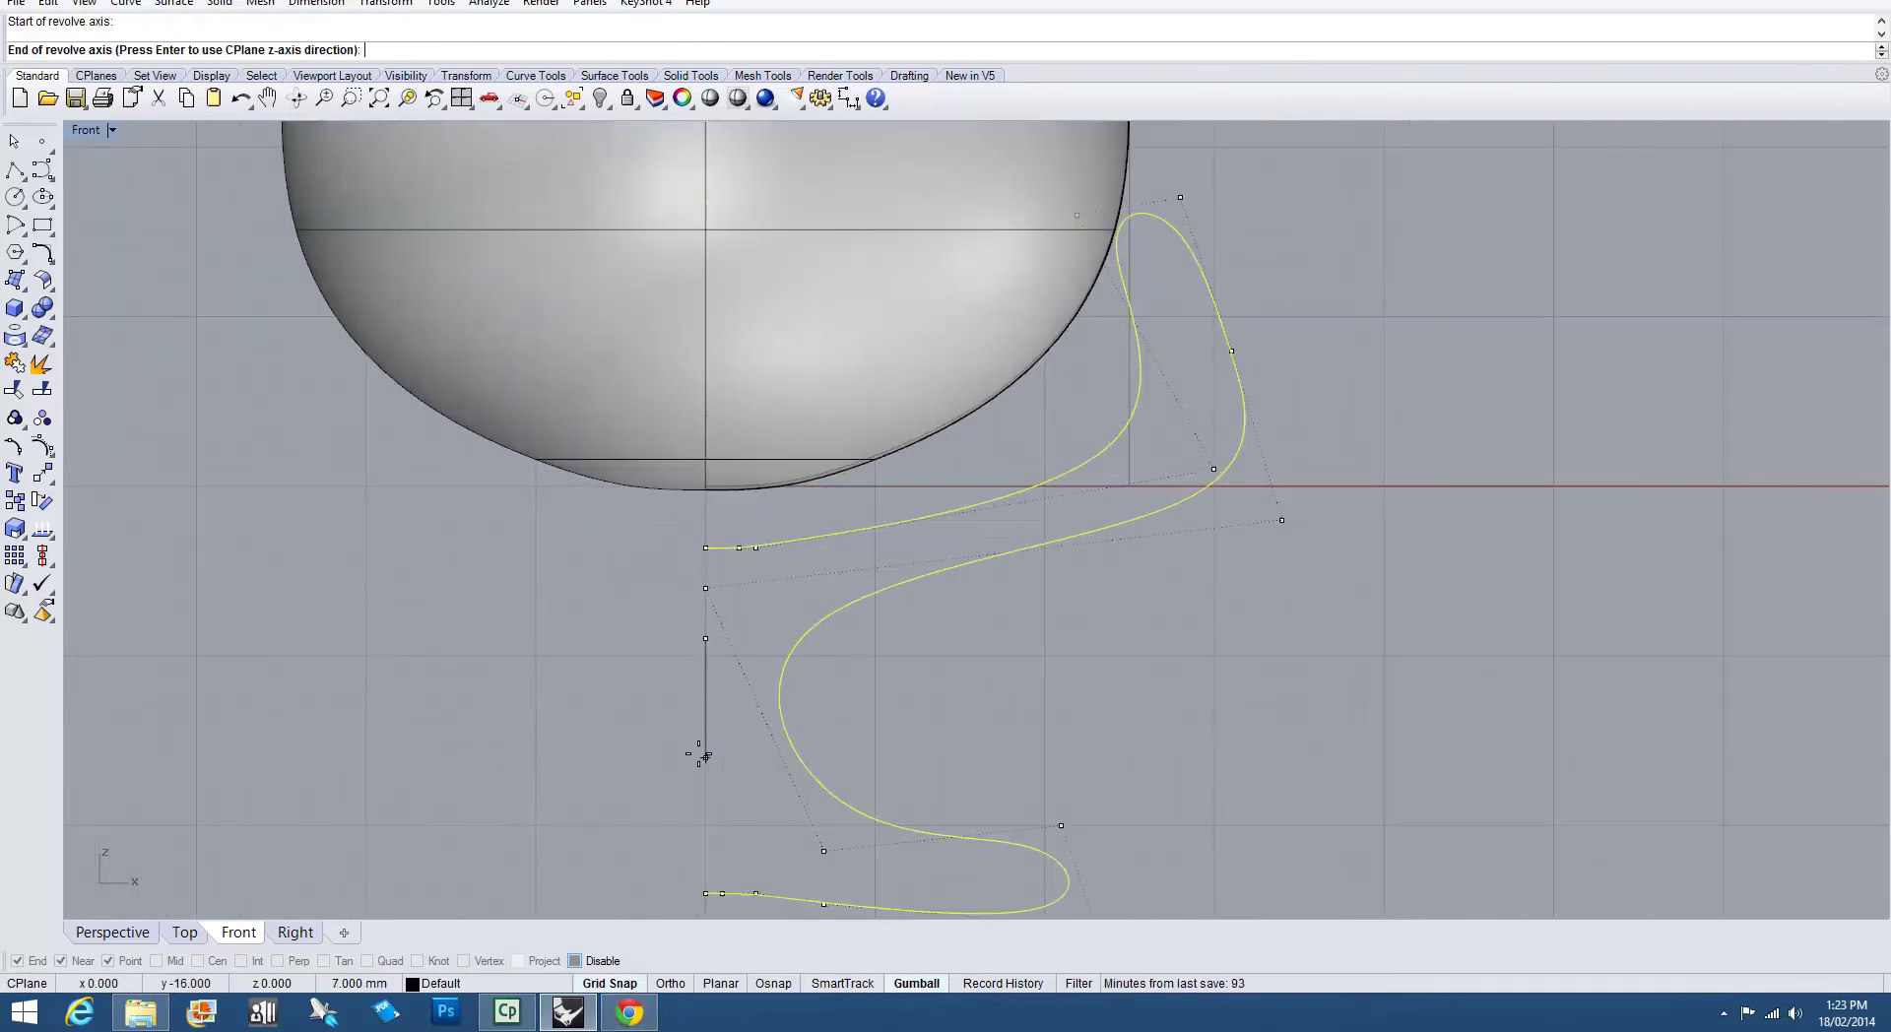
pyautogui.click(699, 754)
pyautogui.press('Return')
pyautogui.press('Return')
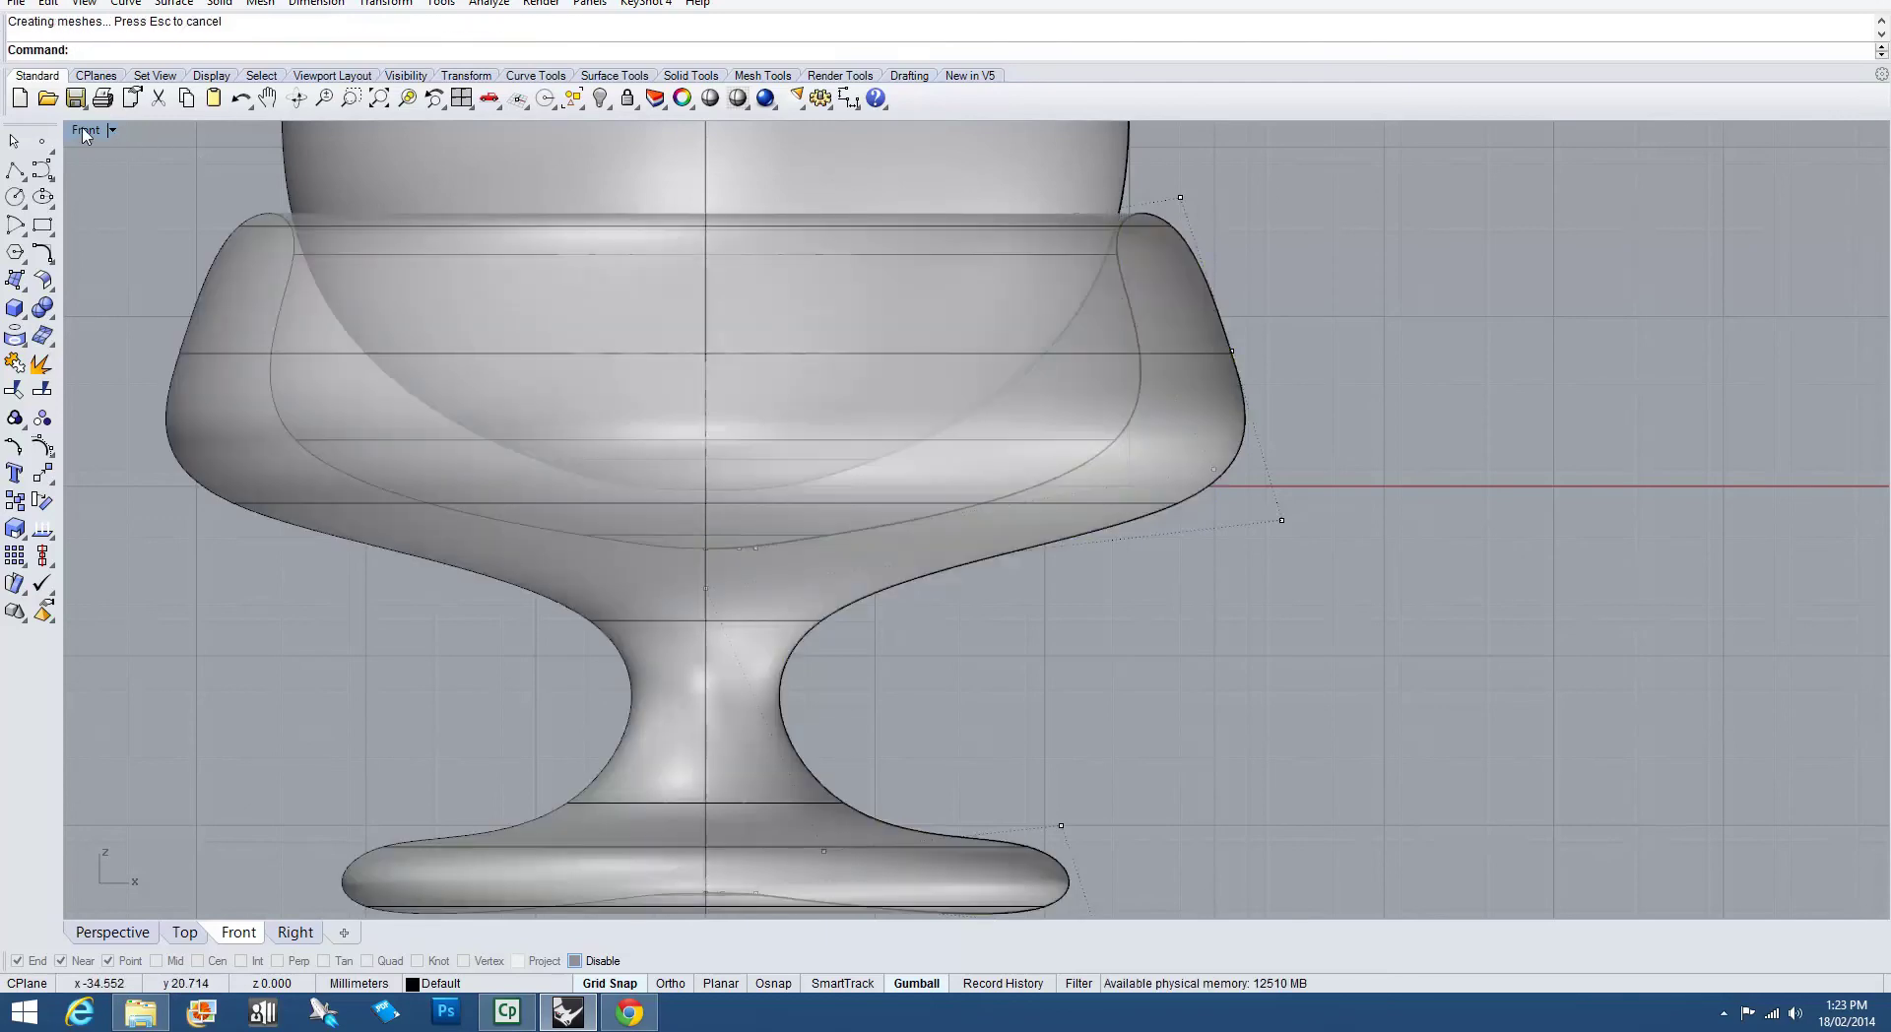
# Step: Maximize the Perspective view and orbit to look up at the egg cup
pyautogui.doubleClick(85, 132)
pyautogui.doubleClick(81, 134)
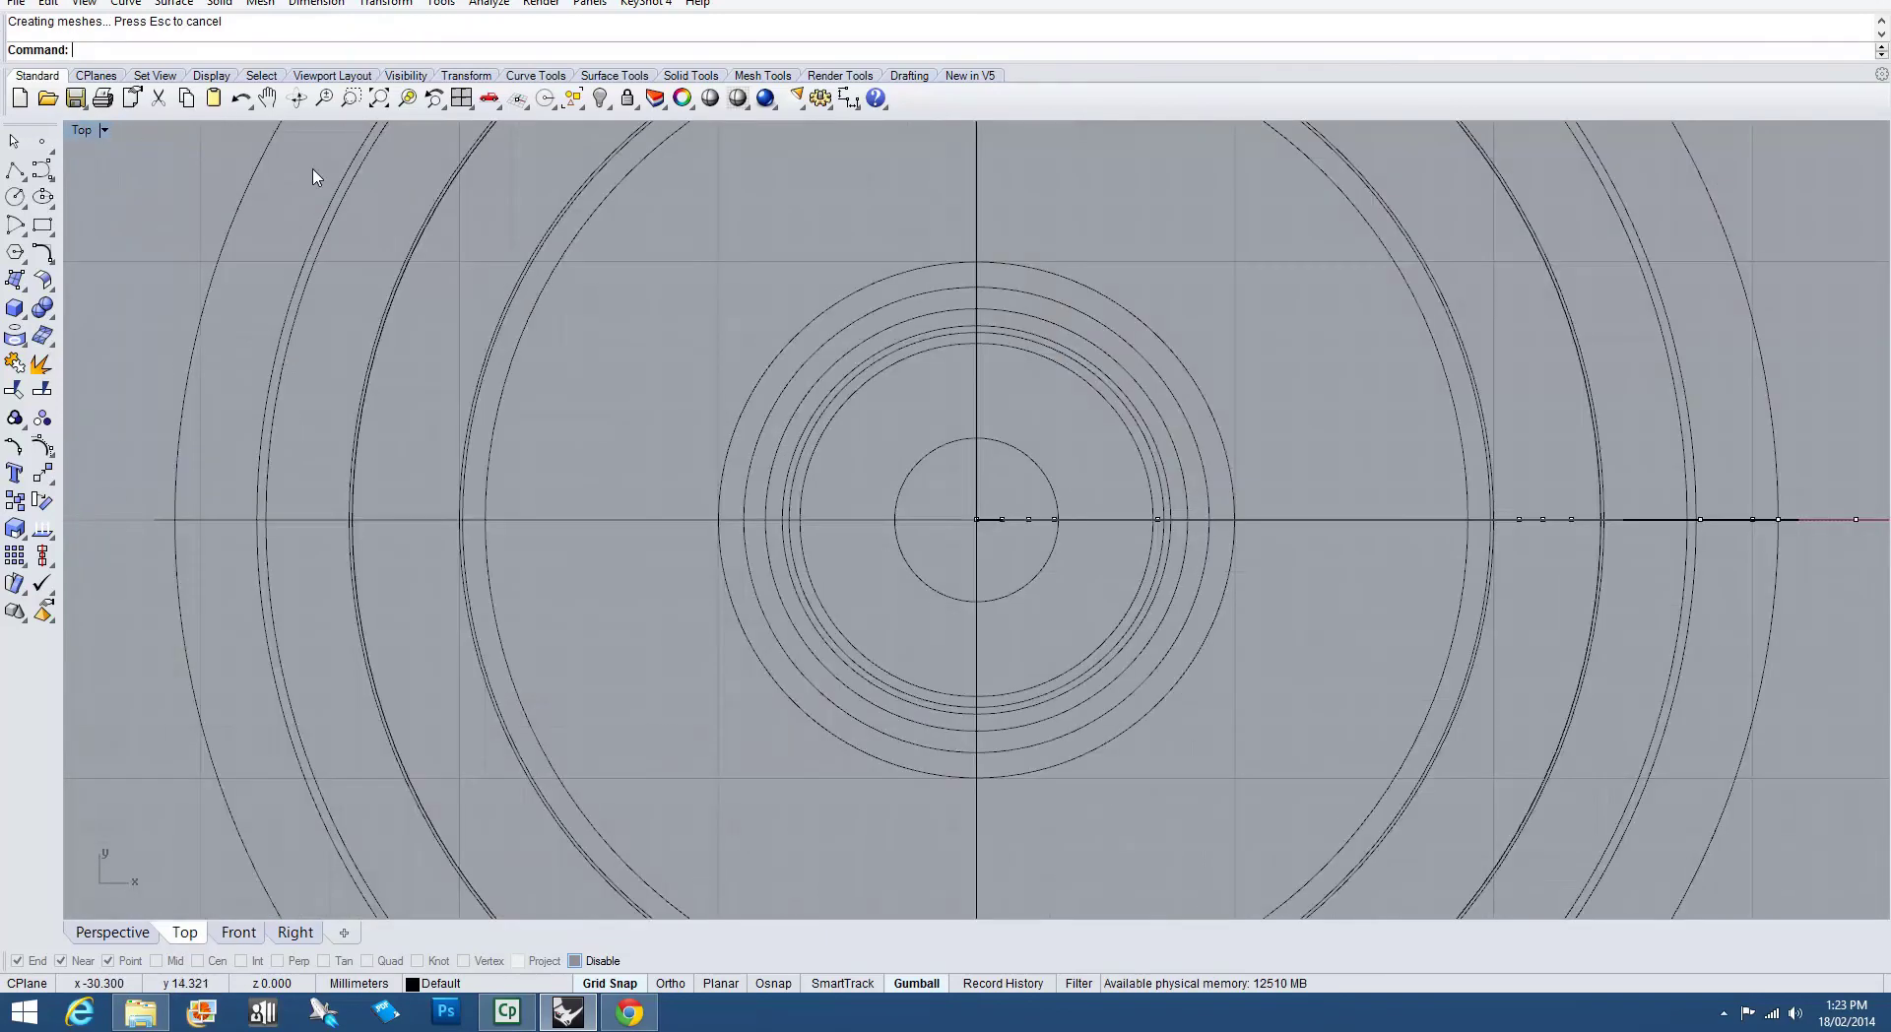
pyautogui.doubleClick(87, 132)
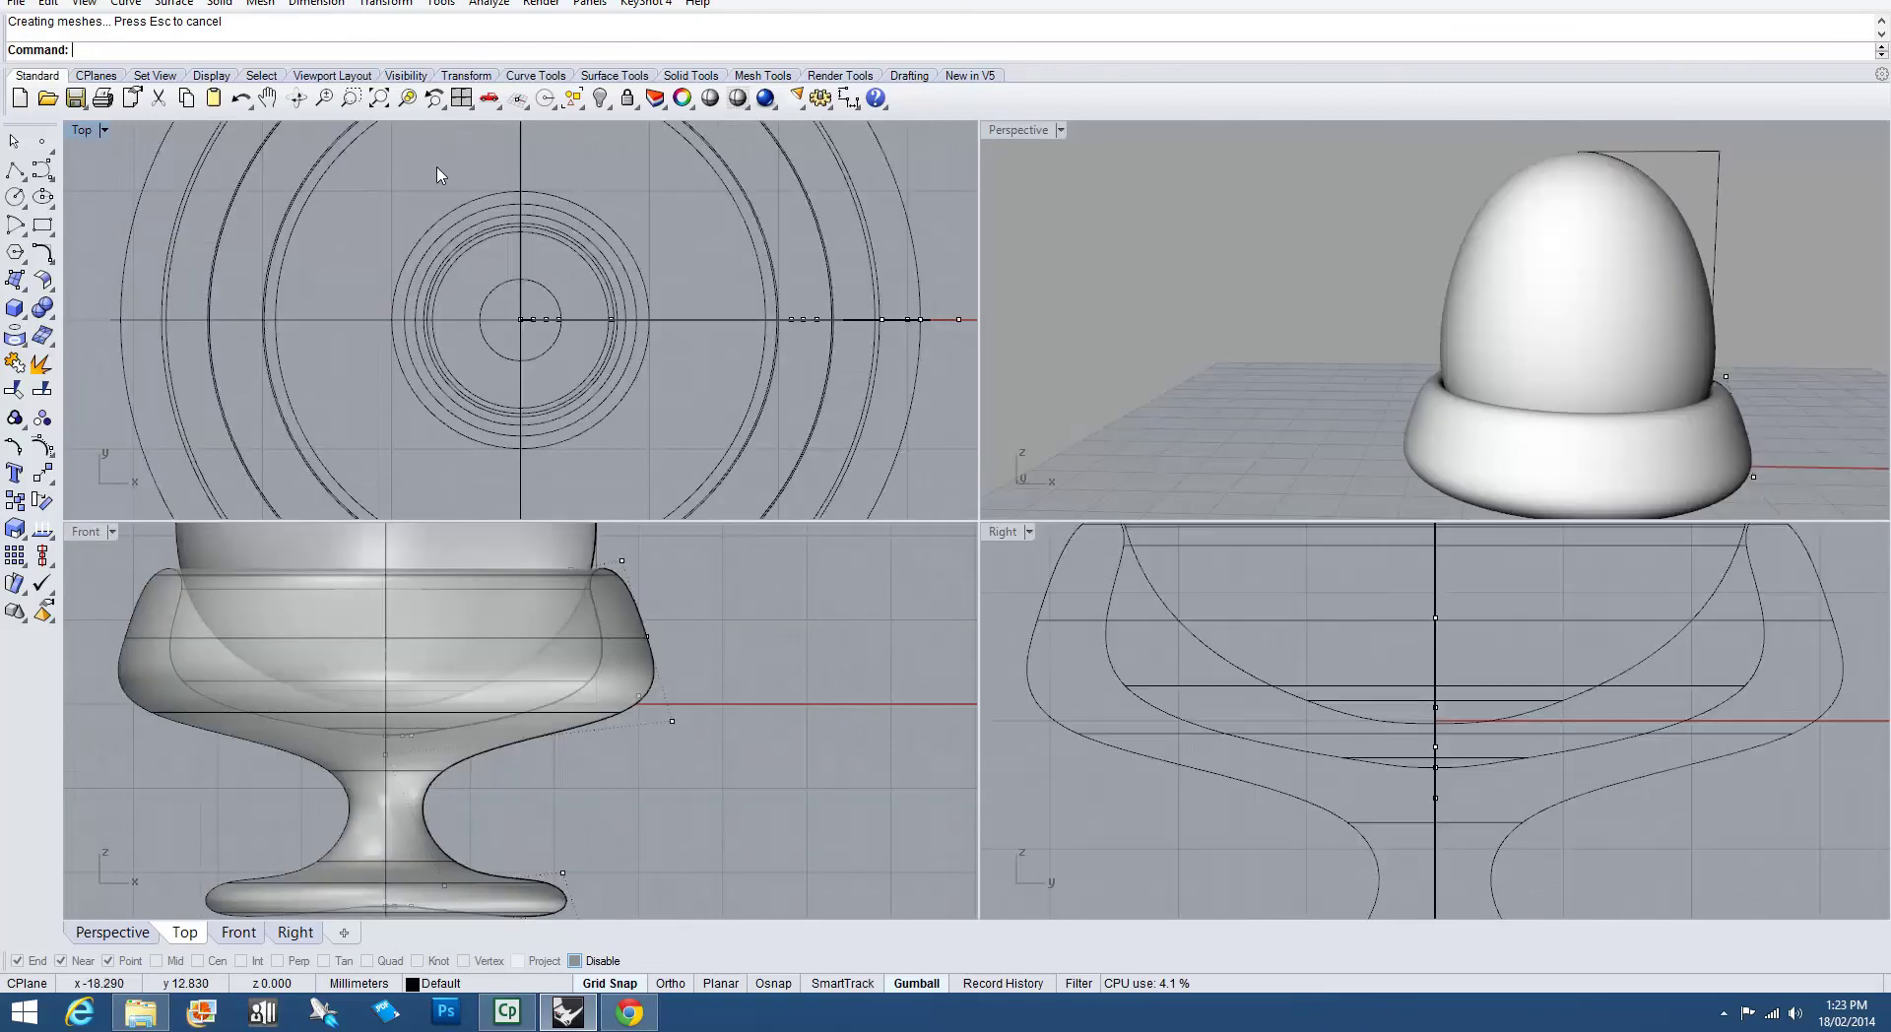
pyautogui.doubleClick(1004, 131)
pyautogui.scroll(-3, 970, 279)
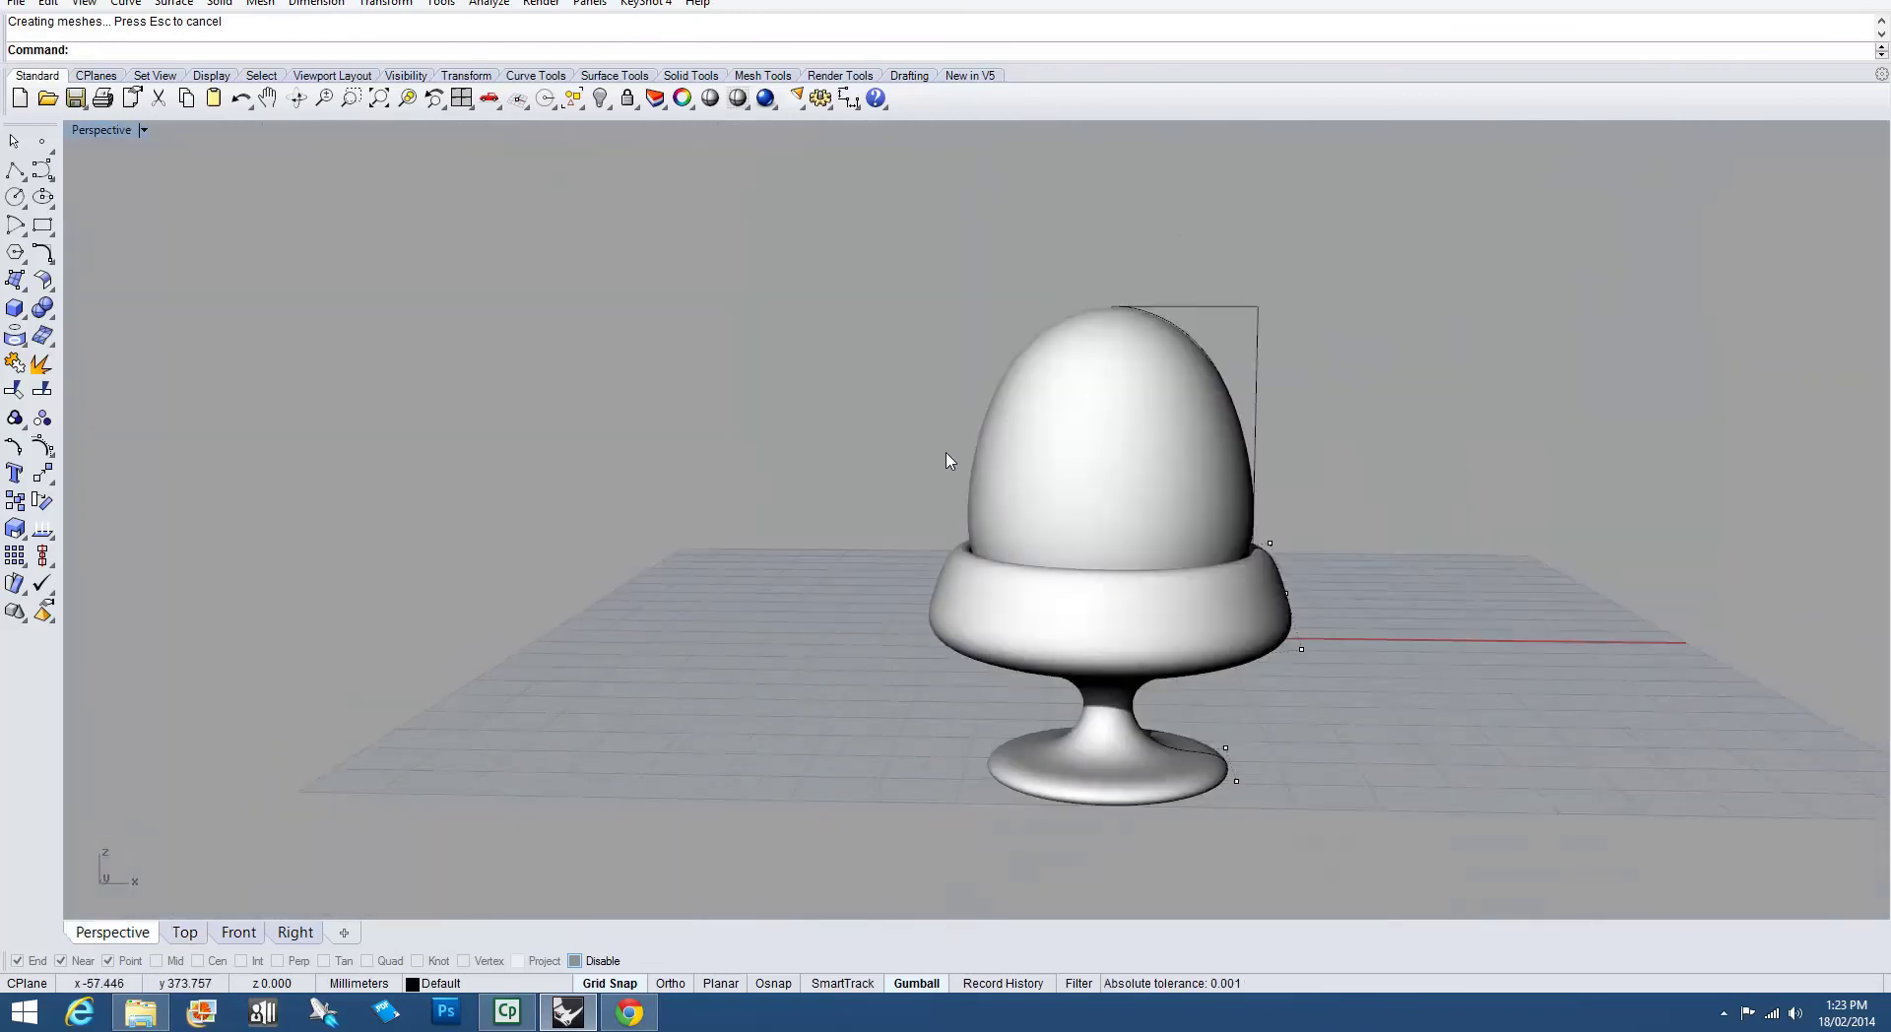
pyautogui.moveTo(949, 468); pyautogui.dragTo(815, 632, button='right')
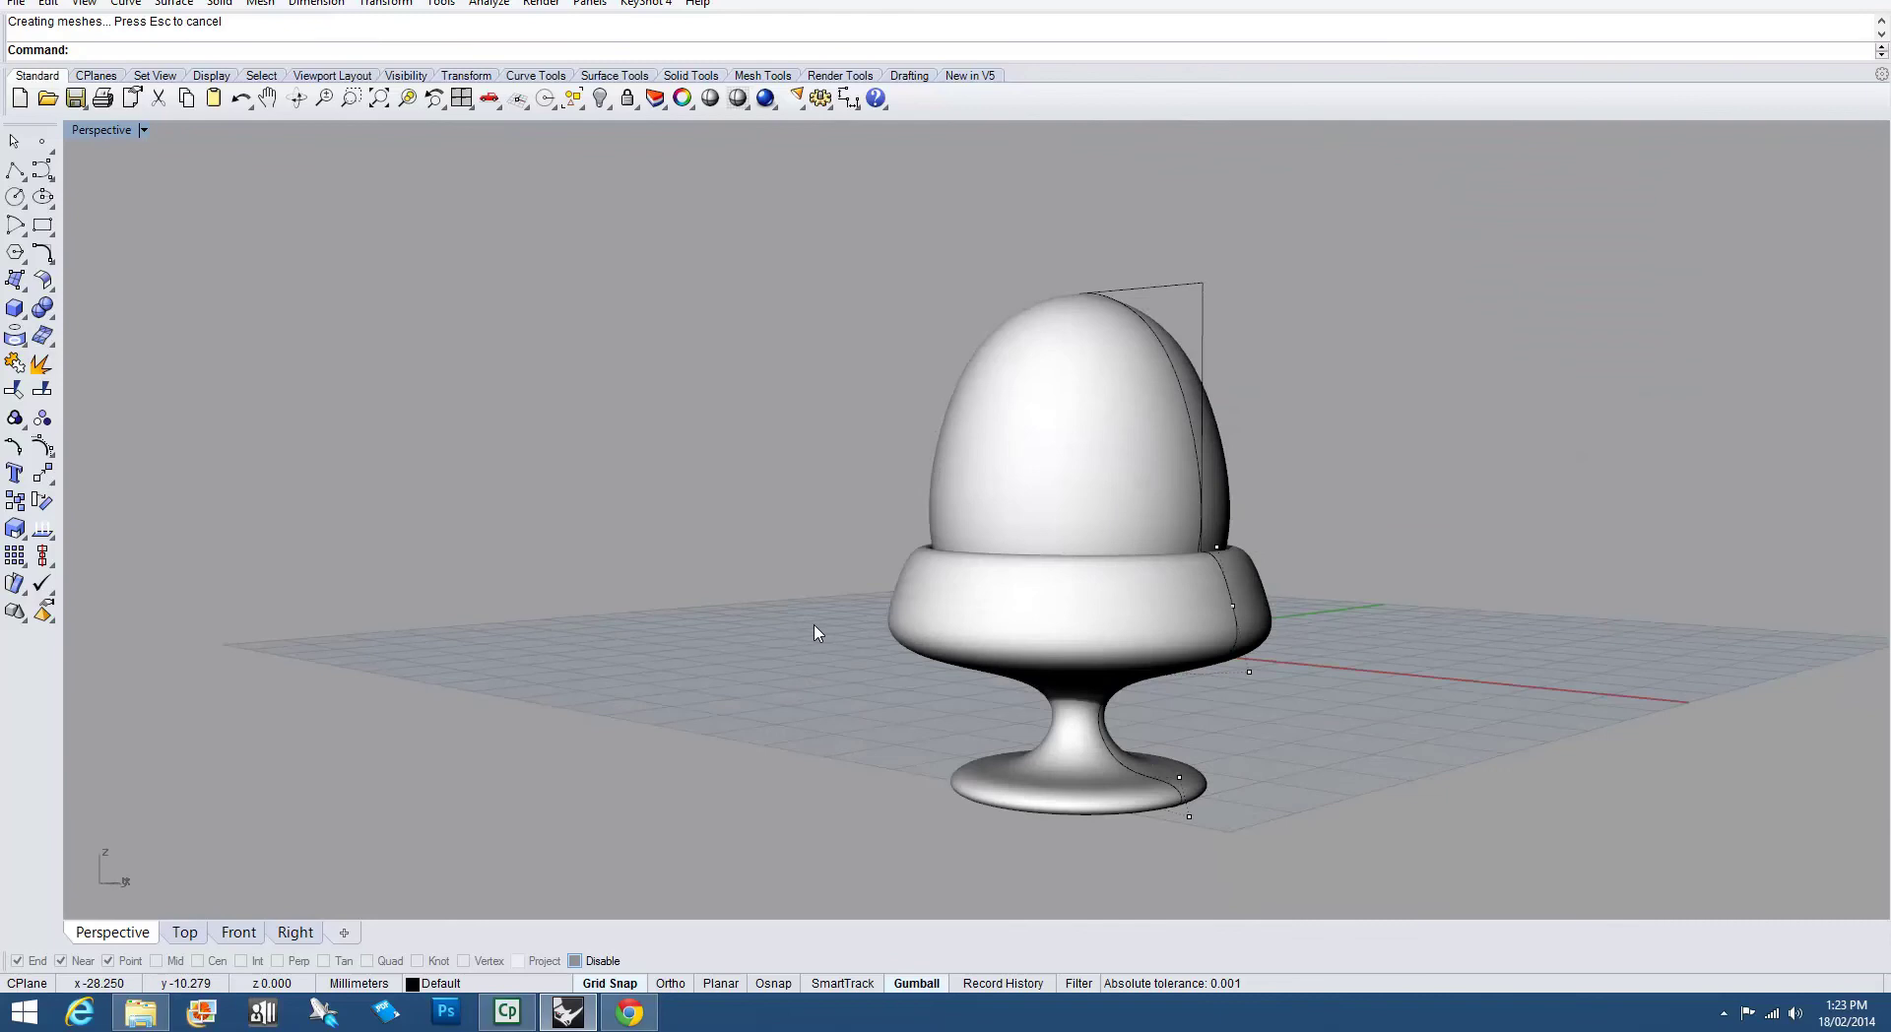
# Step: Nudge the egg along its gumball Z arrow and orbit around the cup to check the fit
pyautogui.click(1087, 422)
pyautogui.moveTo(1080, 418)
pyautogui.mouseDown()
pyautogui.moveTo(1078, 389)
pyautogui.moveTo(1081, 414)
pyautogui.mouseUp()
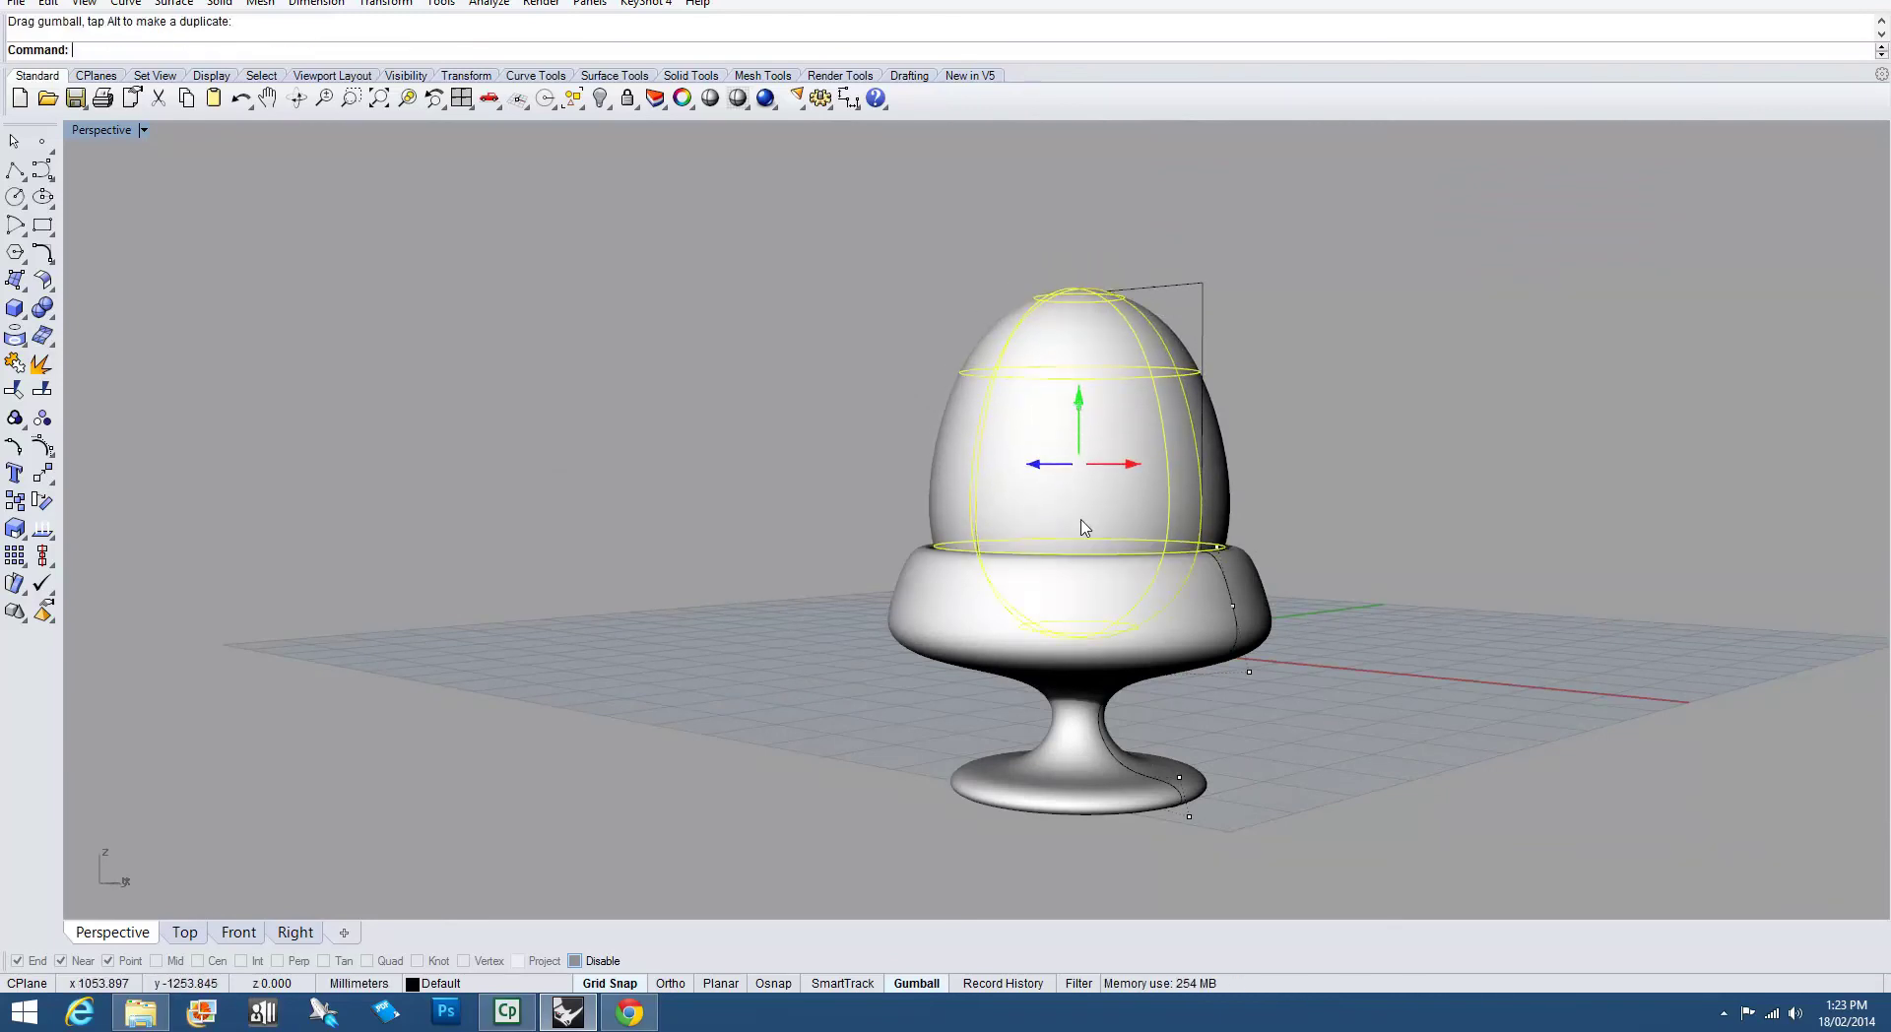
pyautogui.scroll(3, 1276, 663)
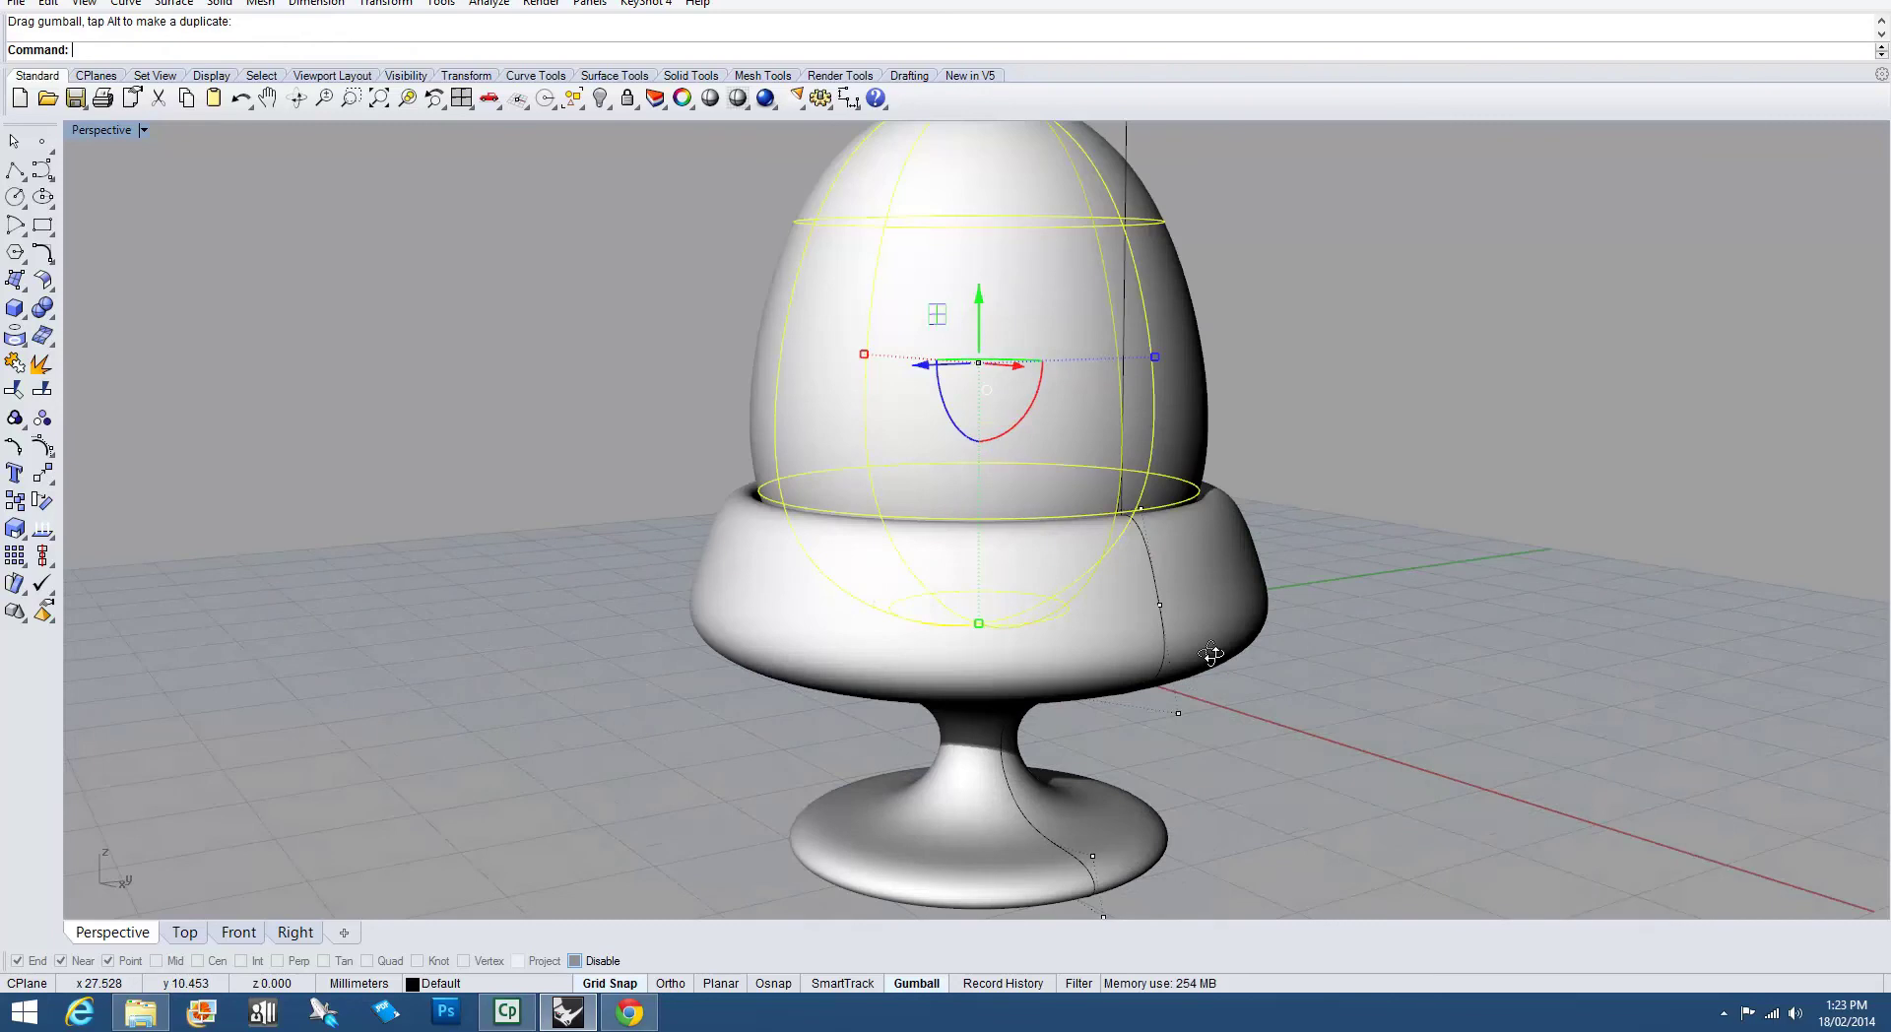
pyautogui.moveTo(1216, 673)
pyautogui.mouseDown(button='right')
pyautogui.moveTo(1217, 729)
pyautogui.moveTo(1215, 631)
pyautogui.moveTo(1207, 680)
pyautogui.mouseUp(button='right')
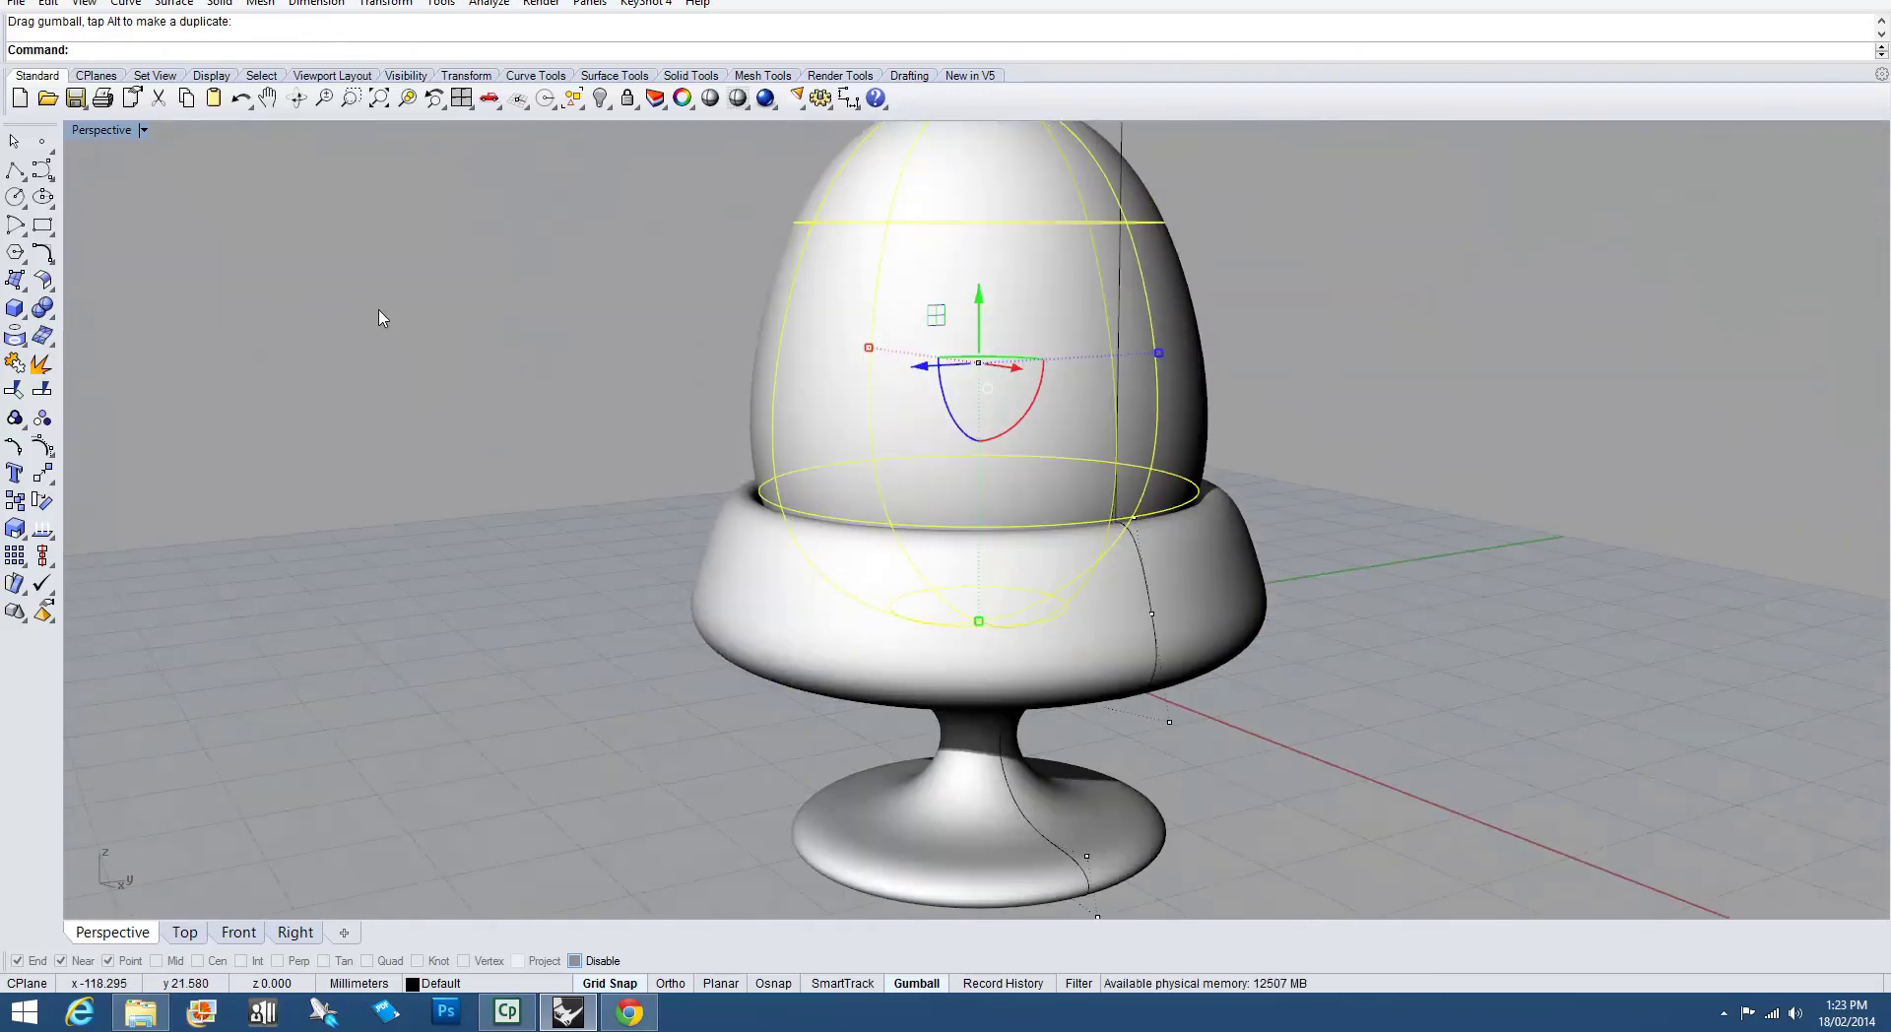
# Step: Maximize the Front viewport and zoom out to frame the egg above the cup
pyautogui.doubleClick(118, 136)
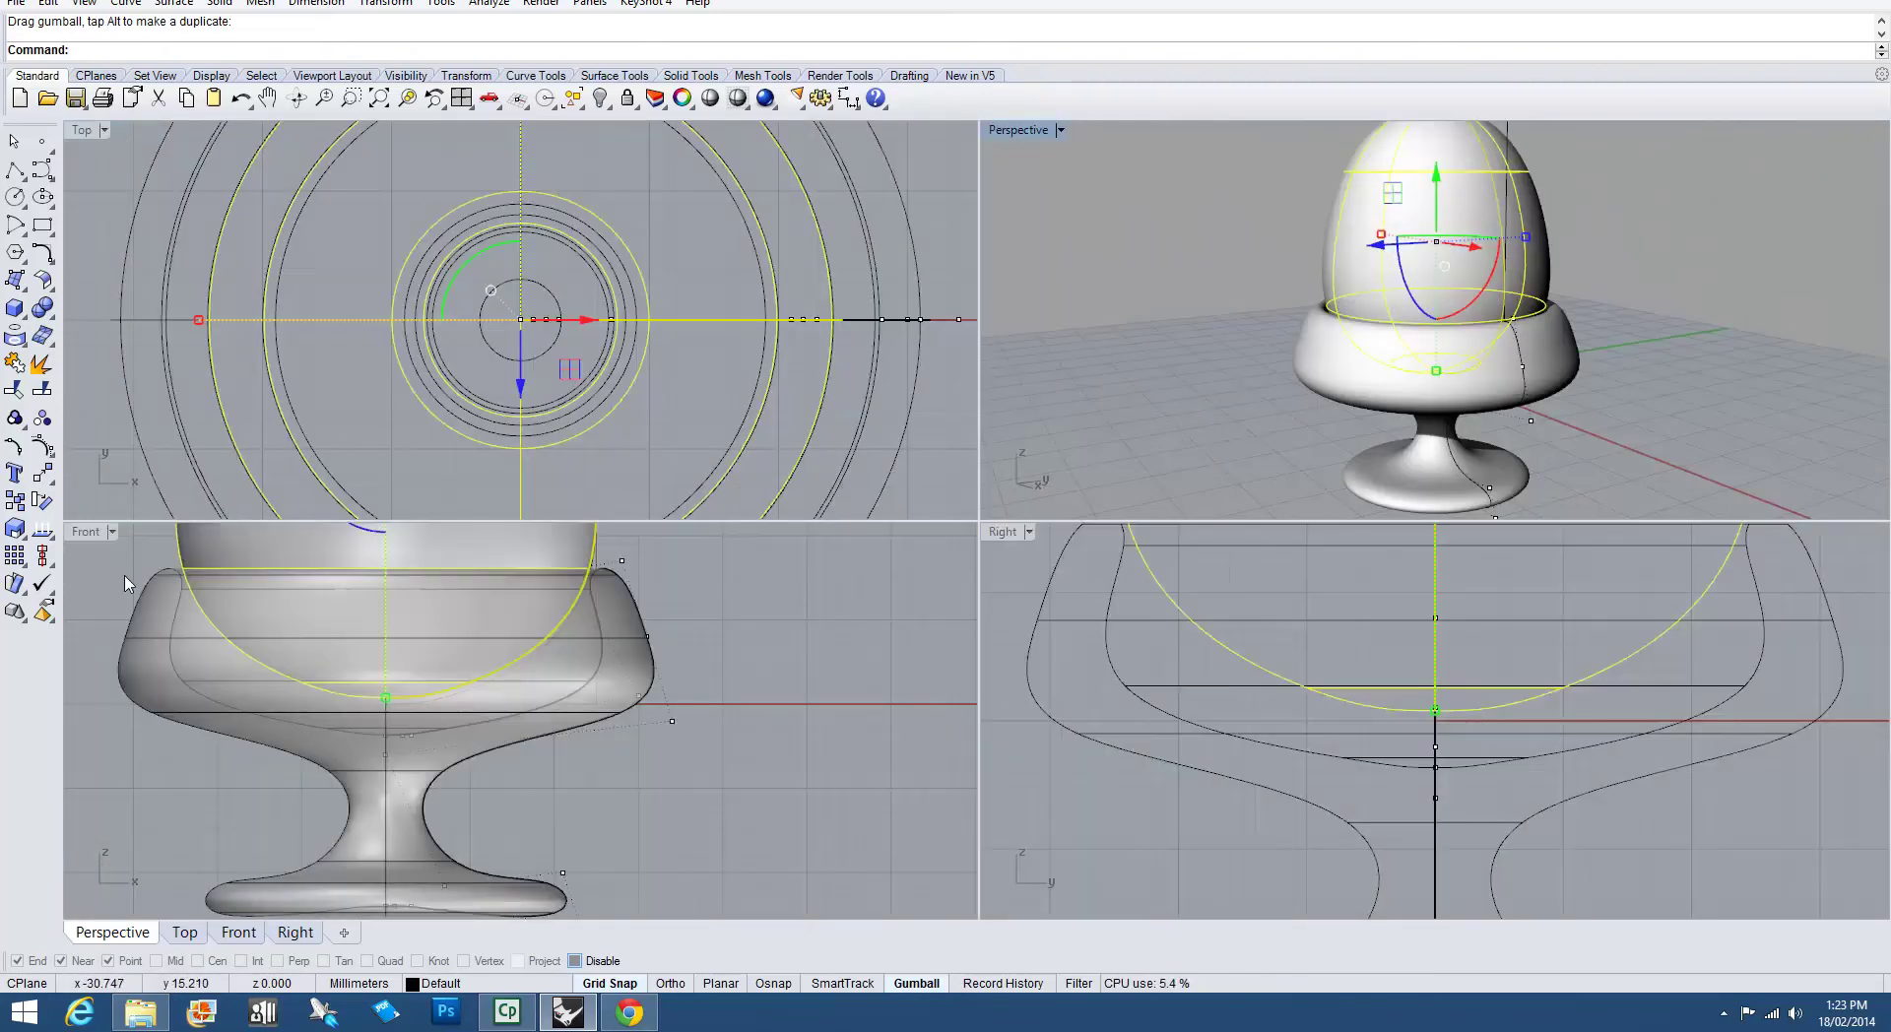
pyautogui.doubleClick(82, 533)
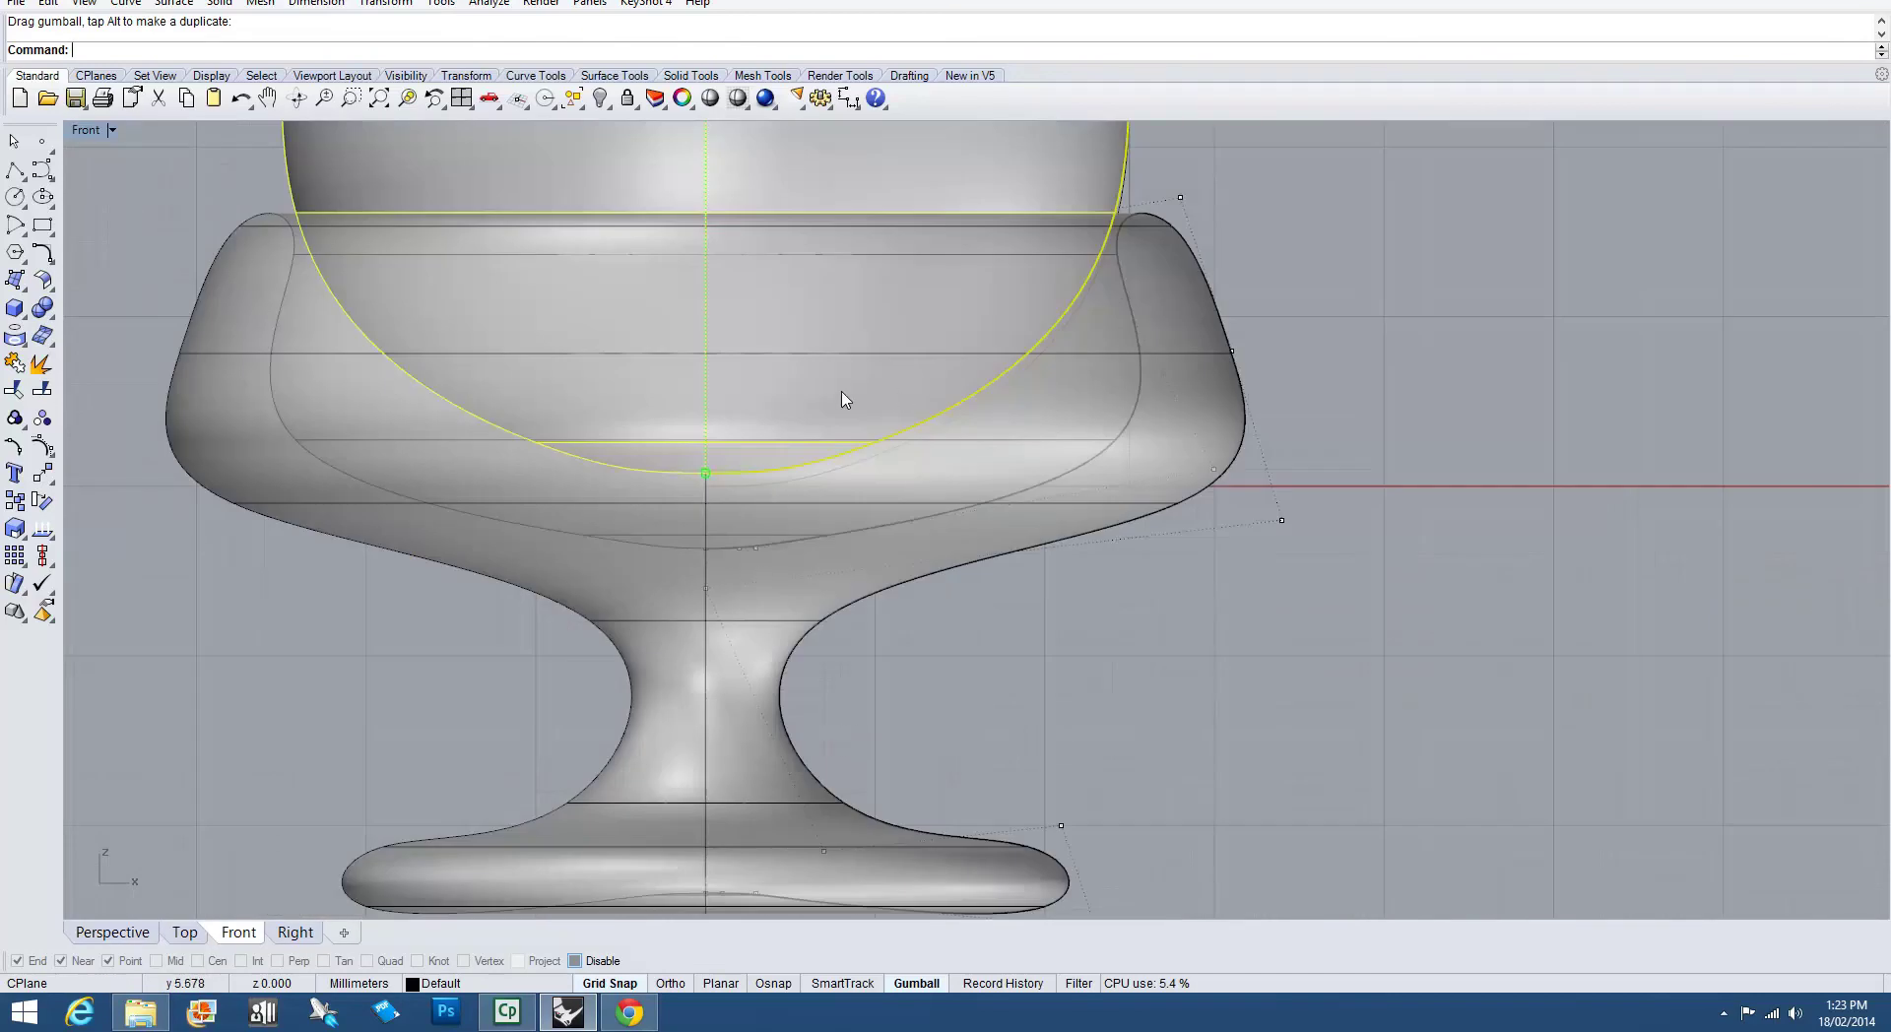
pyautogui.scroll(-2, 823, 402)
pyautogui.moveTo(836, 413); pyautogui.dragTo(907, 597, button='right')
# Step: Drag the egg right along X out of the bowl so it stands beside the cup
pyautogui.moveTo(817, 237)
pyautogui.mouseDown()
pyautogui.moveTo(817, 209)
pyautogui.moveTo(813, 273)
pyautogui.mouseUp()
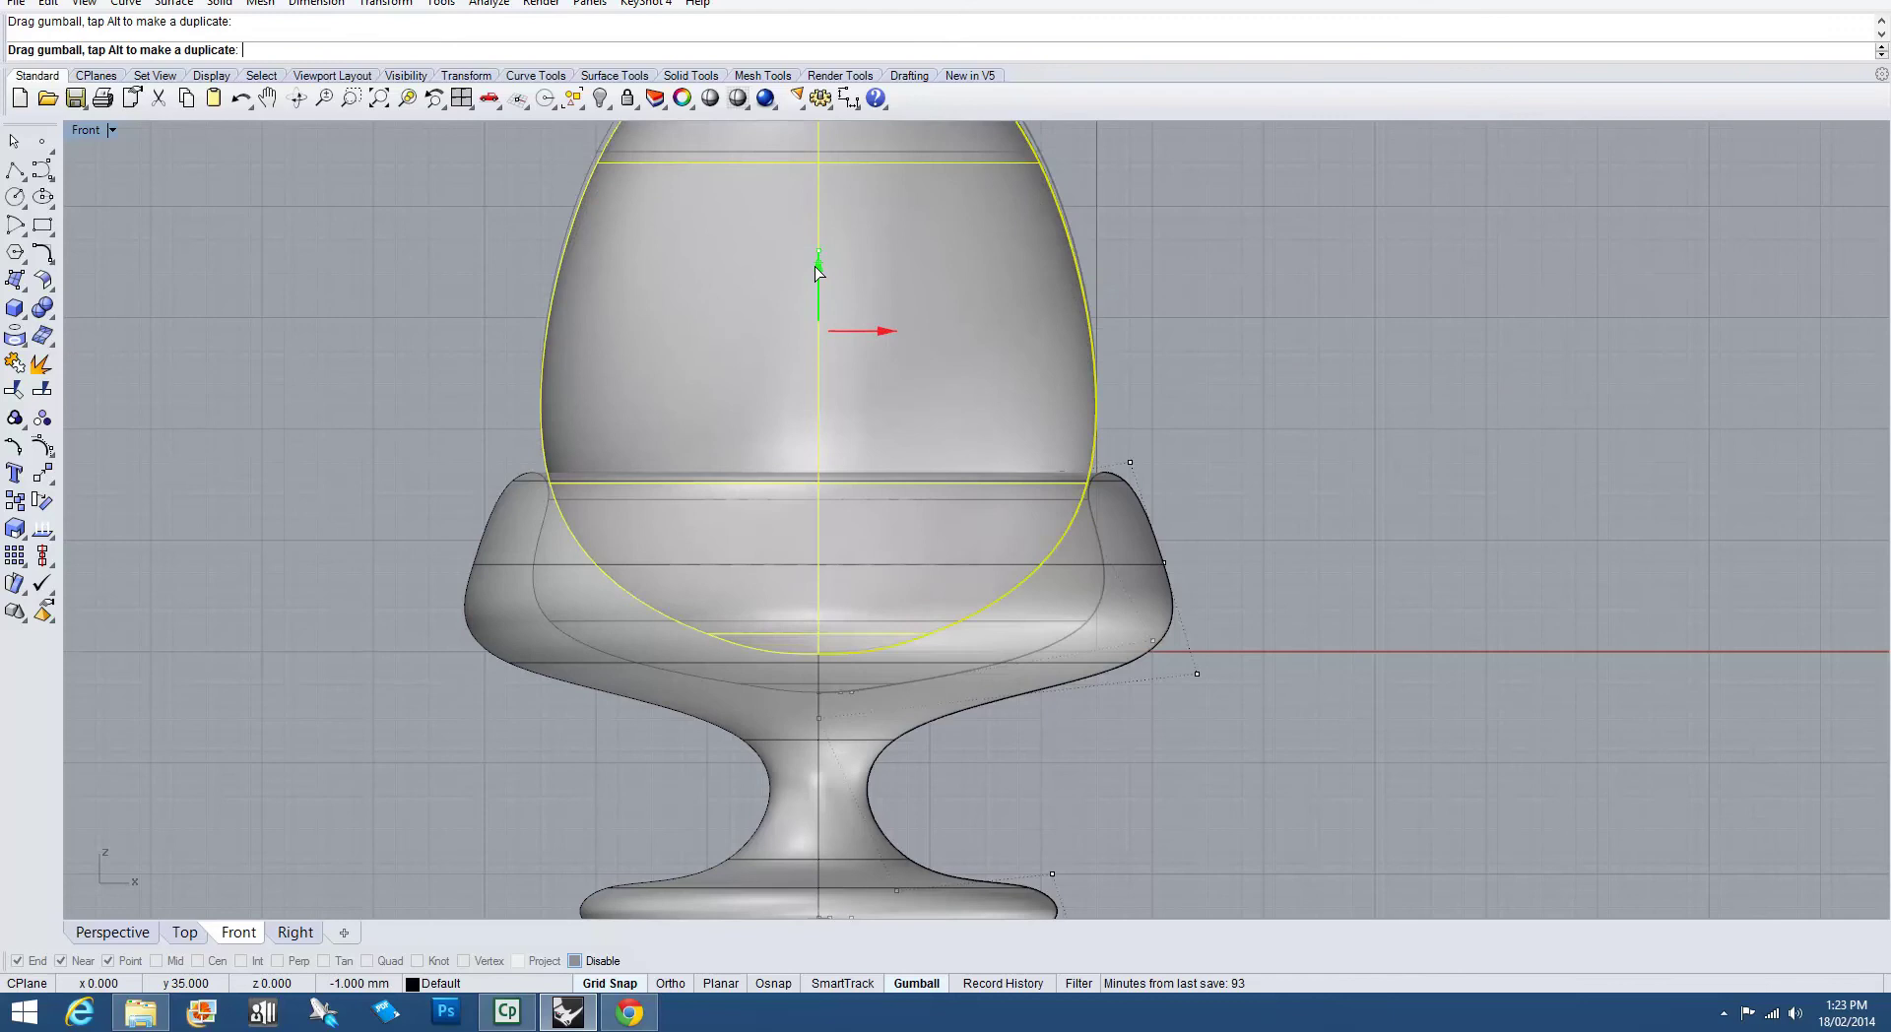
pyautogui.moveTo(884, 331); pyautogui.dragTo(1624, 361)
pyautogui.scroll(-2, 1330, 571)
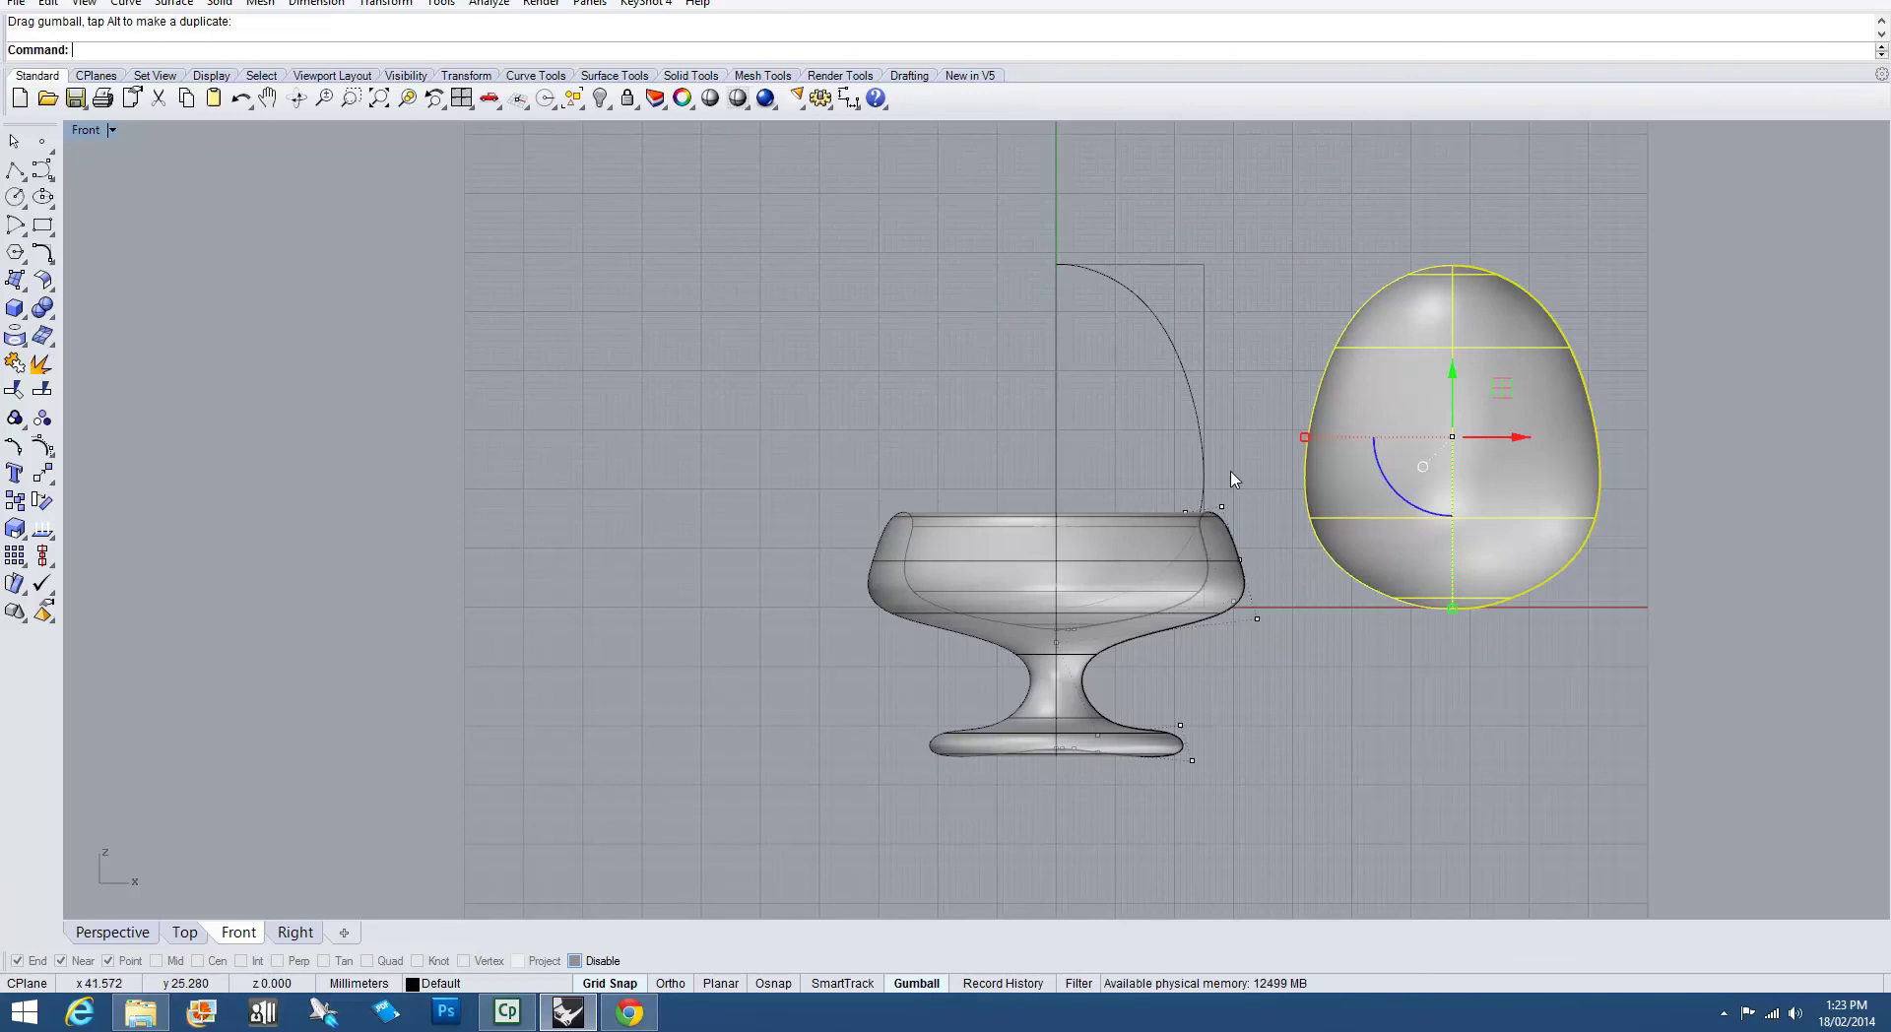
pyautogui.click(1226, 444)
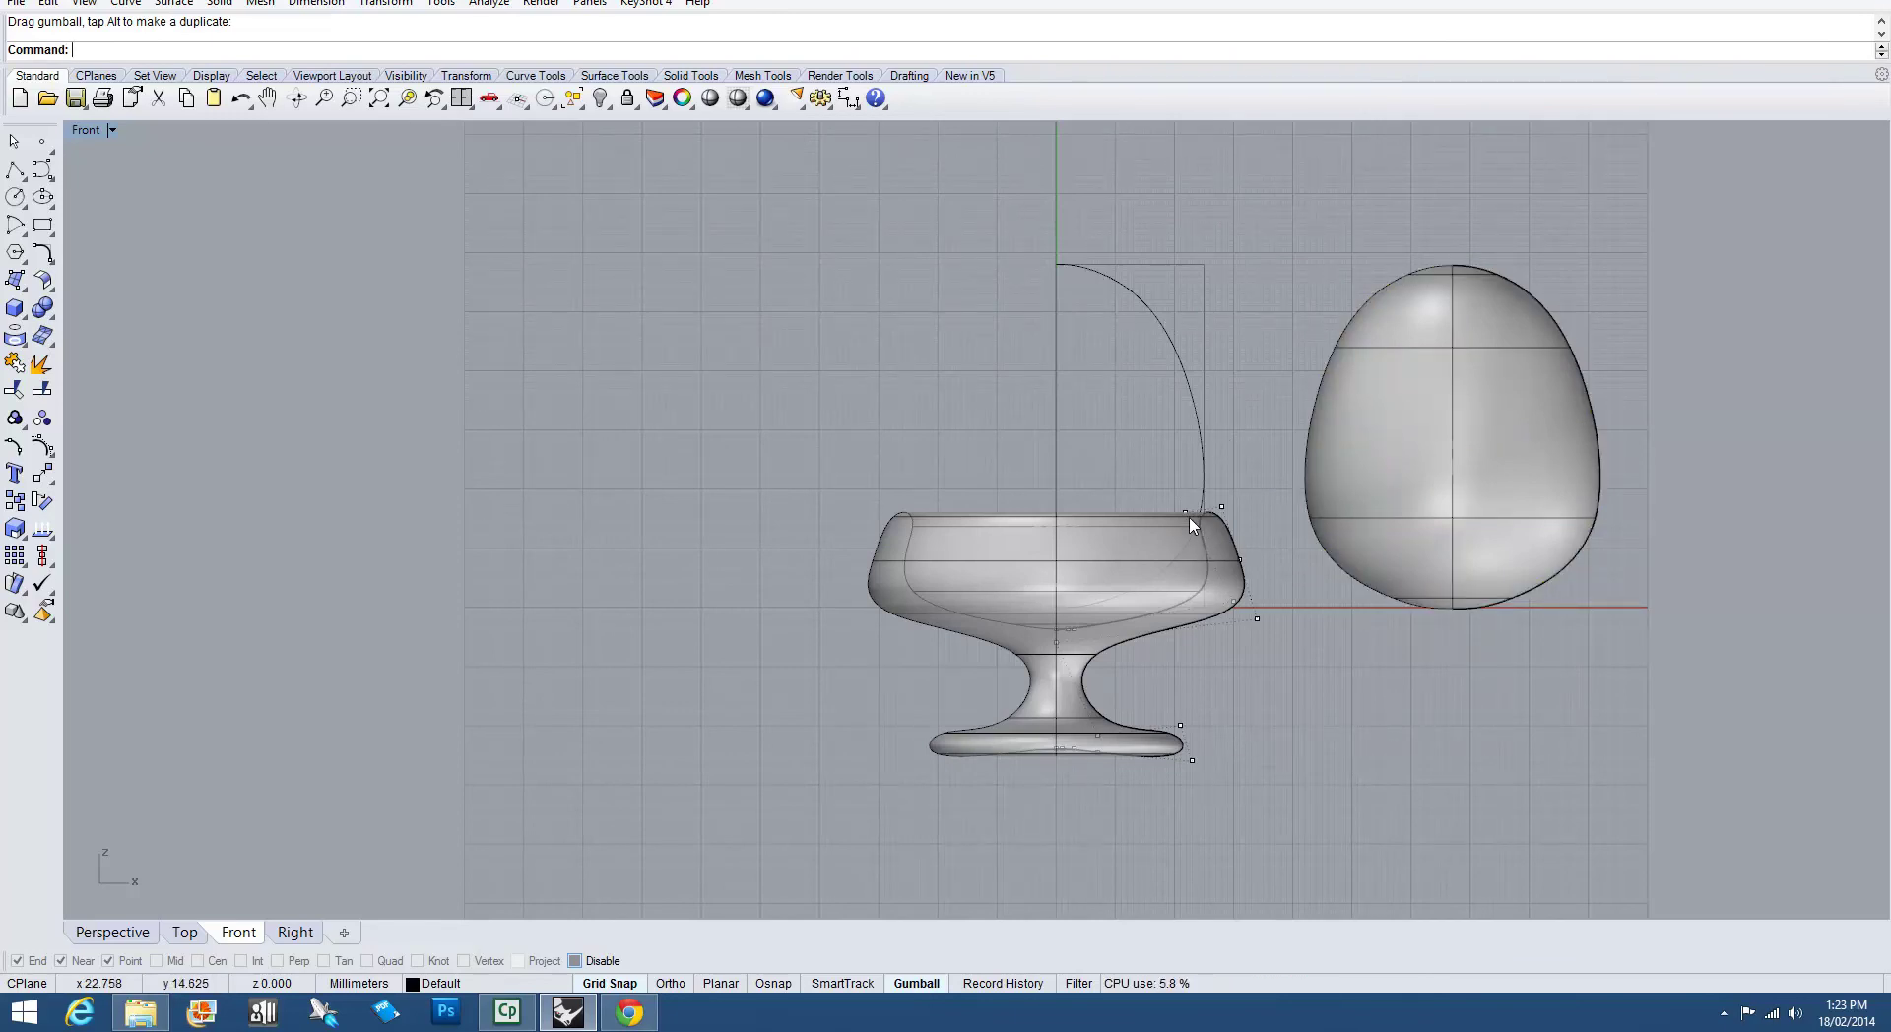
pyautogui.scroll(3, 1280, 598)
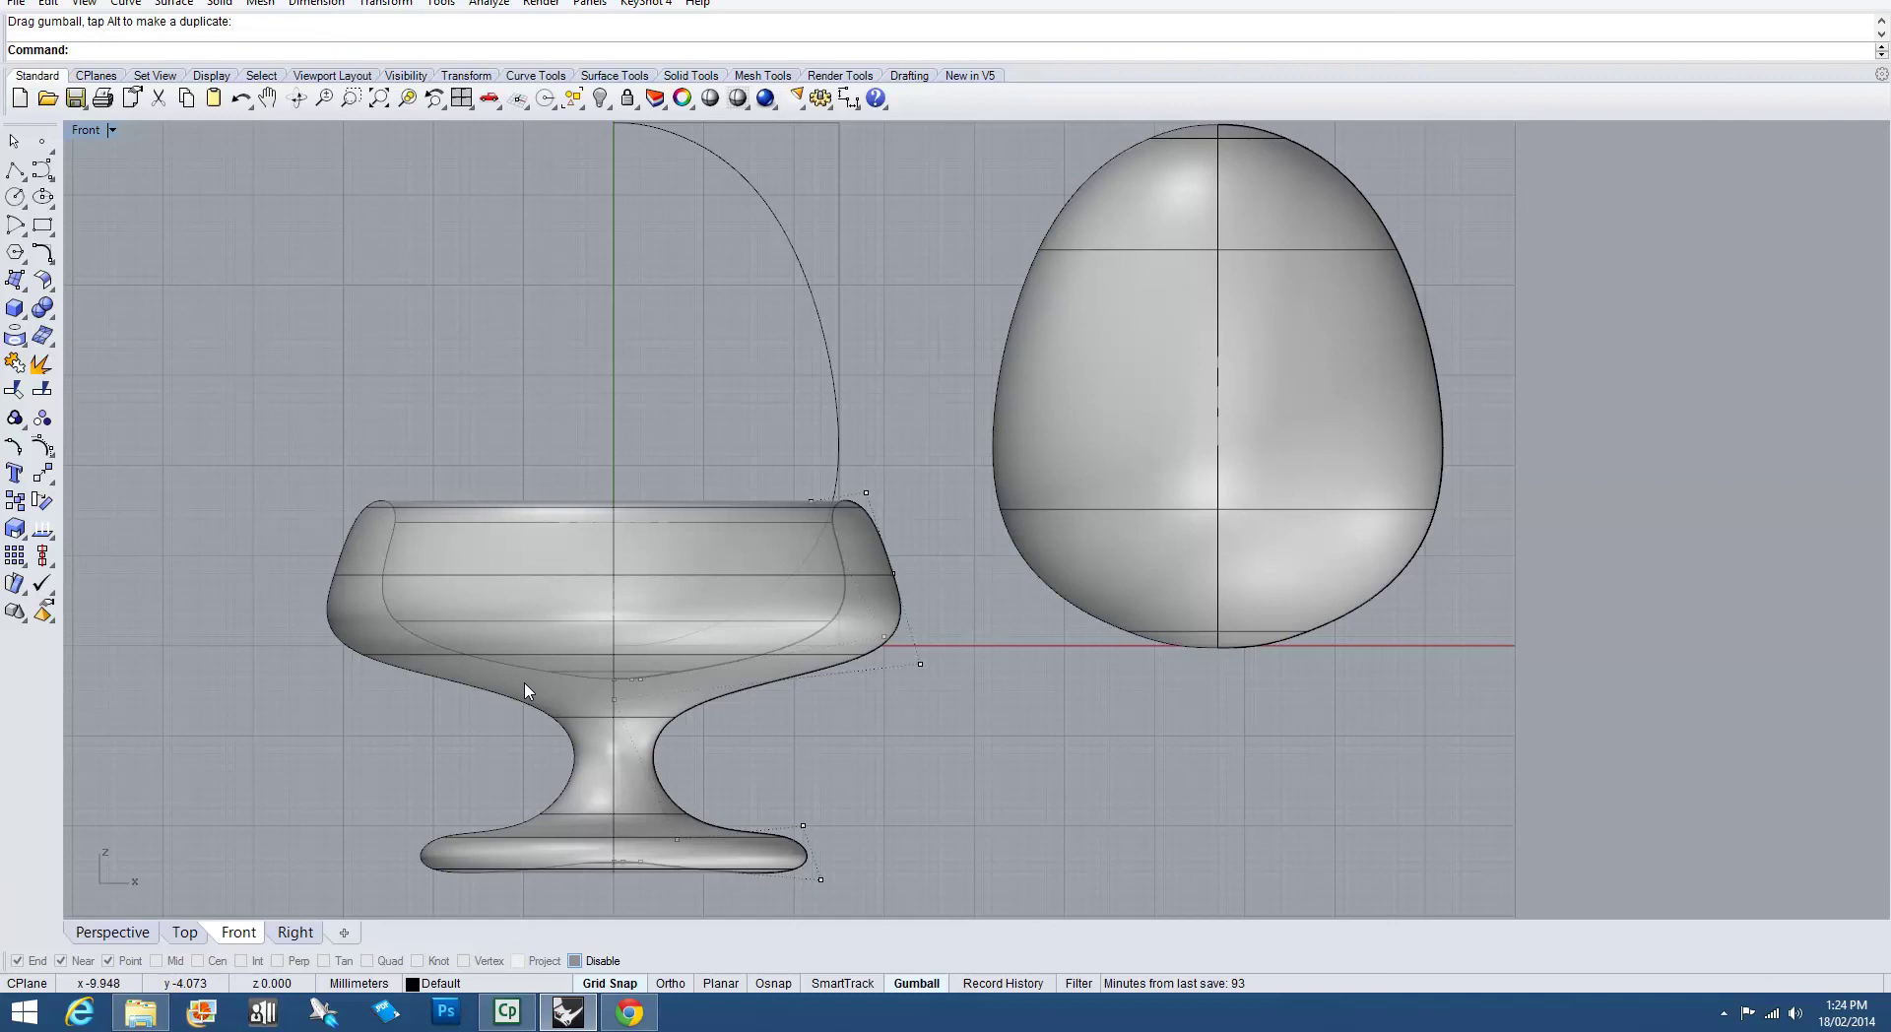
pyautogui.click(1221, 533)
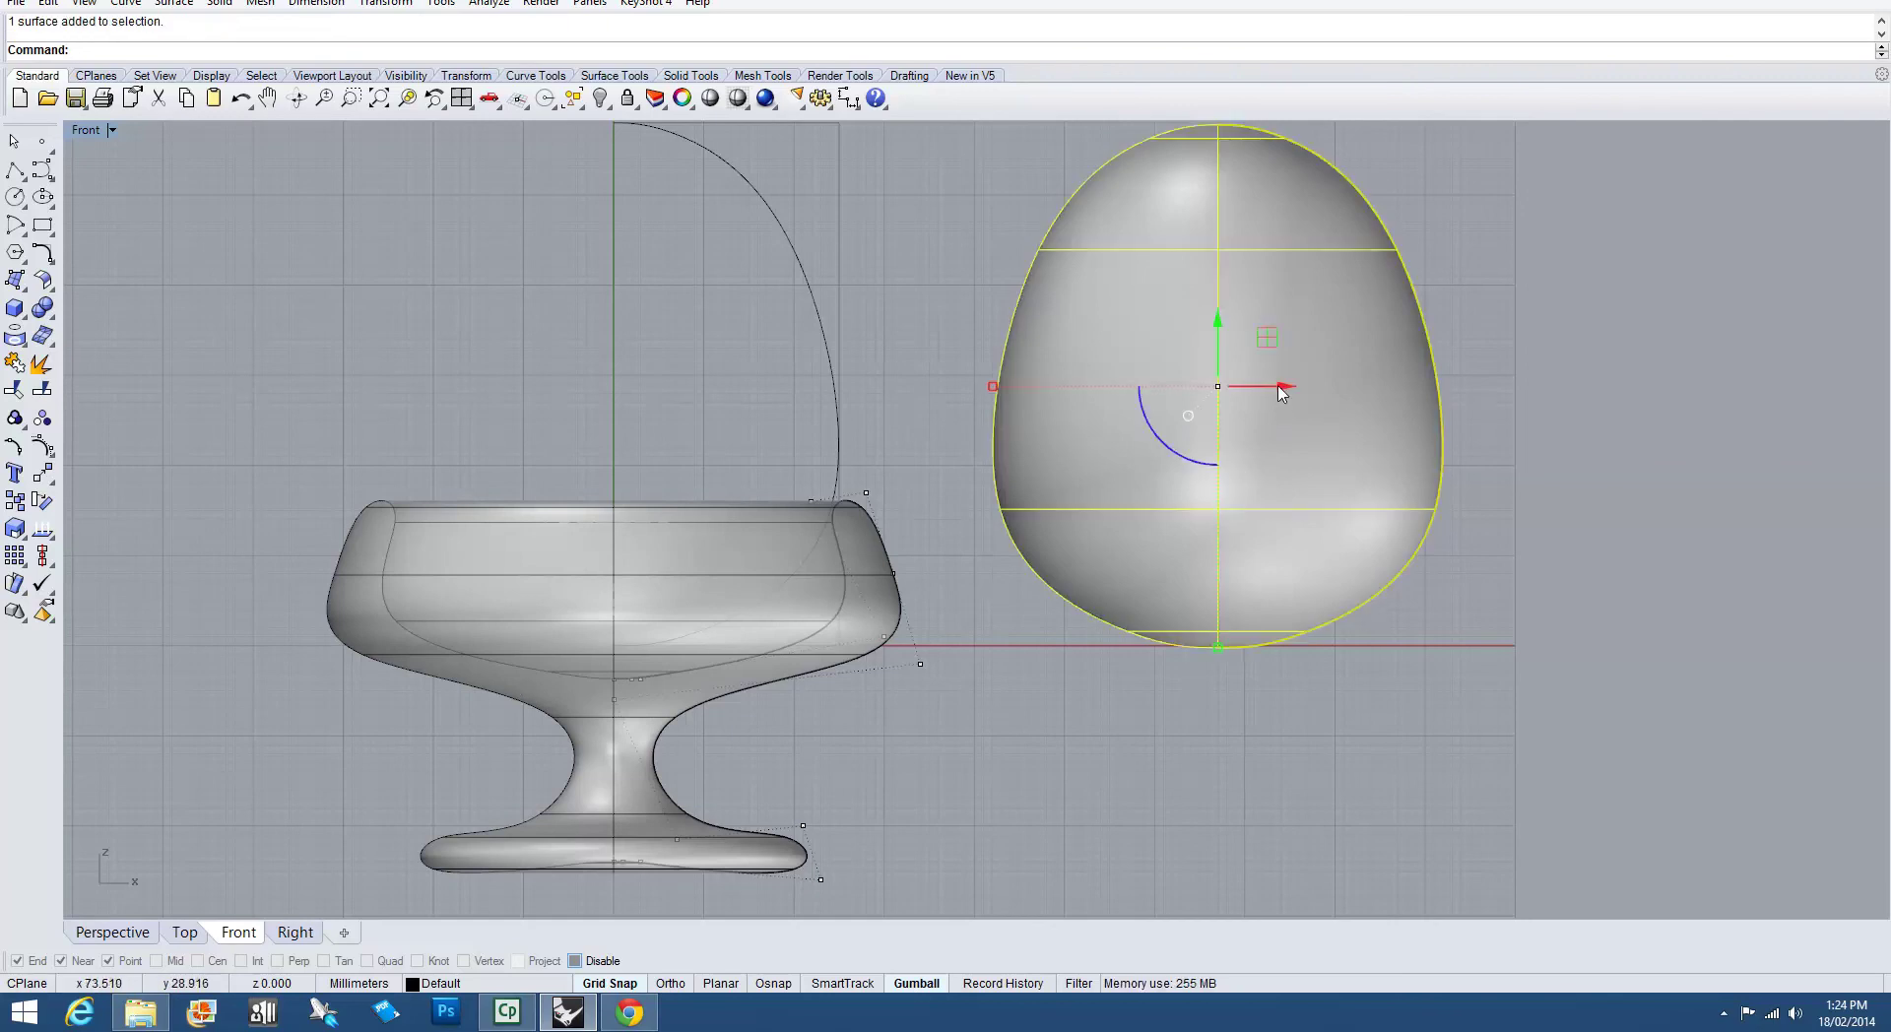
# Step: Slide the egg left along X back over the cup
pyautogui.moveTo(1283, 387); pyautogui.dragTo(690, 362)
pyautogui.scroll(-3, 804, 749)
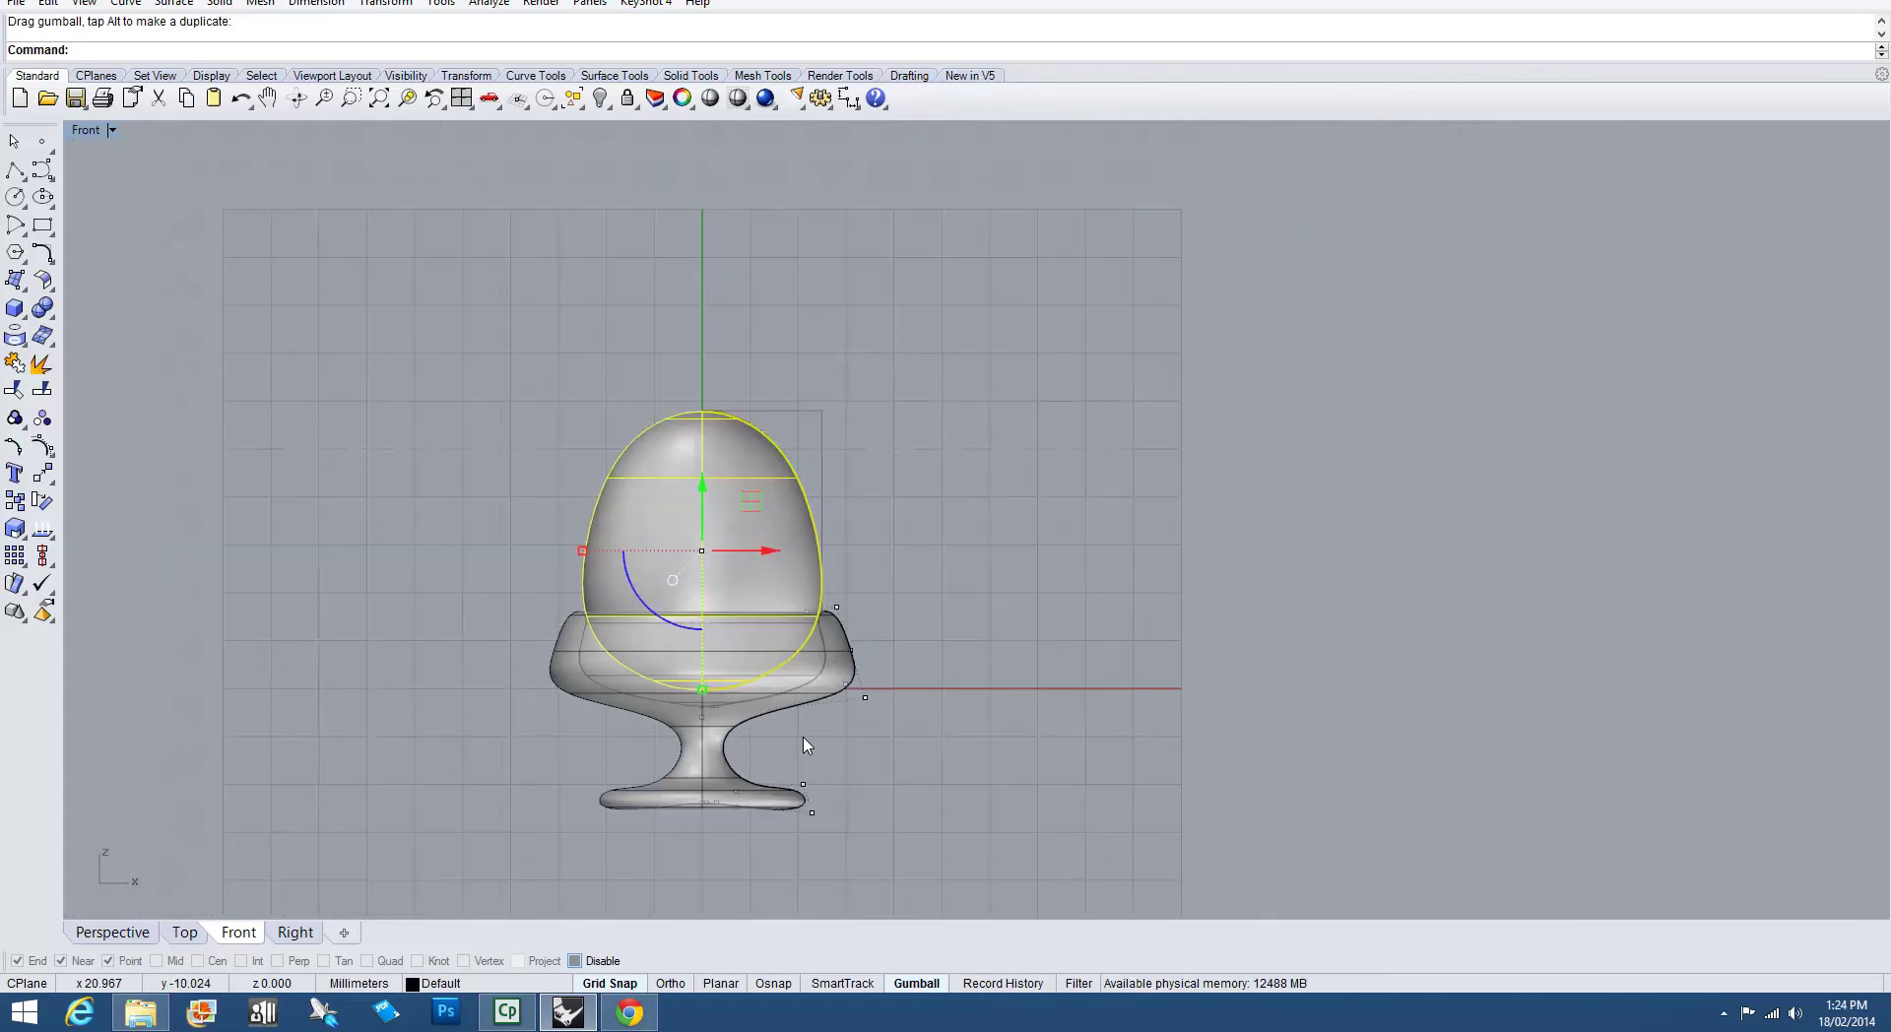
pyautogui.click(724, 839)
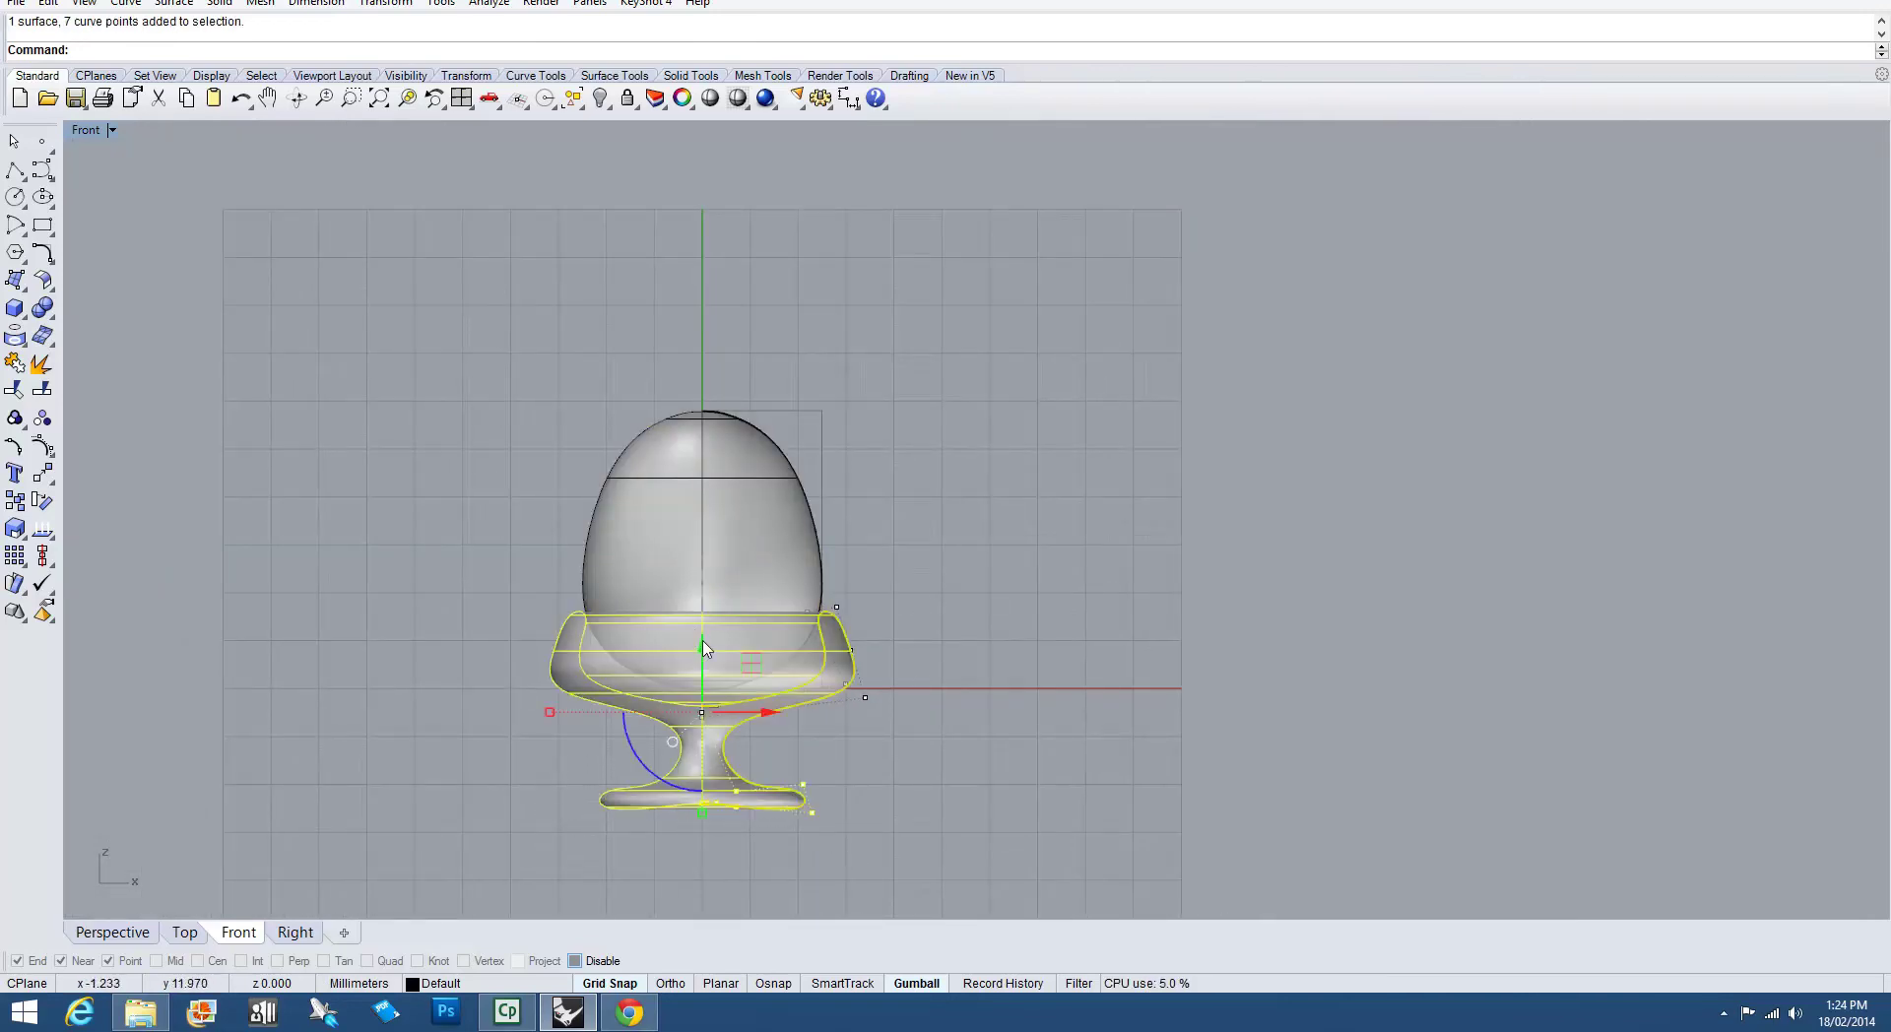
# Step: Move the cup down, then up under the egg so the bowl wraps its base, and restart Revolve
pyautogui.moveTo(705, 652); pyautogui.dragTo(713, 778)
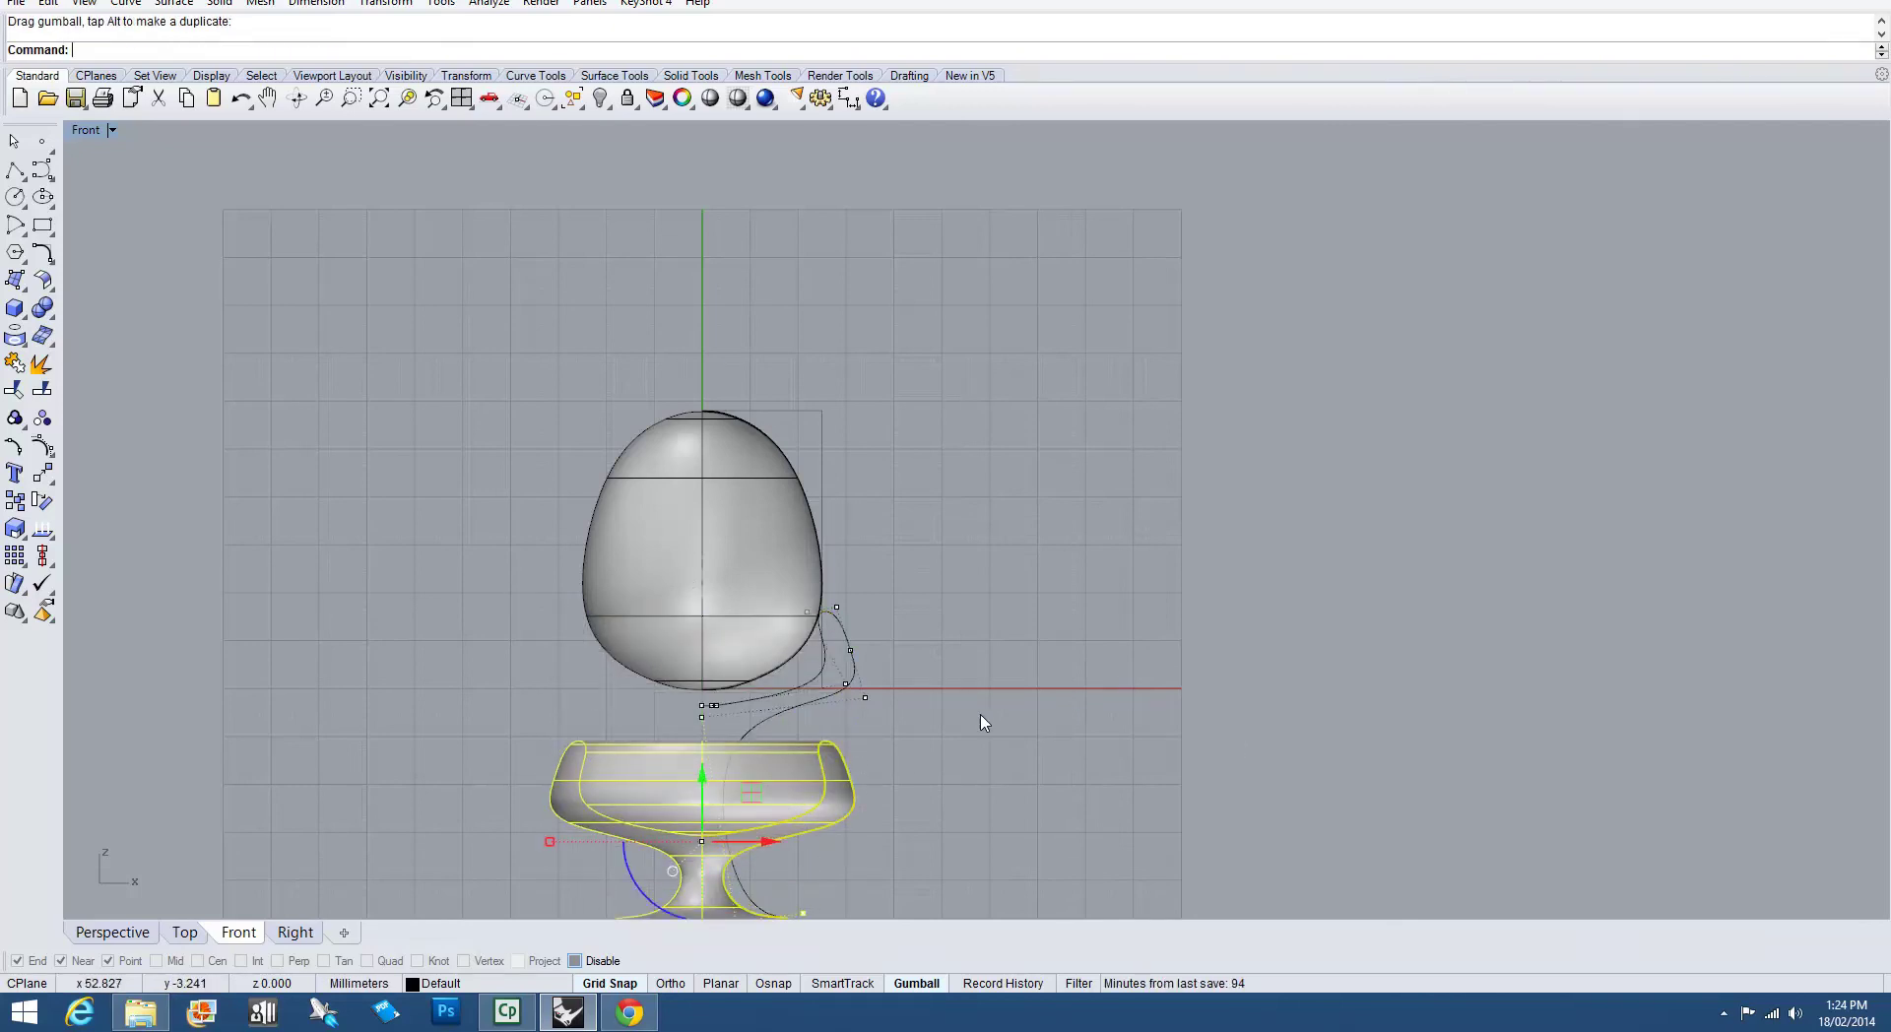
pyautogui.moveTo(985, 723); pyautogui.dragTo(1087, 502, button='right')
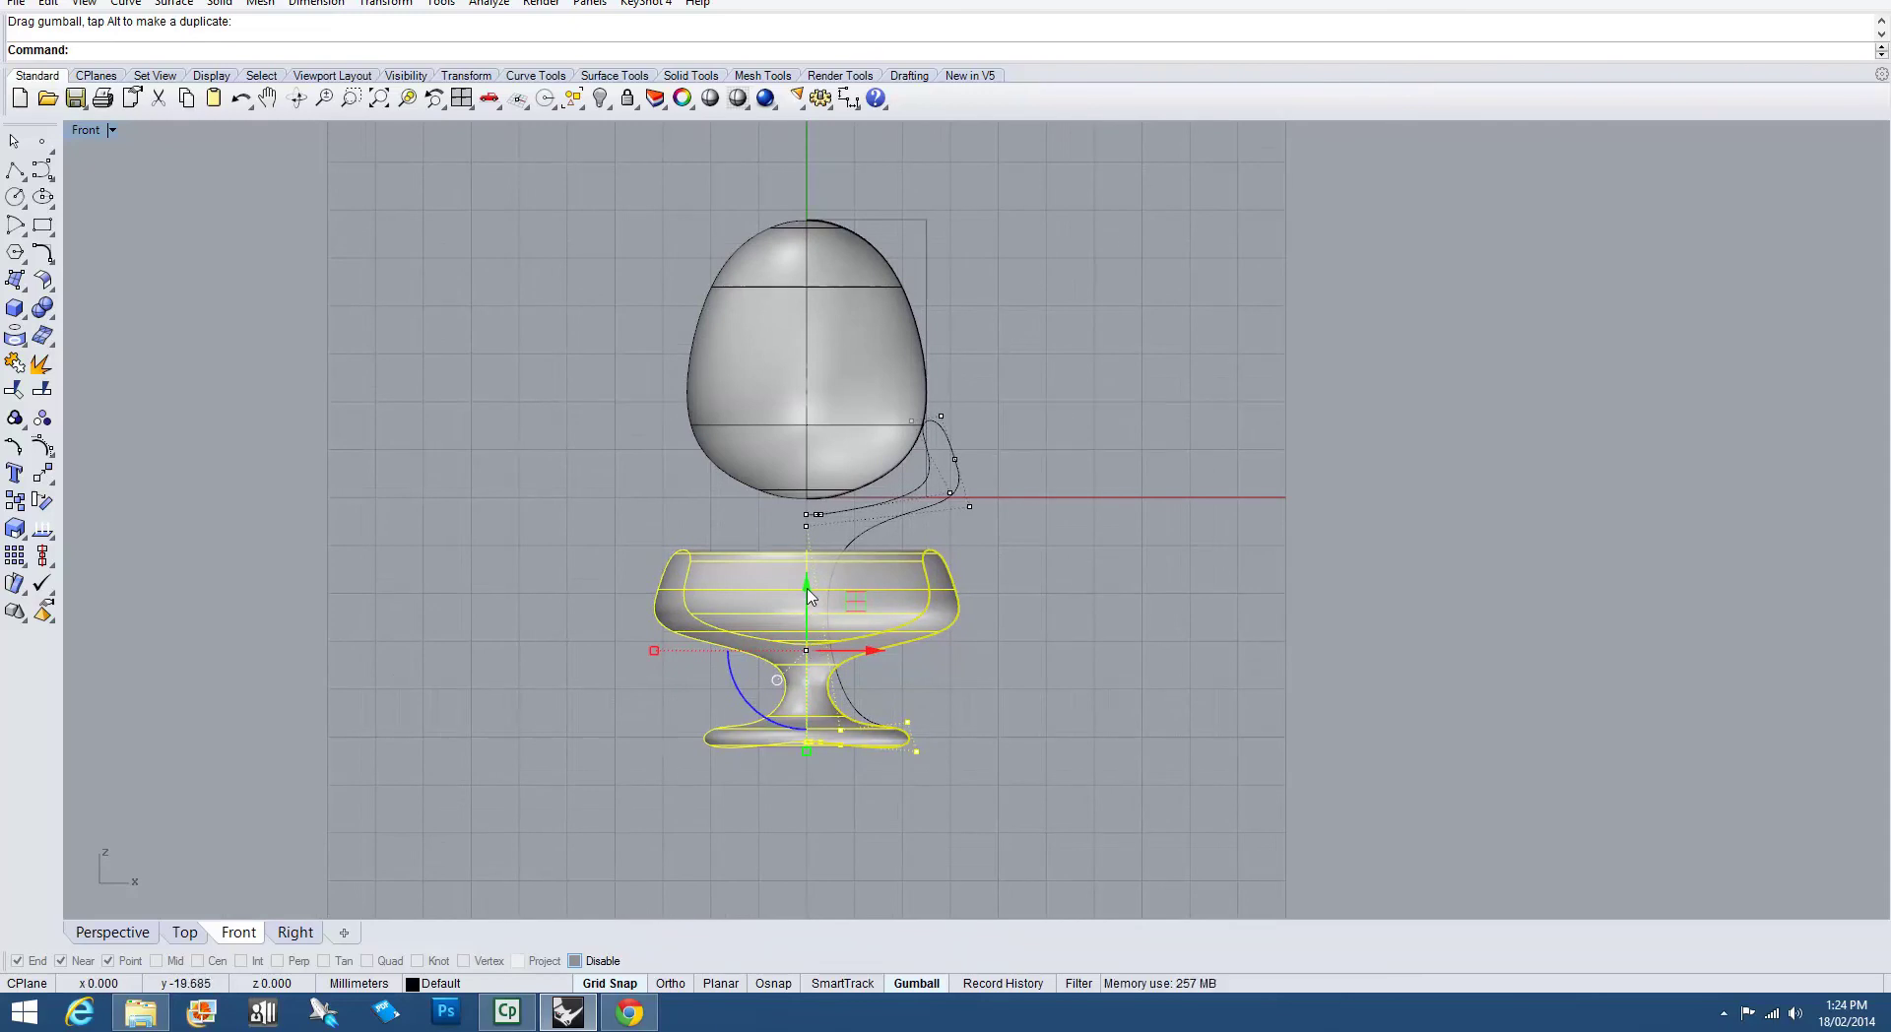
pyautogui.moveTo(807, 590); pyautogui.dragTo(806, 456)
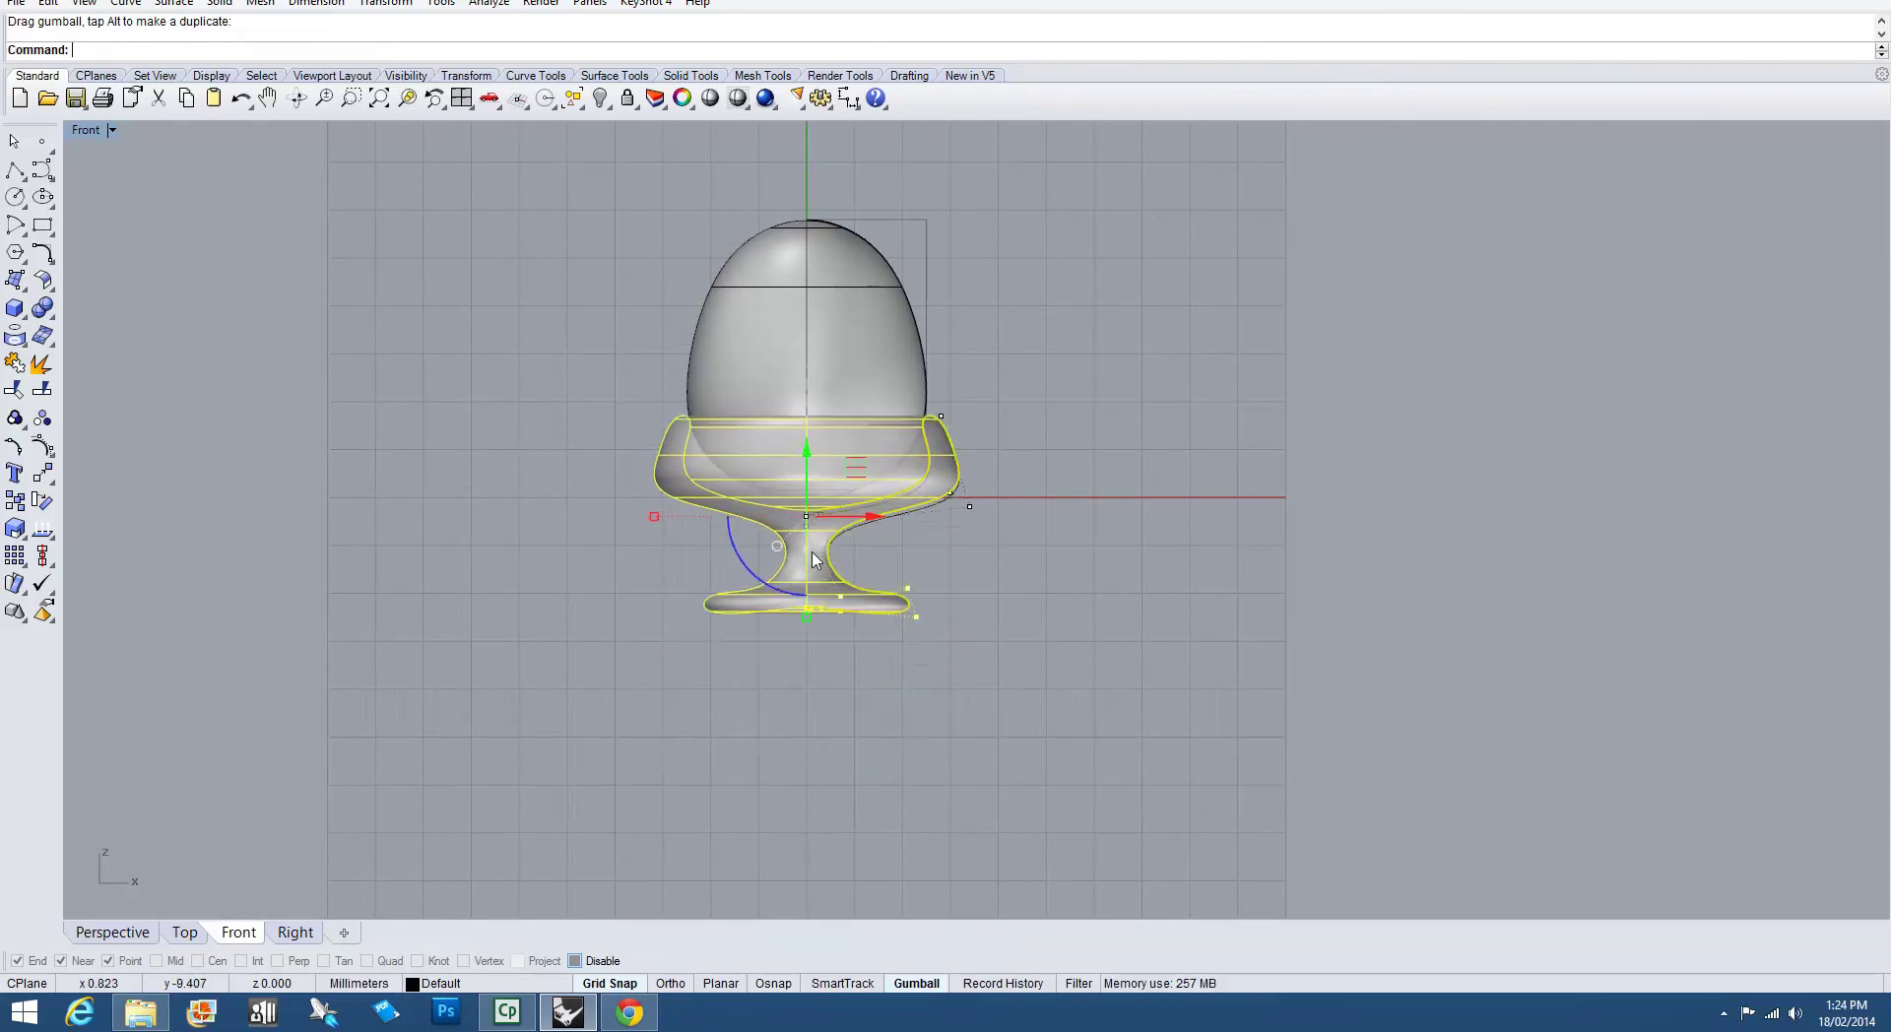
pyautogui.click(814, 678)
pyautogui.scroll(5, 873, 751)
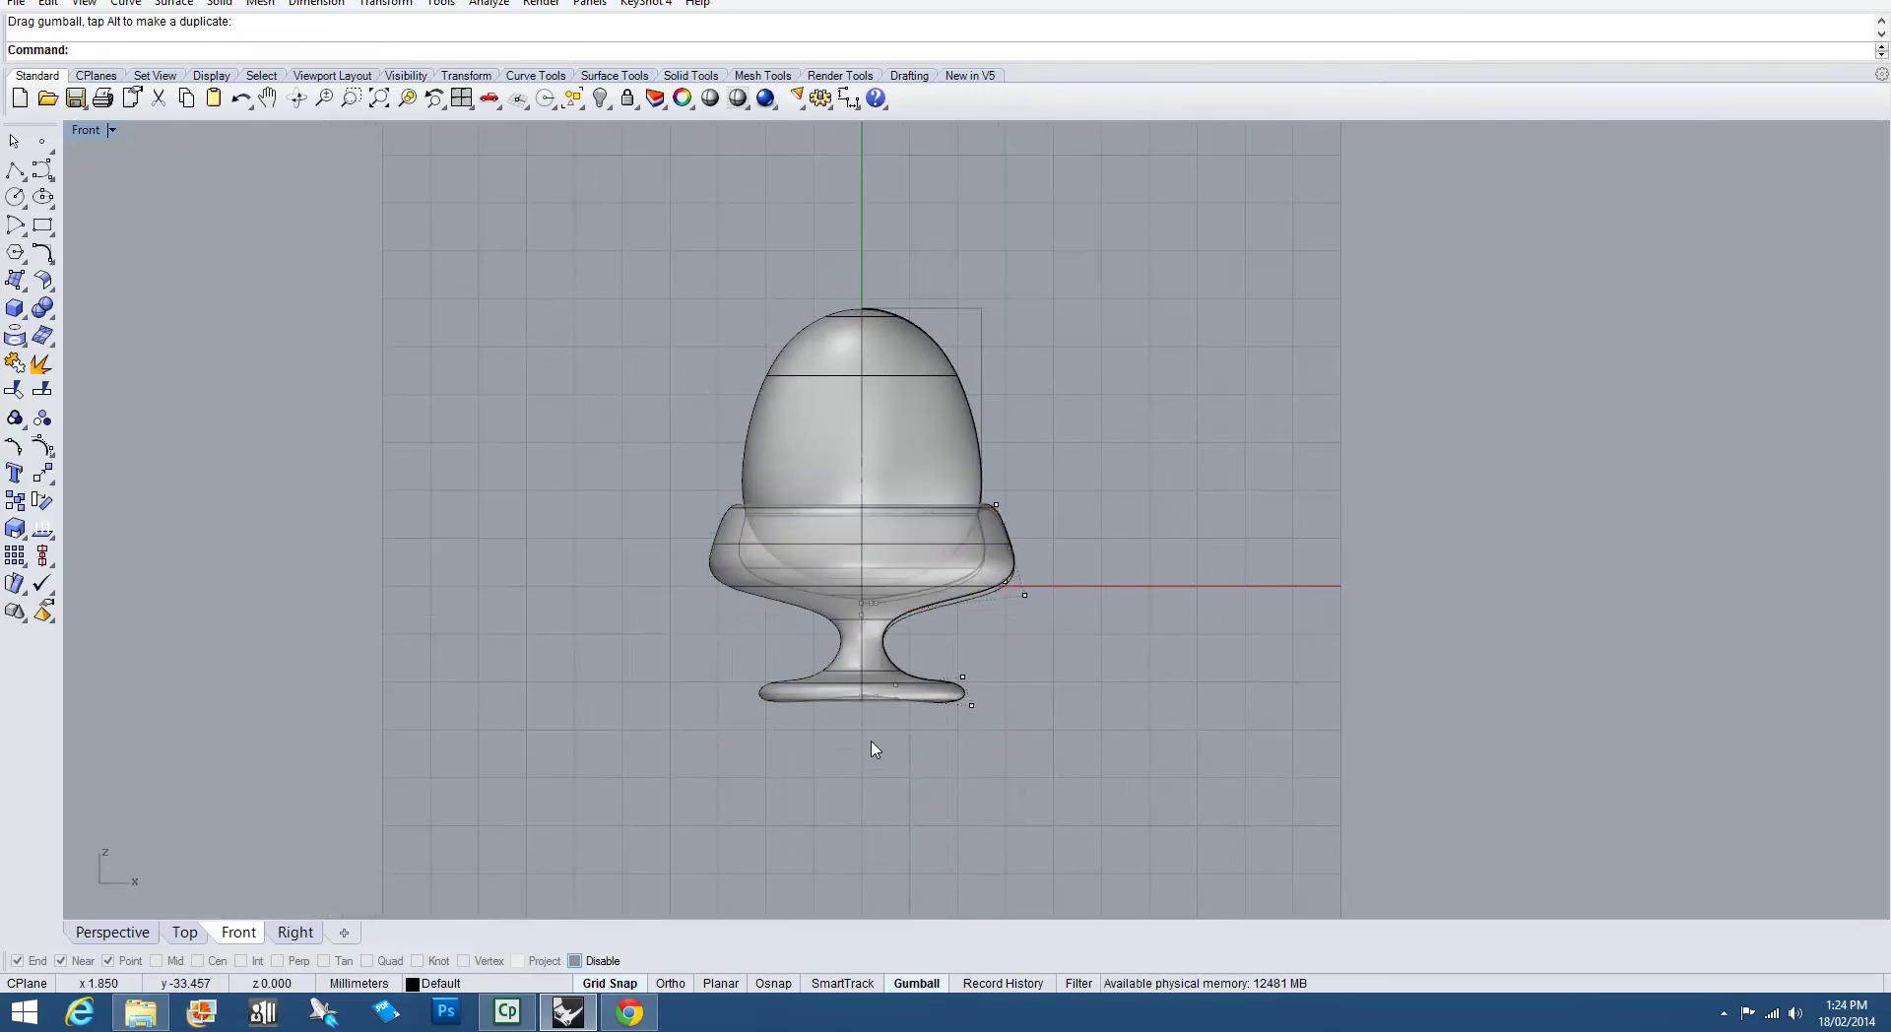
pyautogui.press('Return')
pyautogui.scroll(-2, 861, 906)
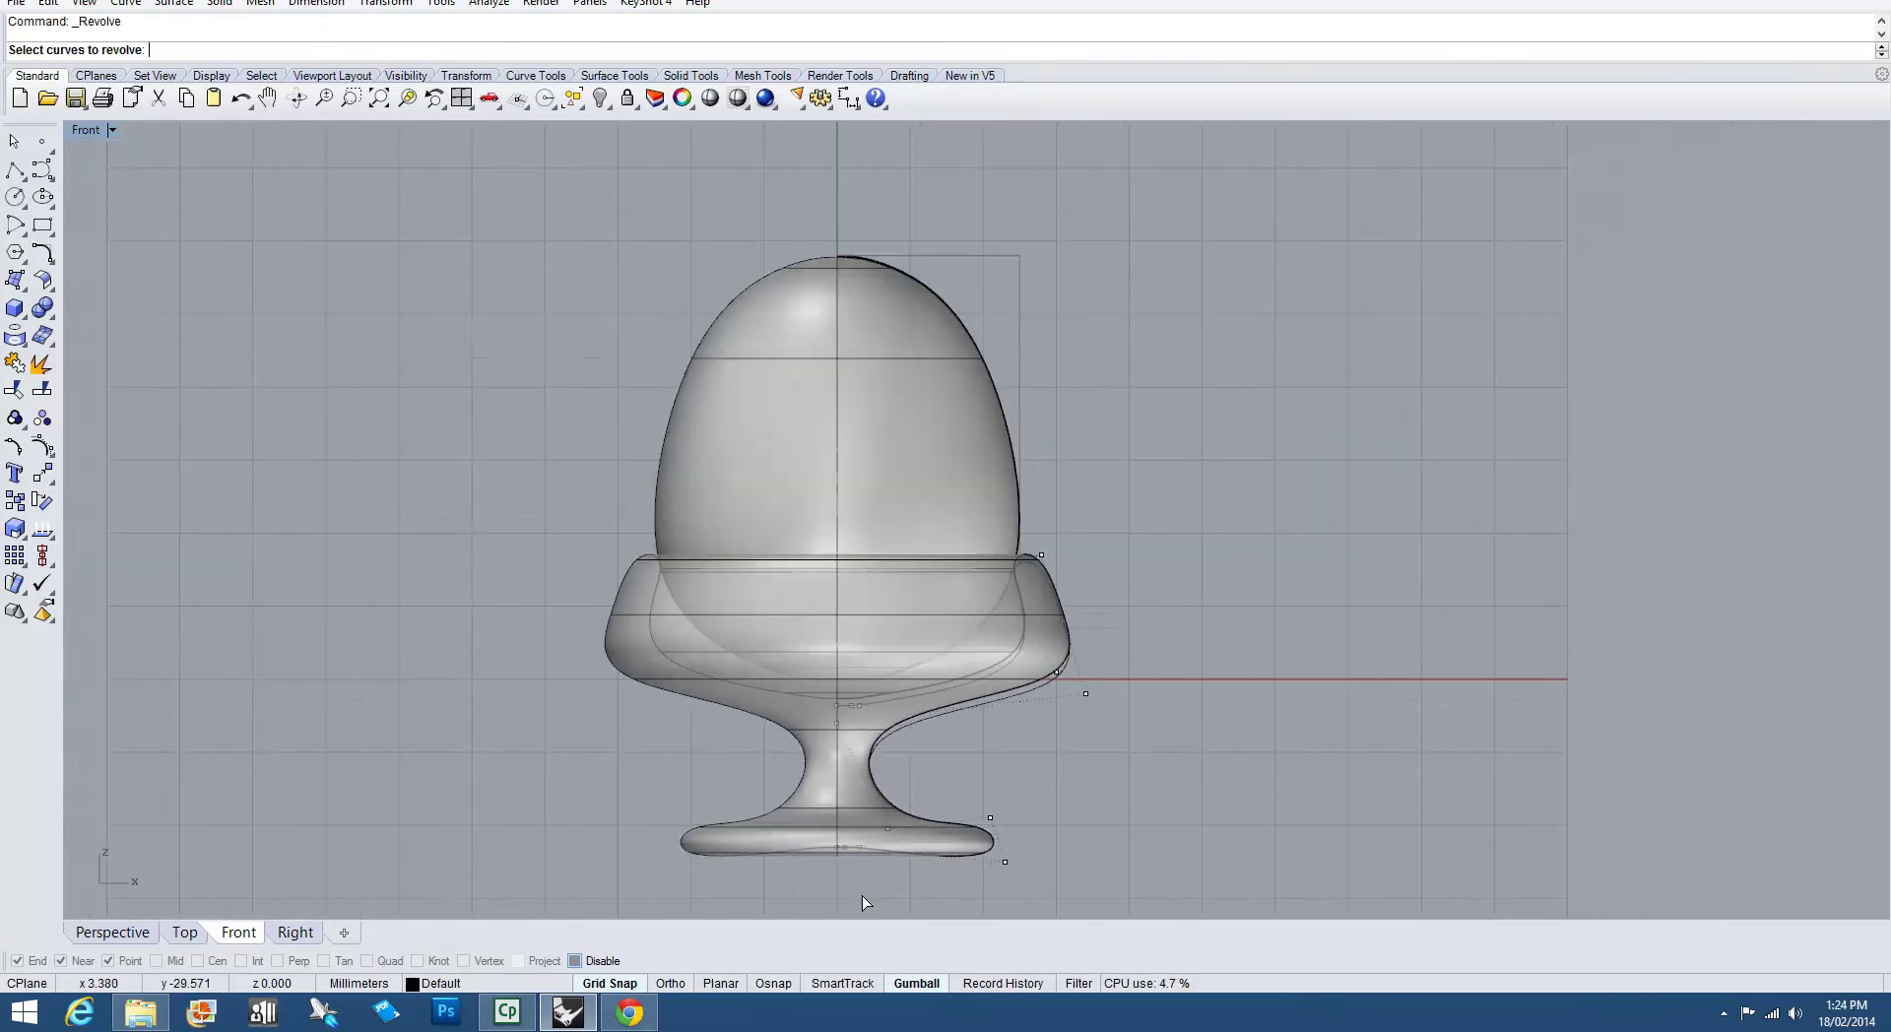